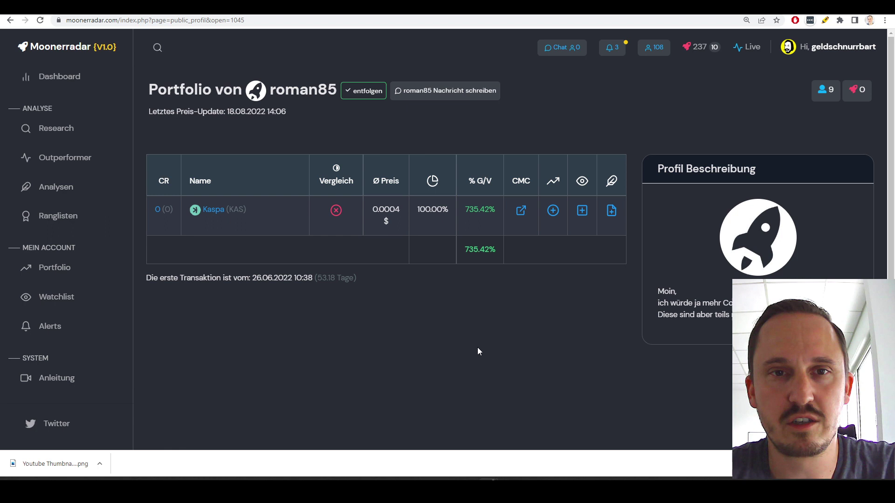
# Step: Switch to the geldschnurrbart article "Kryptowährungen bewerten [5 Schritte]" and skim its table of contents and criteria overview
pyautogui.hotkey('ctrl', 'Tab')
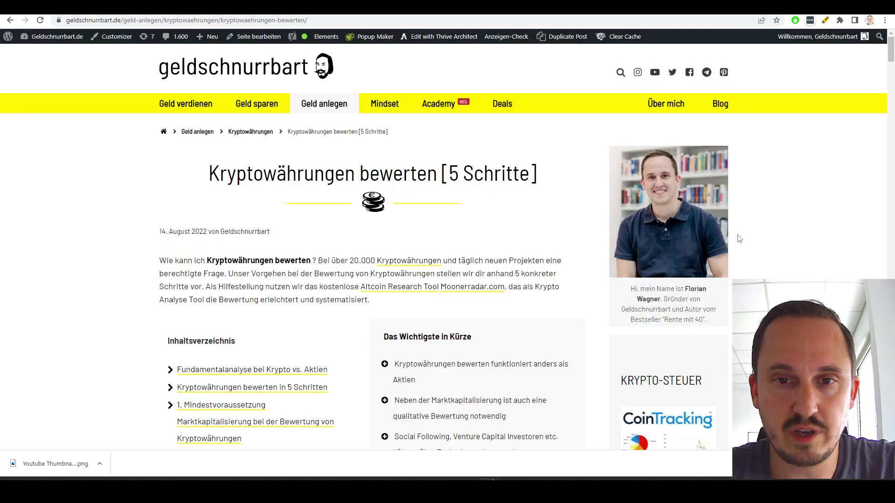
pyautogui.scroll(-10, 563, 219)
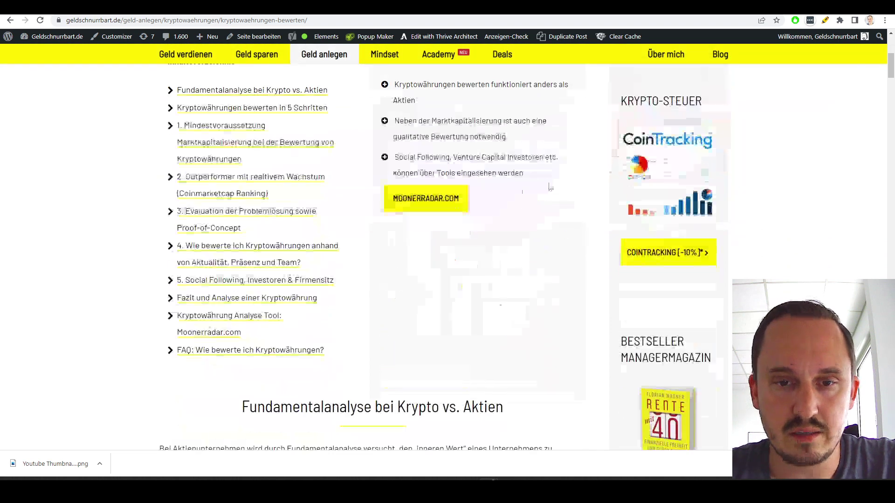
pyautogui.scroll(-10, 527, 259)
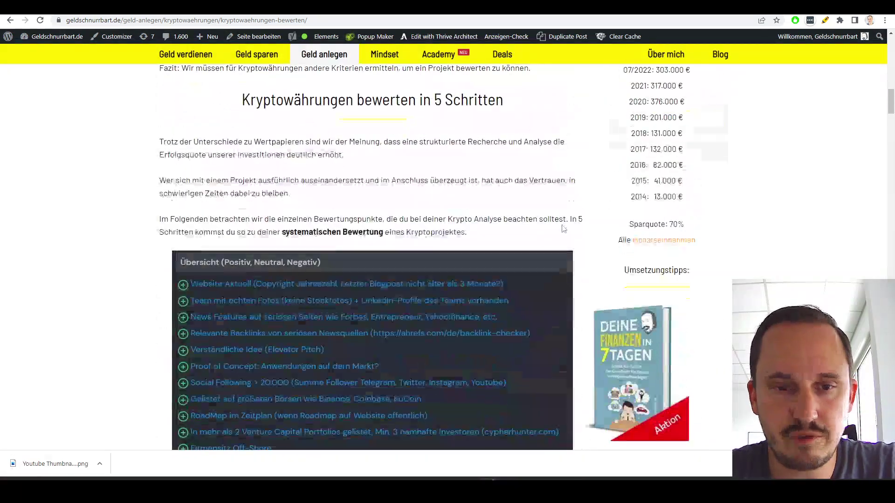
pyautogui.scroll(8, 562, 229)
pyautogui.scroll(12, 563, 229)
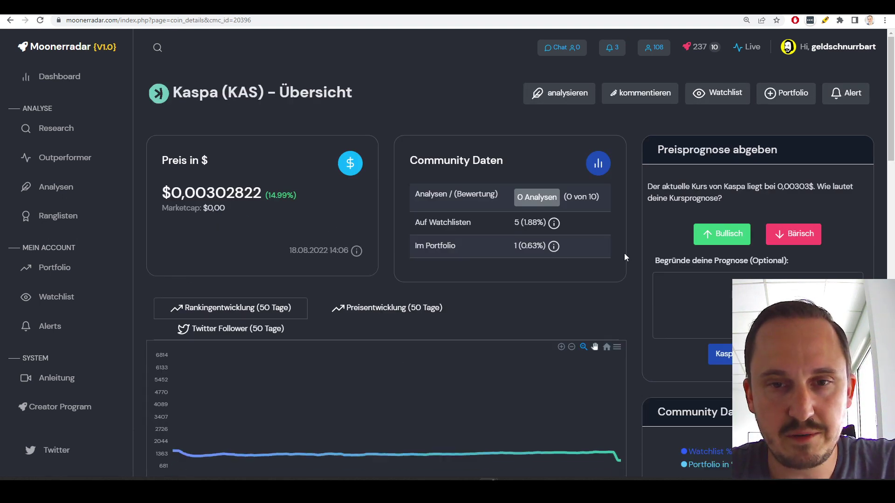
# Step: Open the analysis and rating form for Kaspa (KAS) and look through its tags, rating criteria and useful links
pyautogui.click(566, 101)
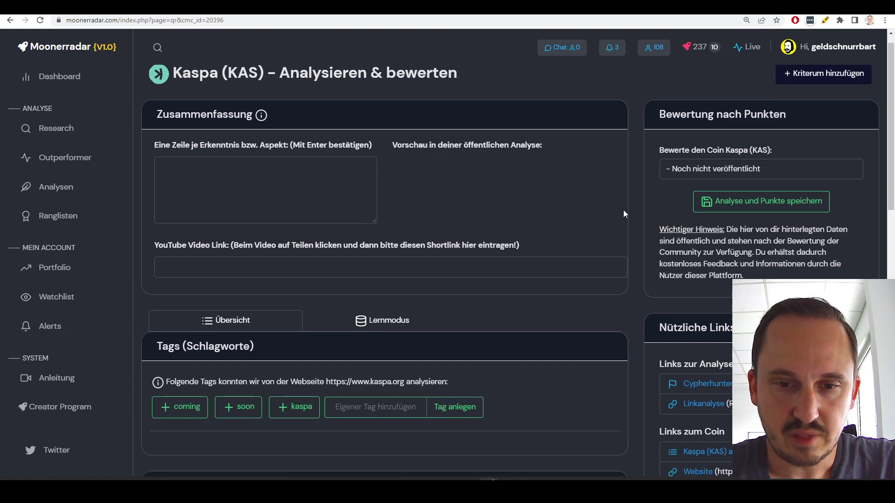
pyautogui.scroll(-4, 624, 213)
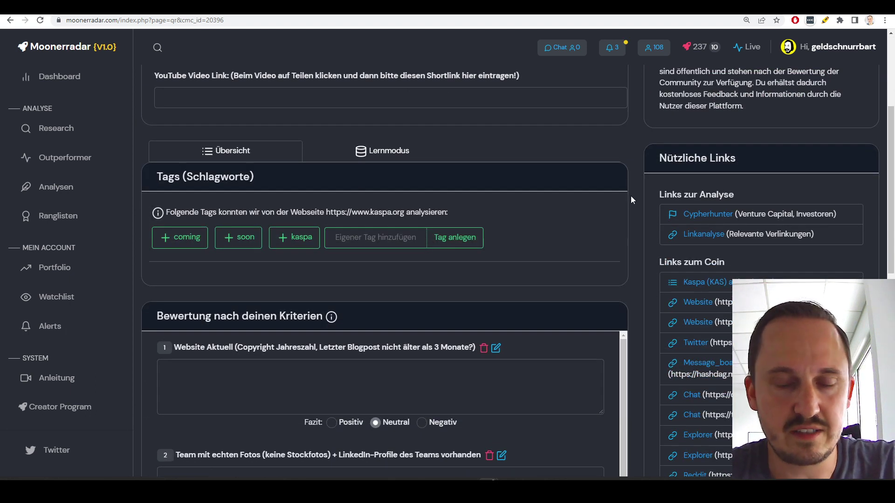
pyautogui.scroll(-7, 642, 201)
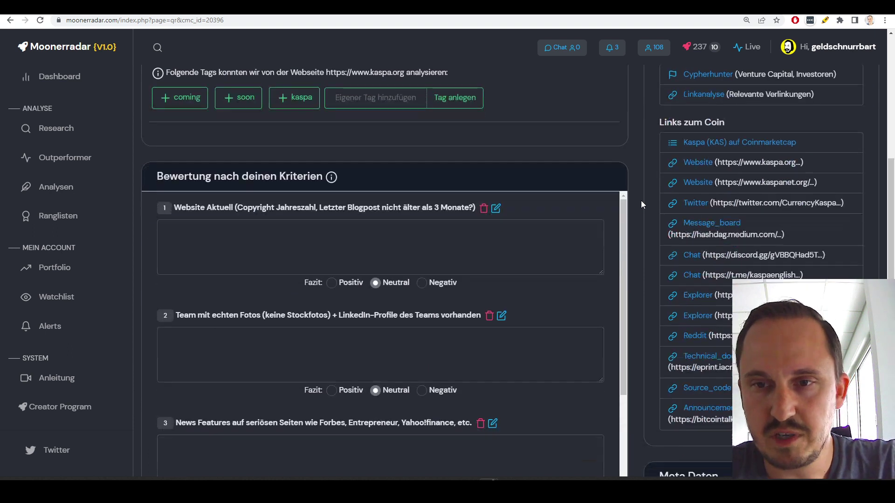
pyautogui.scroll(-4, 641, 201)
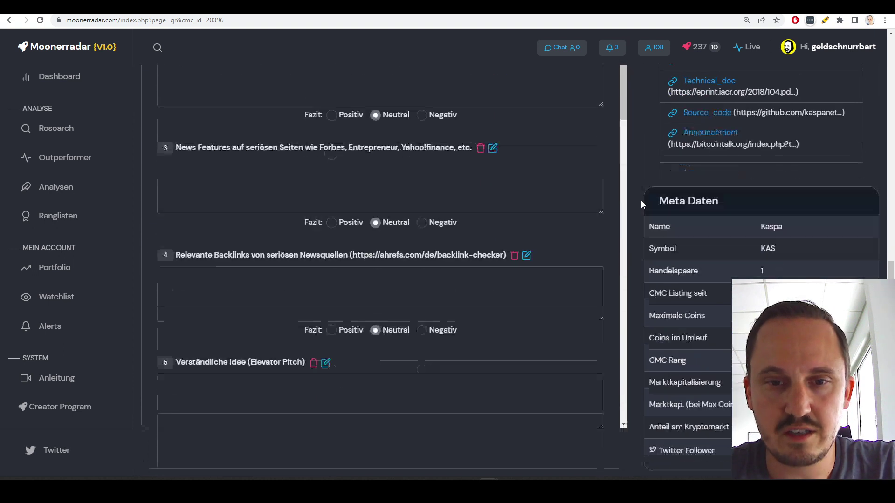
# Step: Examine Kaspa's Meta Daten table, especially the coins in circulation and market capitalisation rows
pyautogui.scroll(1, 593, 164)
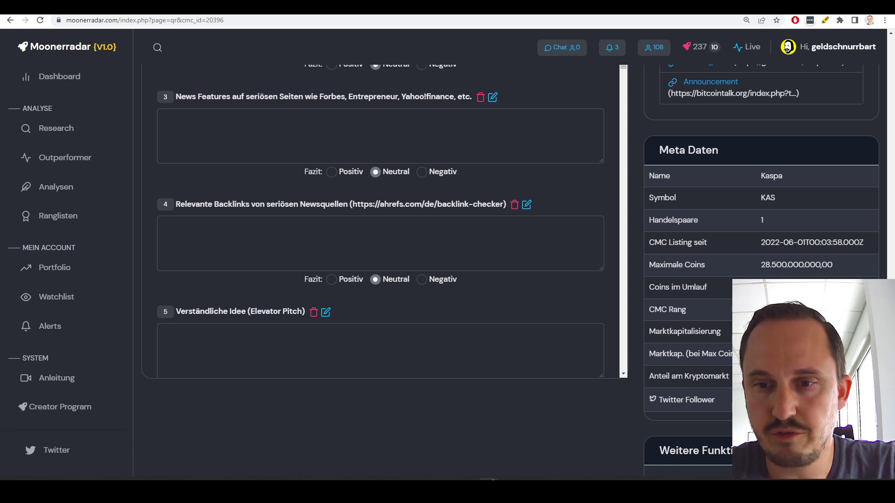
pyautogui.scroll(-1, 710, 308)
pyautogui.click(727, 297)
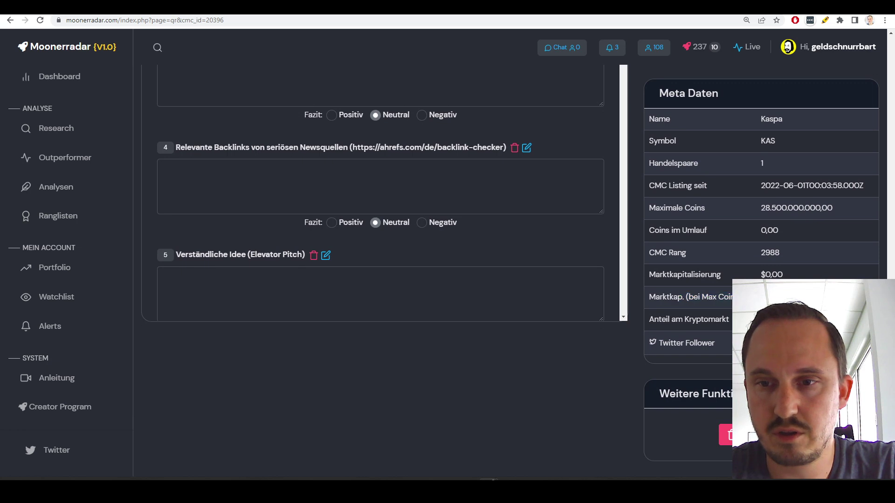
pyautogui.scroll(1, 685, 293)
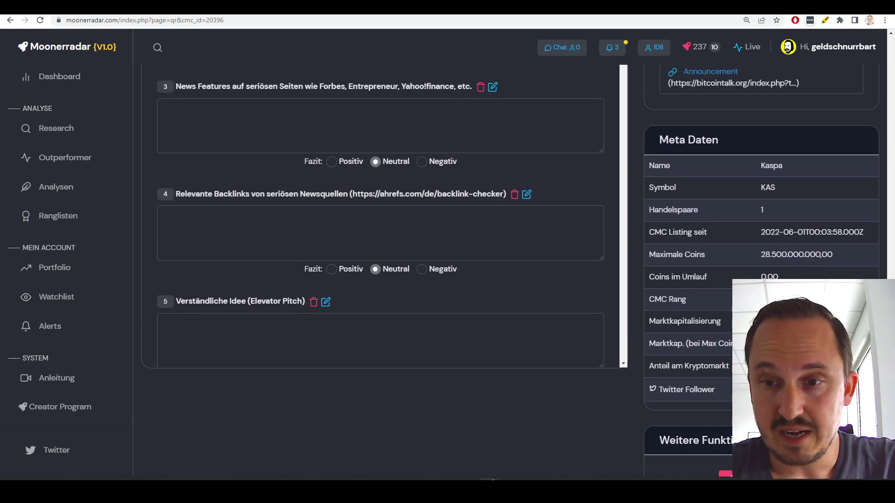
pyautogui.moveTo(668, 322); pyautogui.dragTo(702, 323)
pyautogui.click(685, 323)
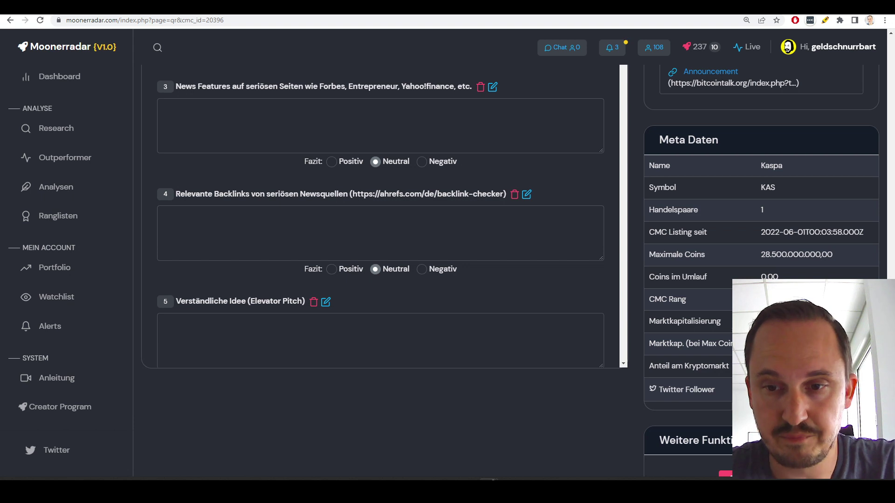
# Step: On Kaspa's CoinMarketCap page, open the explanation for the missing market capitalisation and read its Circulating Supply rules
pyautogui.hotkey('ctrl', 'Tab')
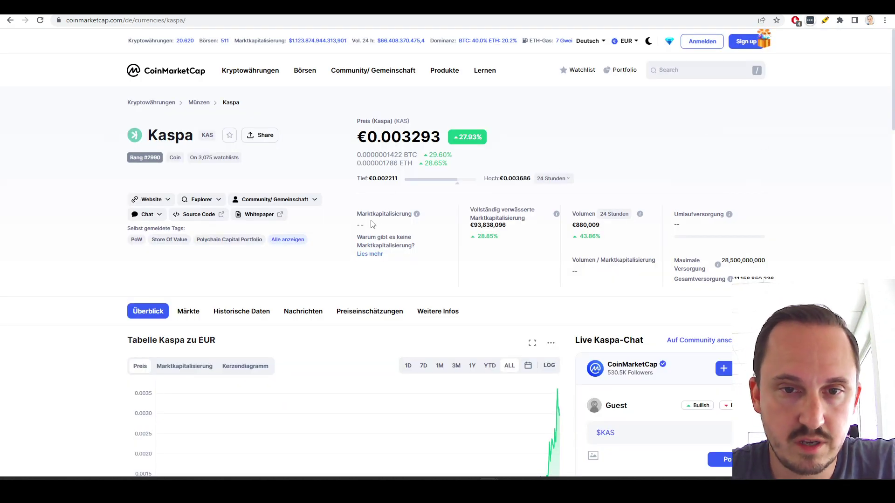
pyautogui.click(371, 255)
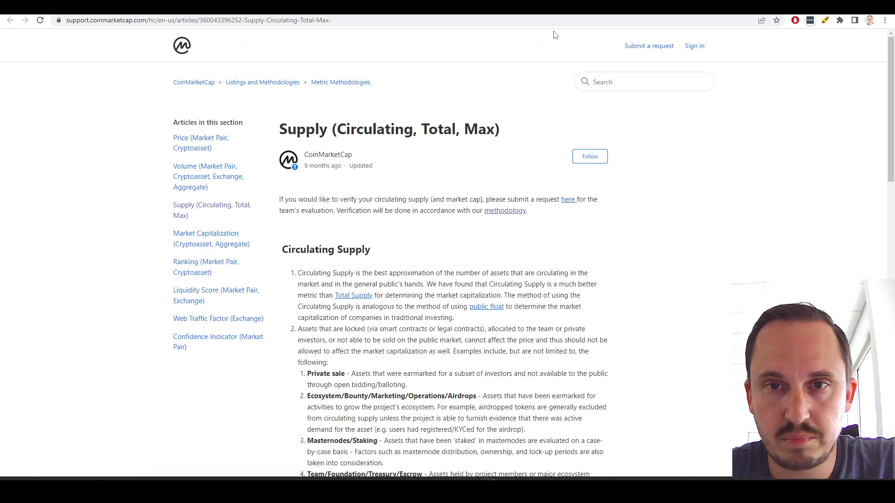
pyautogui.scroll(-2, 613, 205)
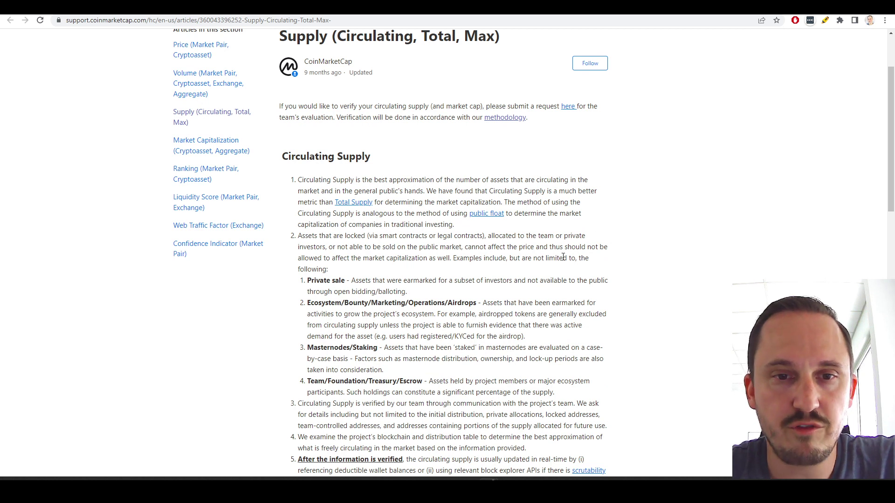
pyautogui.scroll(-3, 611, 272)
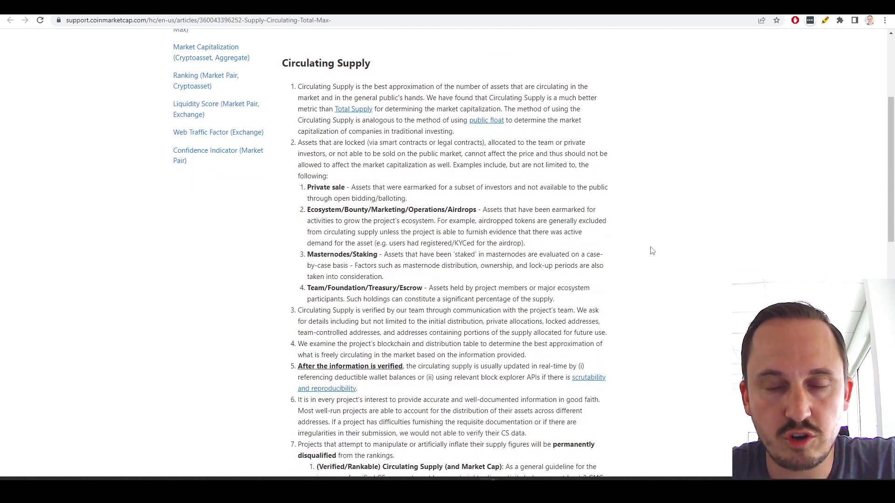
pyautogui.scroll(1, 650, 249)
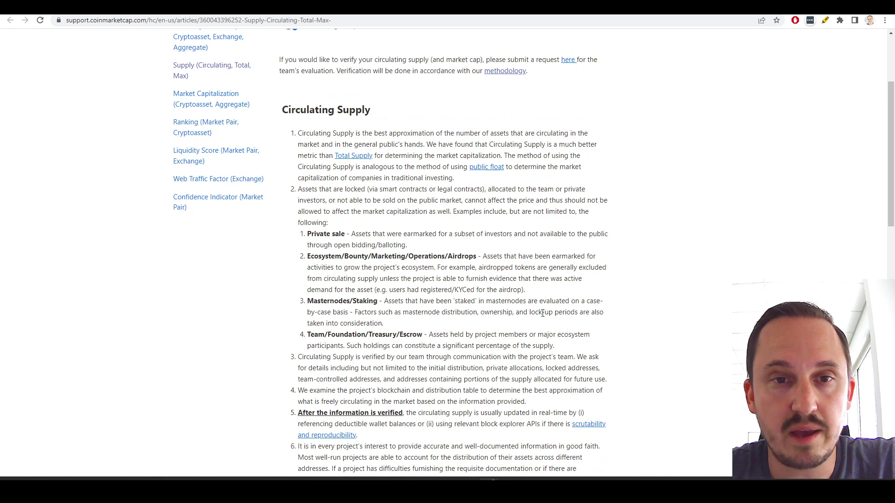
pyautogui.scroll(-2, 573, 312)
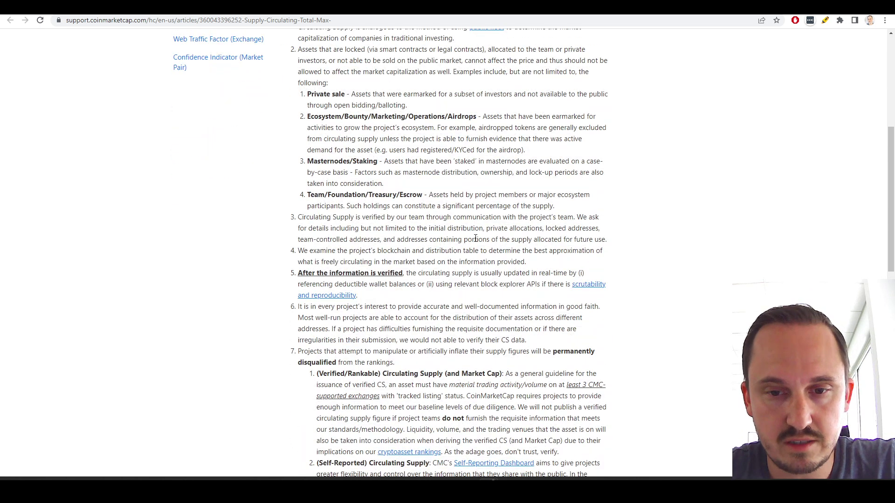
pyautogui.scroll(-2, 237, 294)
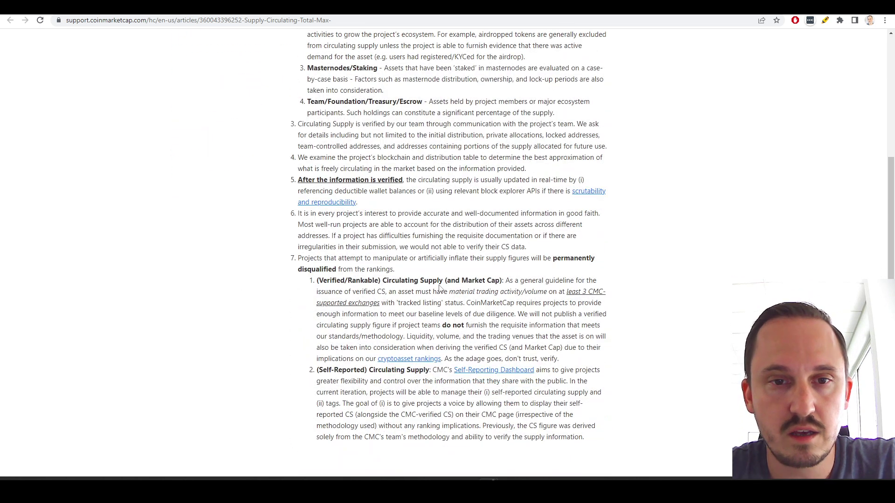
pyautogui.scroll(1, 440, 288)
pyautogui.scroll(2, 440, 285)
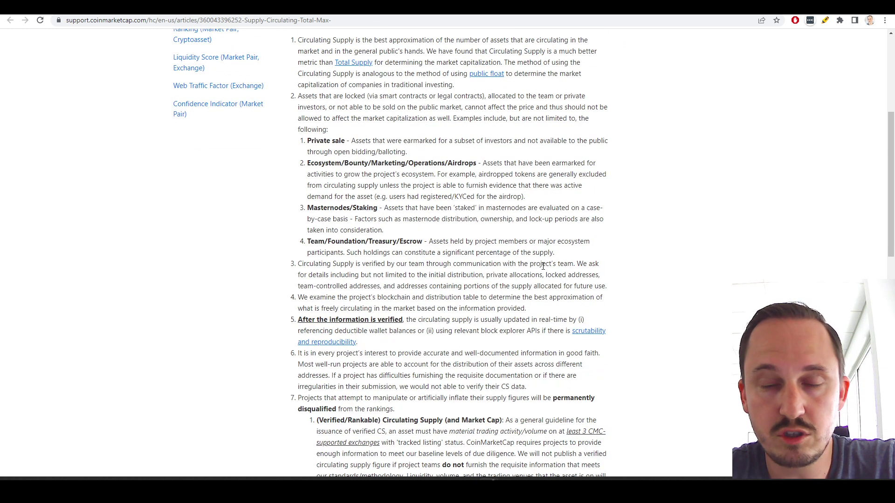
pyautogui.scroll(1, 615, 284)
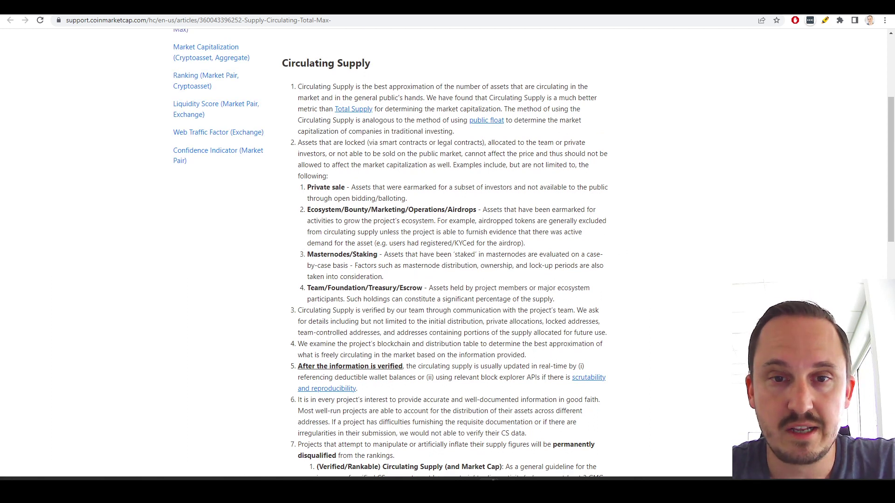
# Step: Close the supply article and examine Kaspa's all-time EUR price chart and supply figures on CoinMarketCap
pyautogui.hotkey('ctrl', 'w')
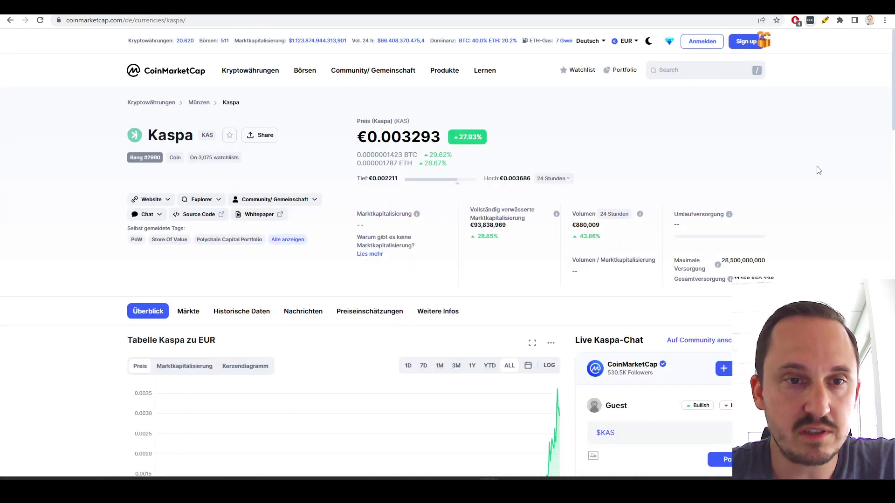
pyautogui.scroll(-2, 819, 170)
pyautogui.scroll(-2, 819, 171)
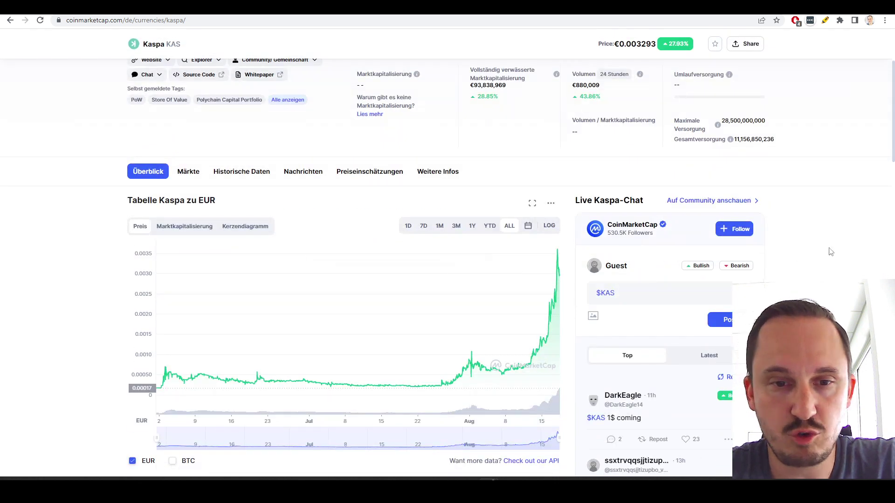
pyautogui.scroll(3, 829, 250)
pyautogui.scroll(-4, 829, 250)
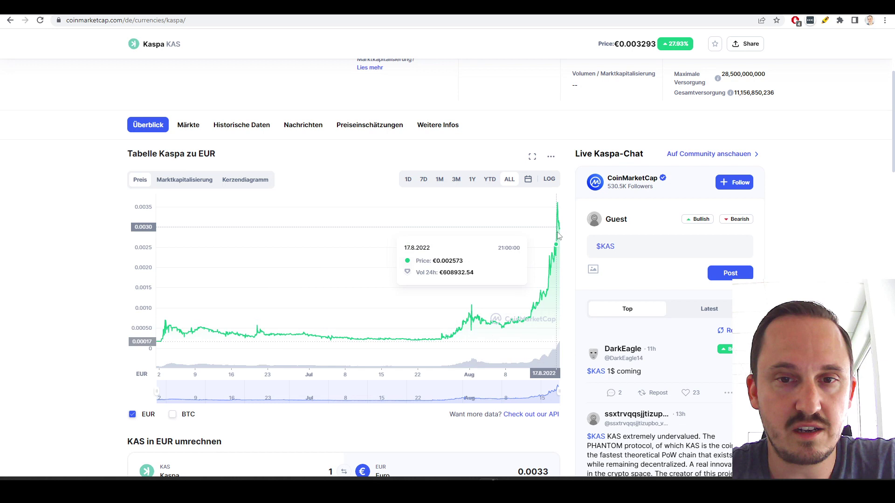
pyautogui.scroll(4, 859, 233)
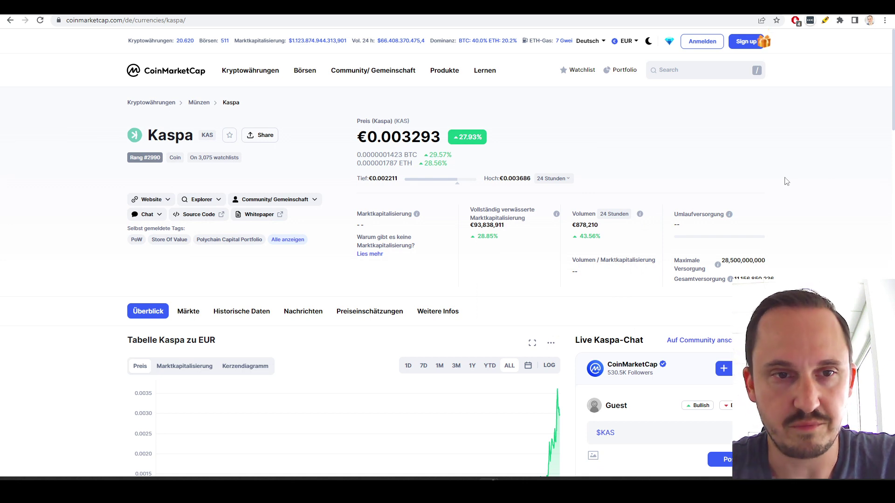
# Step: Return to the Kaspa analysis form in Moonerradar and review the points rating section and the analysis links
pyautogui.hotkey('ctrl', 'Tab')
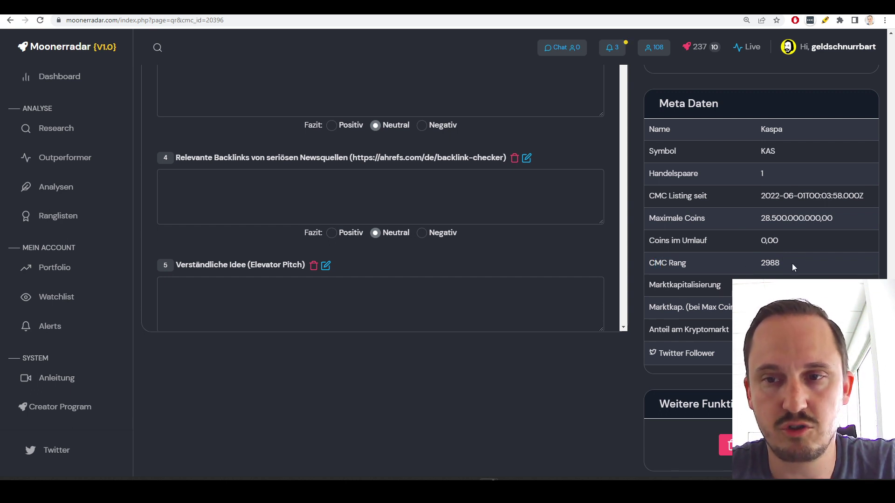
pyautogui.scroll(10, 788, 261)
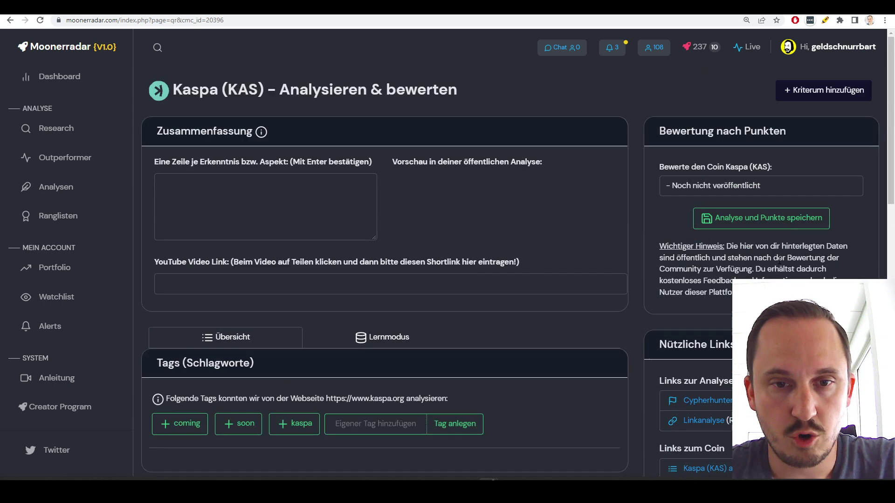
pyautogui.scroll(-4, 779, 260)
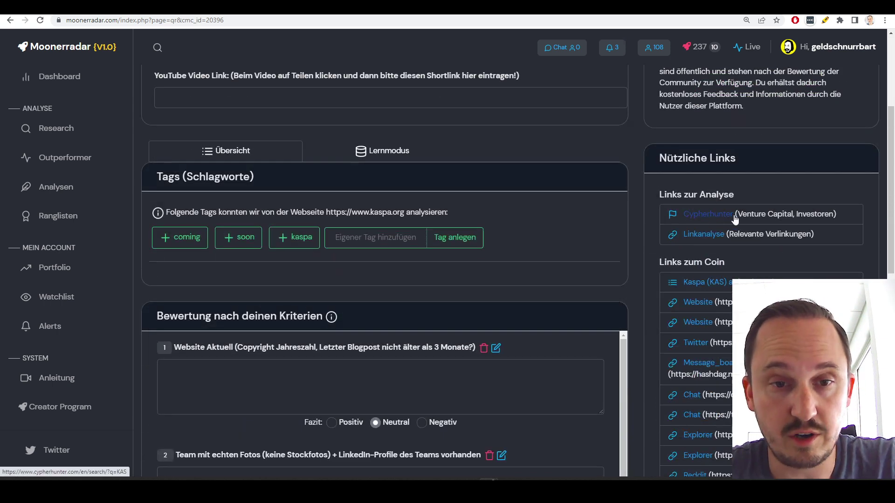
pyautogui.scroll(4, 735, 219)
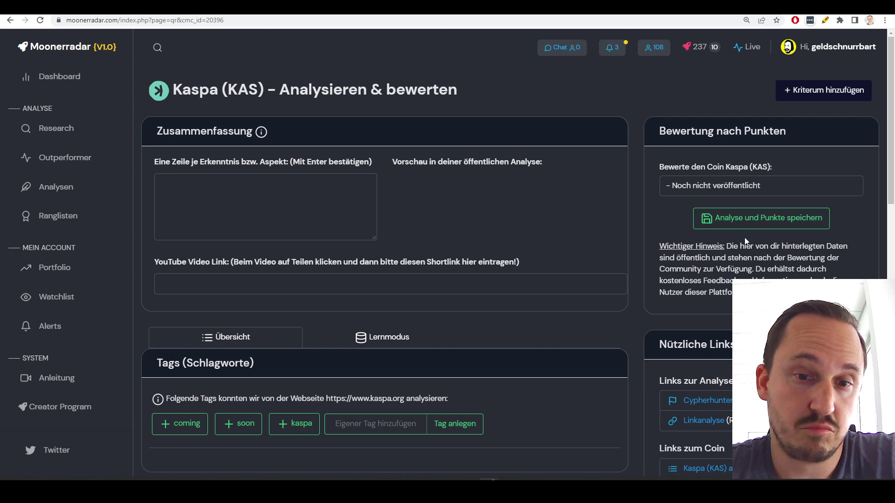
# Step: Look through the Kaspa form's tag suggestions, personal rating criteria and coin links before filling anything in
pyautogui.scroll(-3, 745, 241)
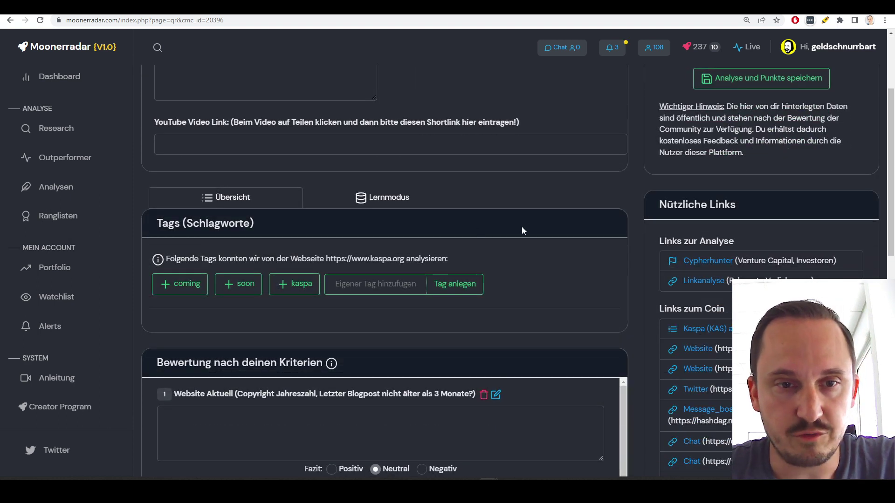
pyautogui.scroll(-1, 560, 242)
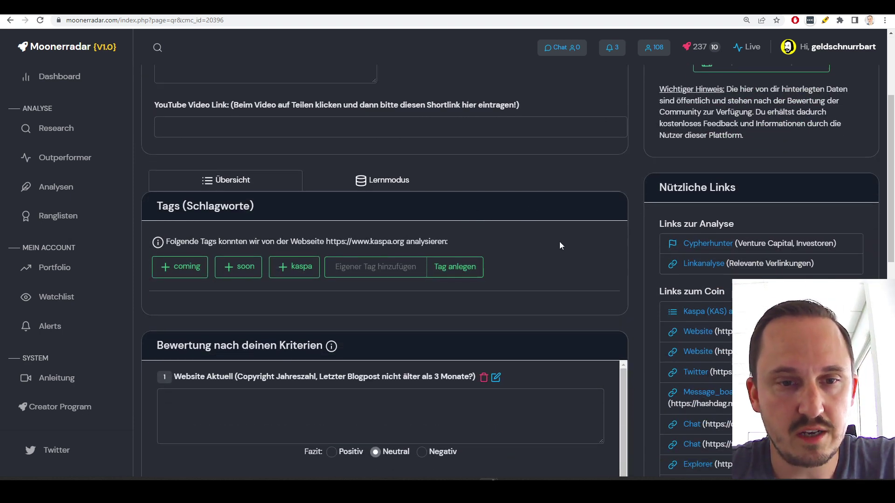
pyautogui.scroll(-2, 559, 241)
pyautogui.scroll(-3, 533, 307)
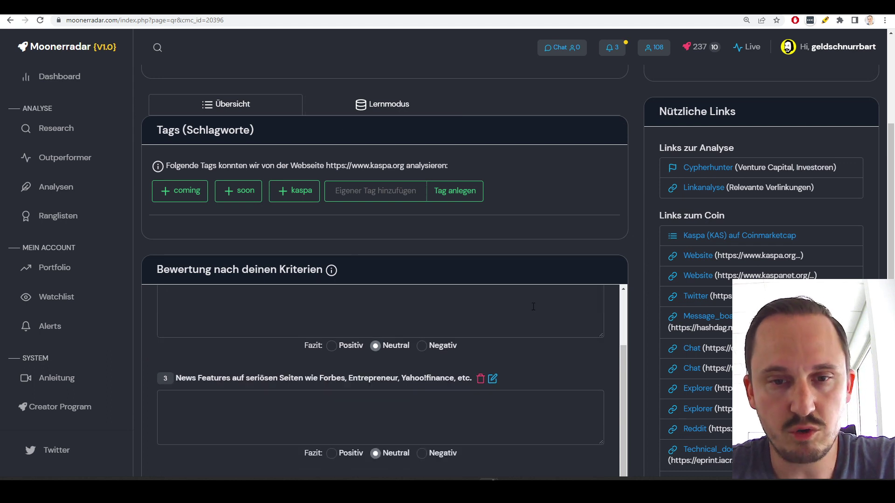
pyautogui.scroll(2, 534, 307)
pyautogui.scroll(2, 636, 287)
pyautogui.scroll(-4, 637, 286)
pyautogui.scroll(2, 559, 280)
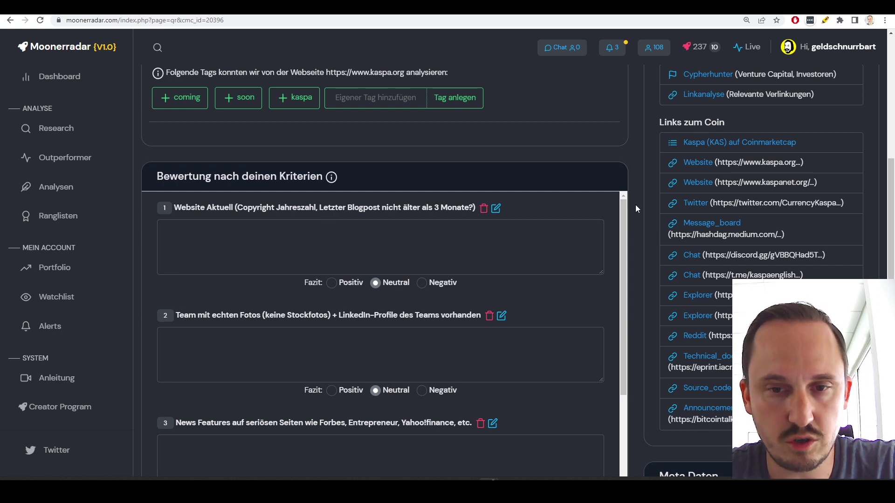
pyautogui.scroll(-1, 635, 208)
pyautogui.scroll(1, 636, 208)
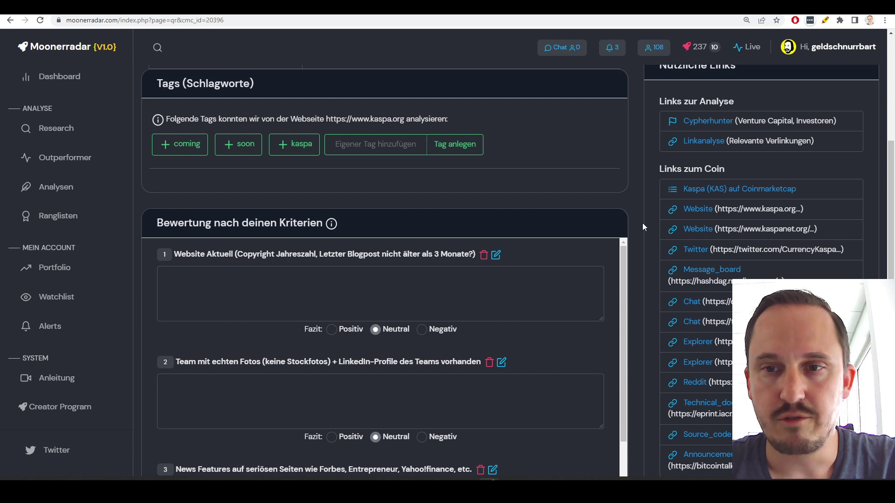
pyautogui.scroll(4, 645, 222)
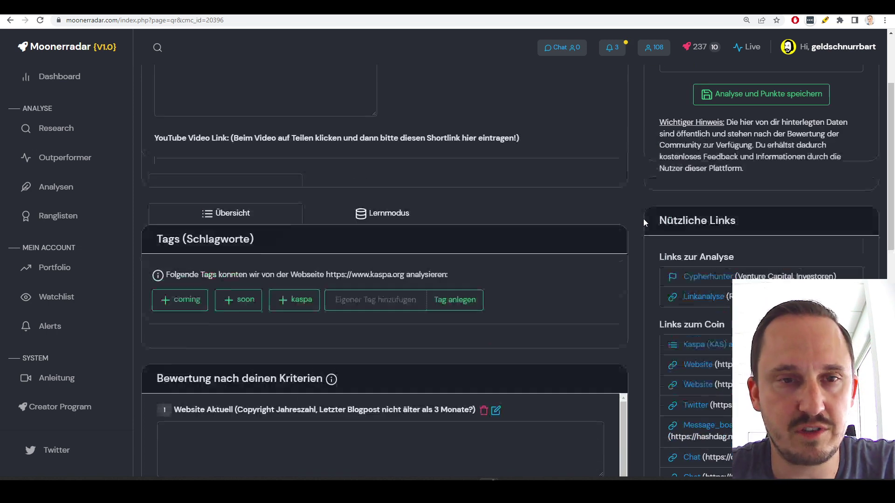
# Step: Remove the suggested tags coming, soon and kaspa in Kaspa's learning mode (Lernmodus), then return to the overview
pyautogui.scroll(-3, 645, 222)
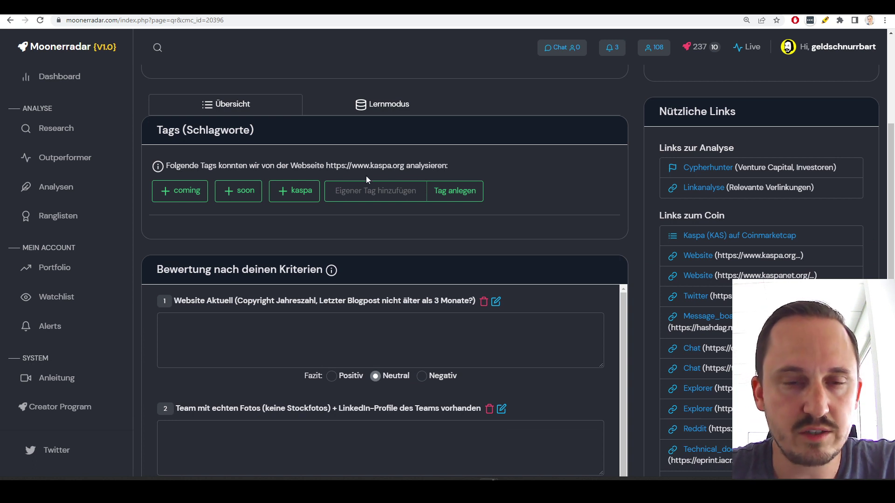
pyautogui.click(176, 199)
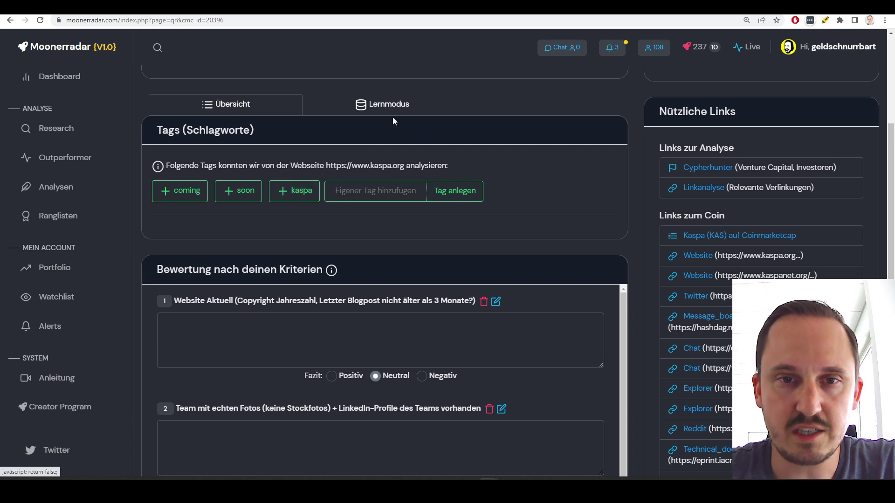
pyautogui.click(386, 104)
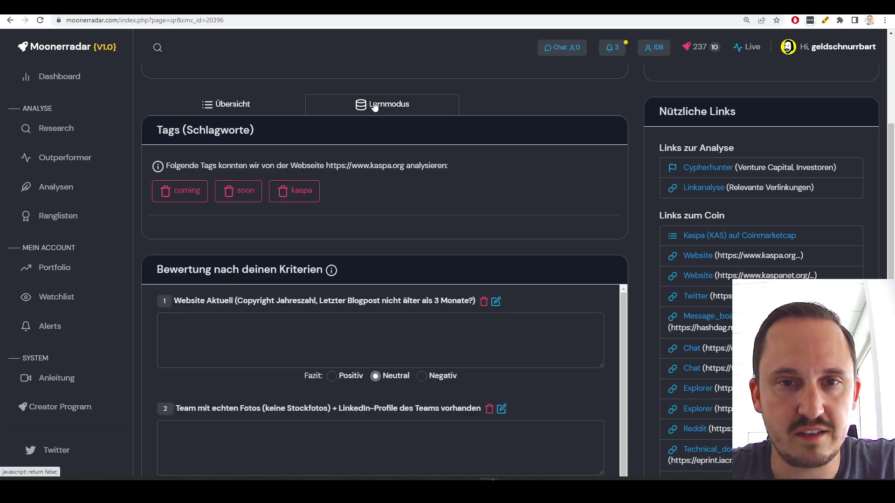
pyautogui.click(176, 194)
pyautogui.click(227, 197)
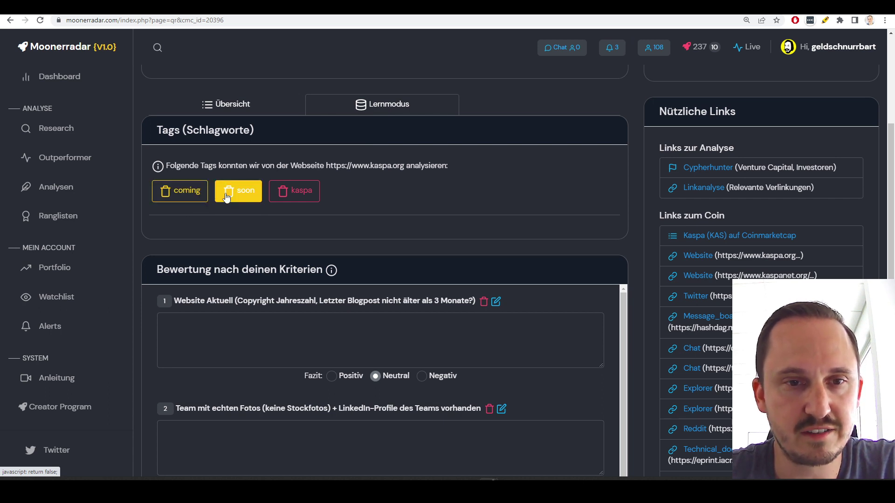
pyautogui.click(294, 191)
pyautogui.click(236, 104)
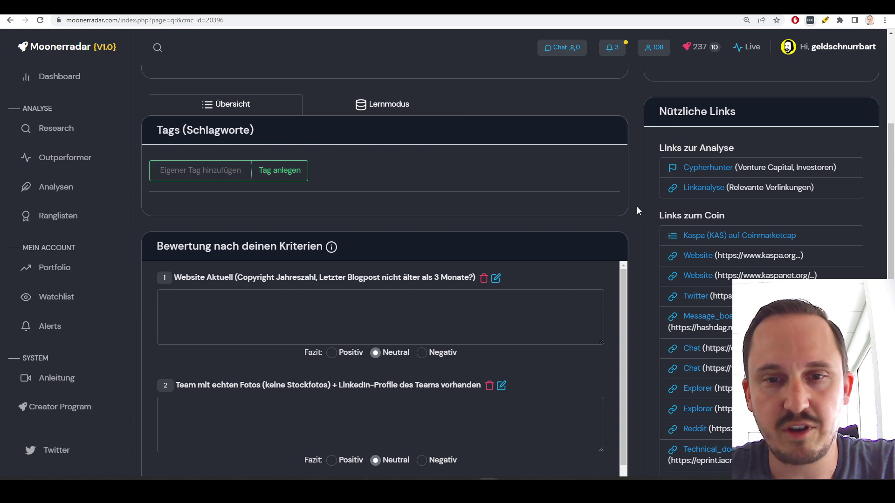
# Step: Look over the rating criteria and coin links, and open the kaspa.org website link separately from the form
pyautogui.scroll(-2, 639, 210)
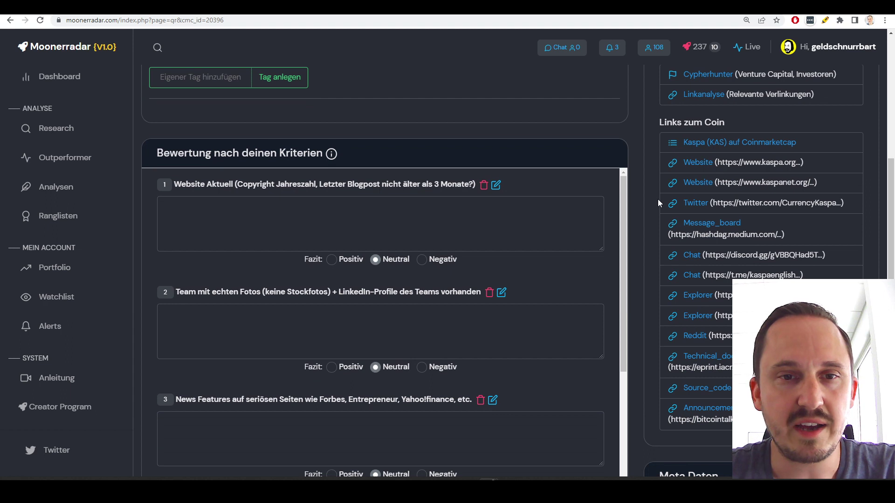
pyautogui.scroll(-1, 658, 203)
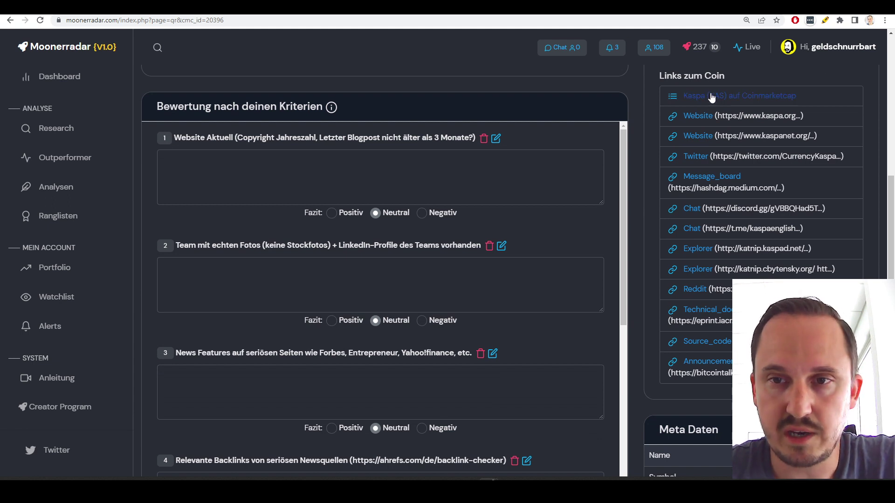
pyautogui.scroll(2, 723, 128)
pyautogui.scroll(-1, 723, 128)
pyautogui.scroll(2, 723, 128)
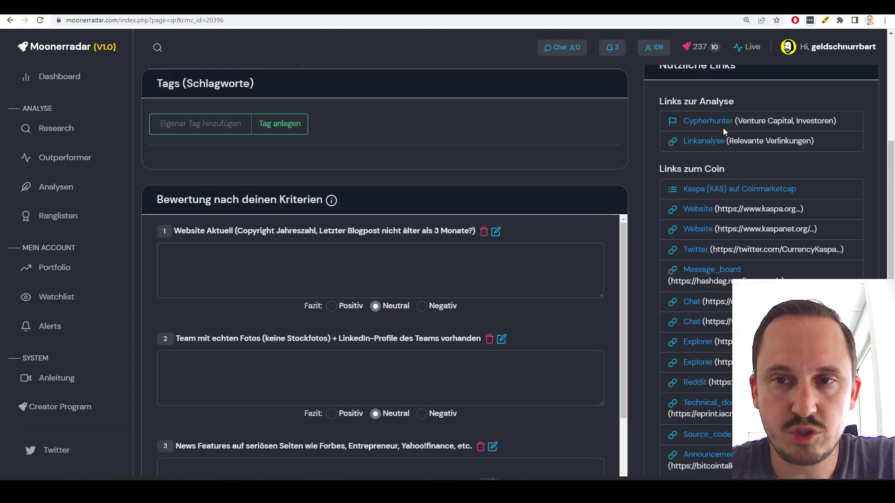
pyautogui.scroll(-1, 726, 159)
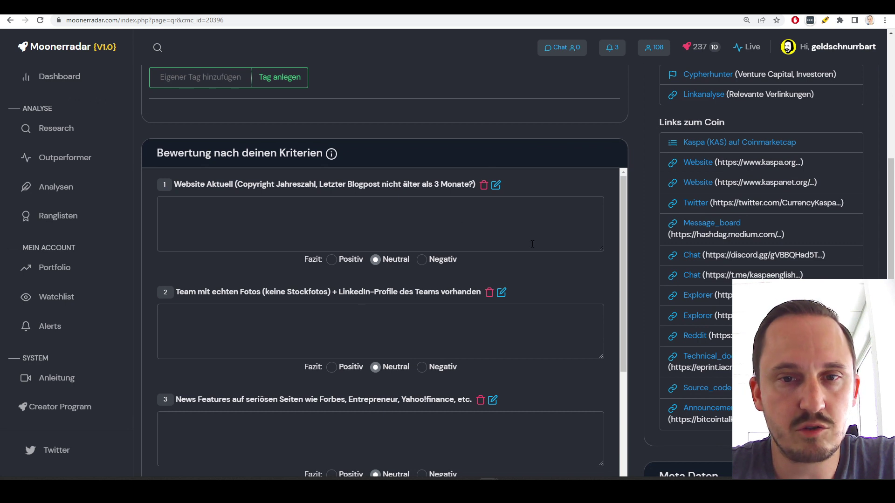
pyautogui.rightClick(700, 165)
pyautogui.click(727, 177)
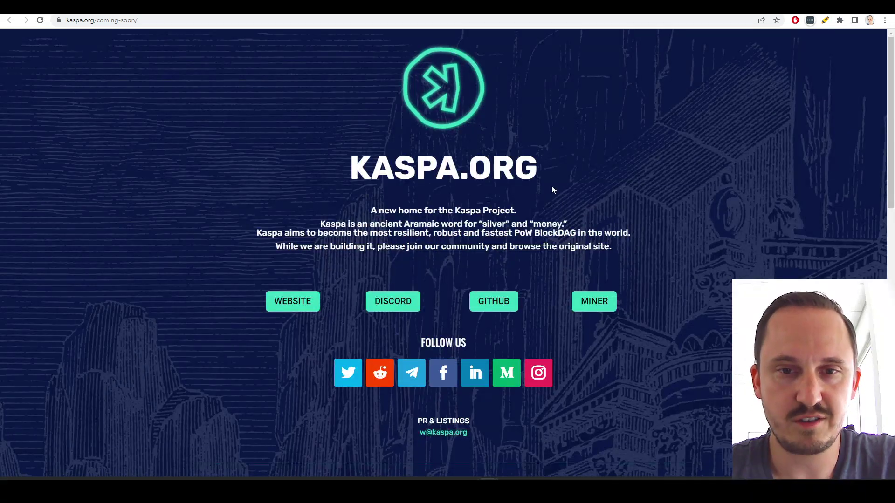
# Step: Skim the kaspa.org coming-soon page and open the original project website linked there
pyautogui.scroll(-3, 540, 232)
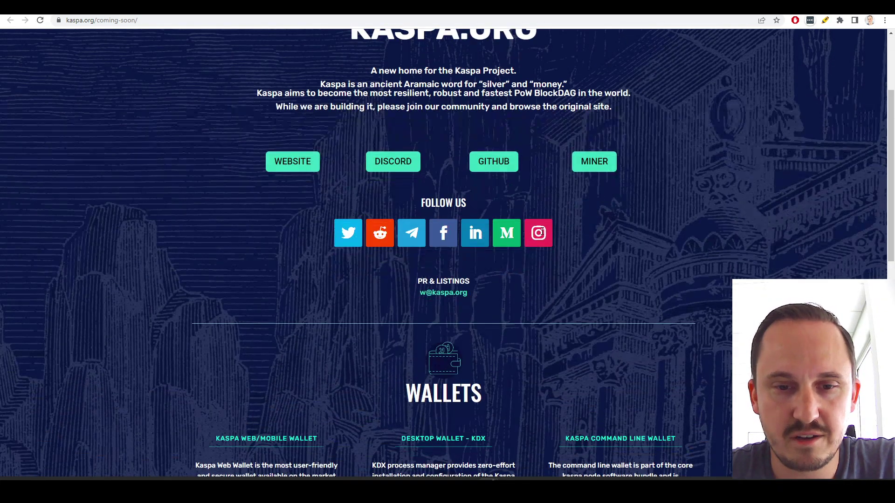
pyautogui.scroll(3, 540, 233)
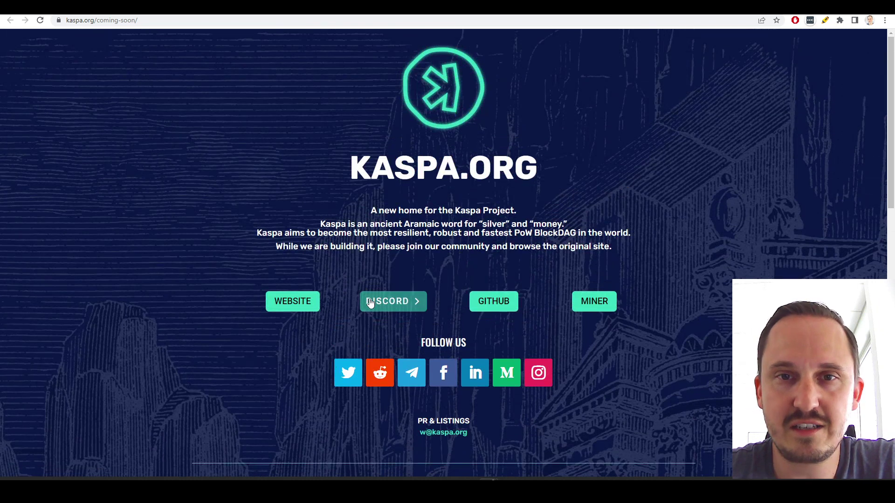
pyautogui.rightClick(313, 304)
pyautogui.click(313, 303)
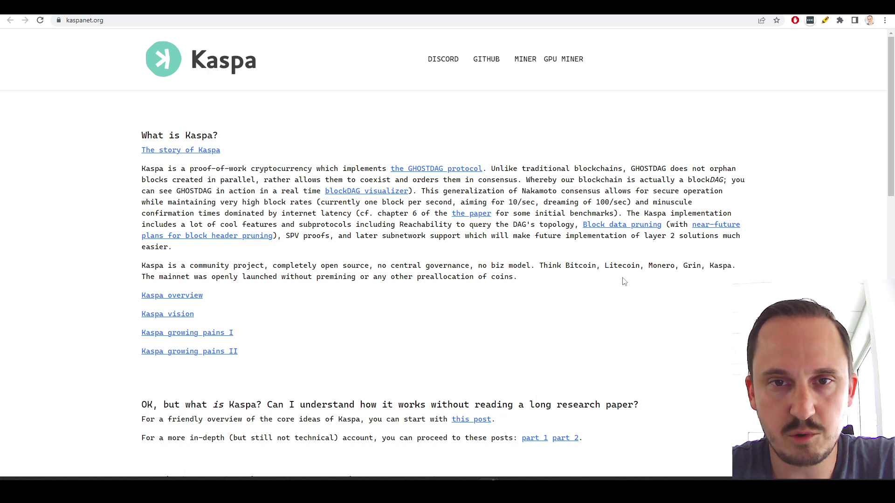
# Step: Read through kaspanet.org, including its sections on the hashing algorithm, total supply, wallets and community links
pyautogui.scroll(-2, 624, 281)
pyautogui.scroll(-15, 624, 281)
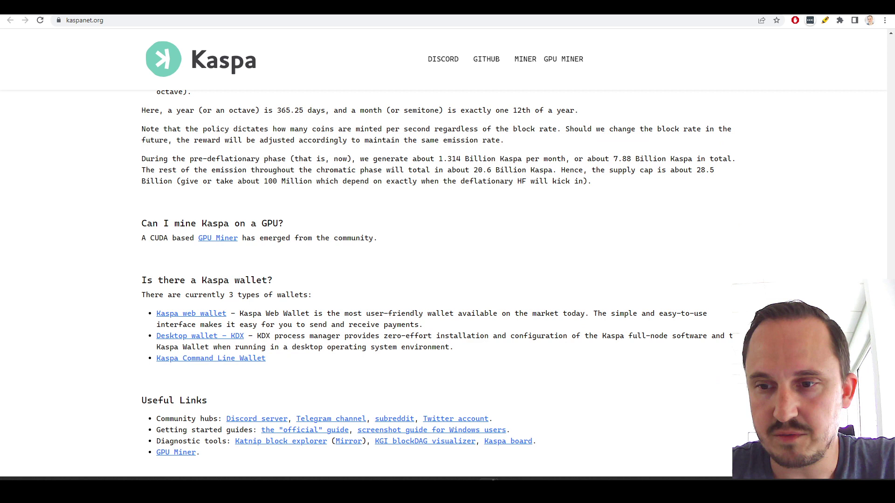
pyautogui.scroll(15, 736, 228)
pyautogui.scroll(-8, 740, 236)
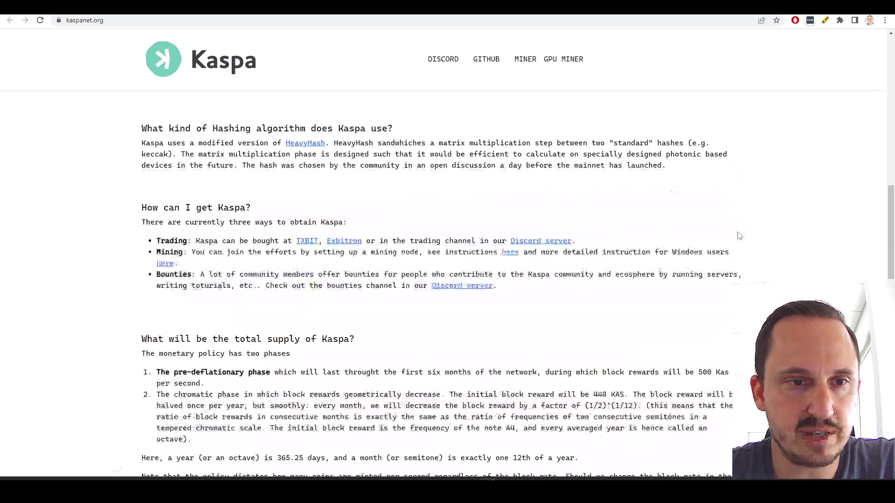
pyautogui.scroll(-7, 740, 236)
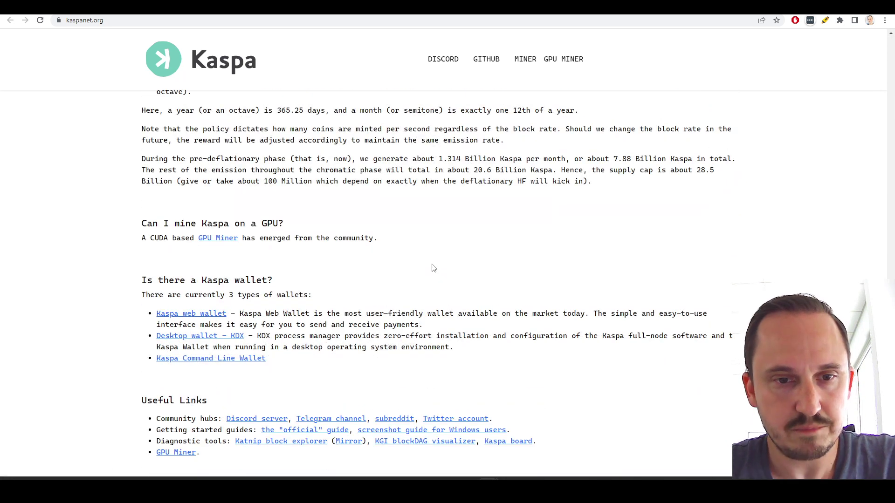
pyautogui.scroll(2, 532, 258)
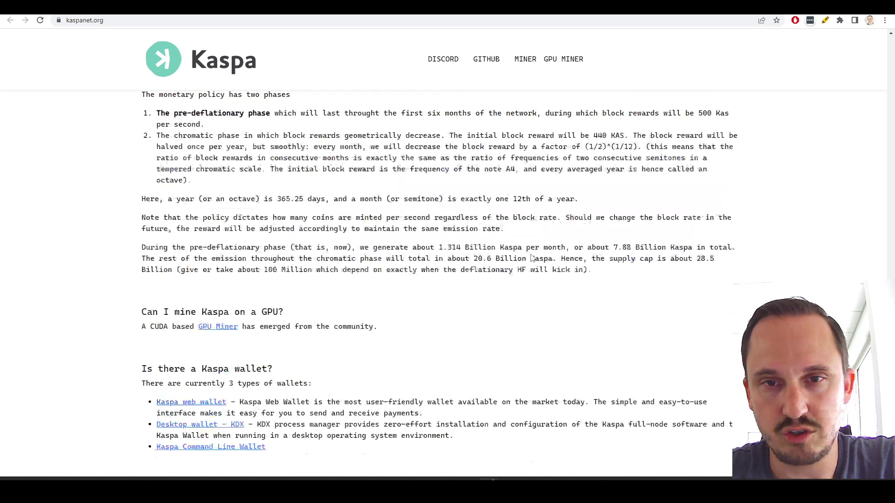
pyautogui.scroll(13, 533, 258)
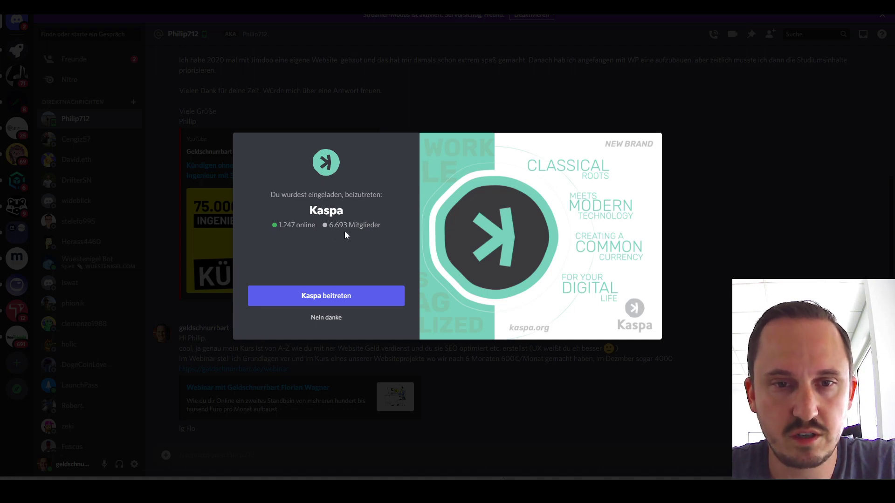
# Step: Join the Kaspa server in Discord and read the recent posts in its announcements channel
pyautogui.click(337, 301)
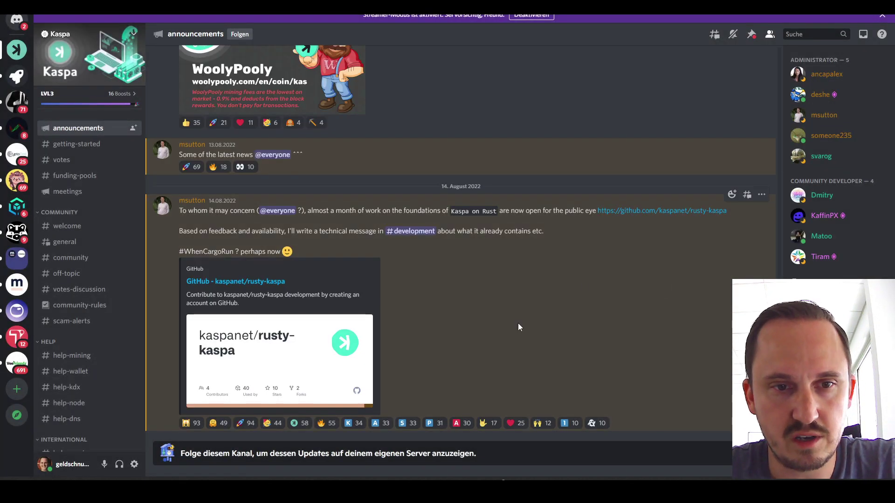
pyautogui.scroll(5, 572, 307)
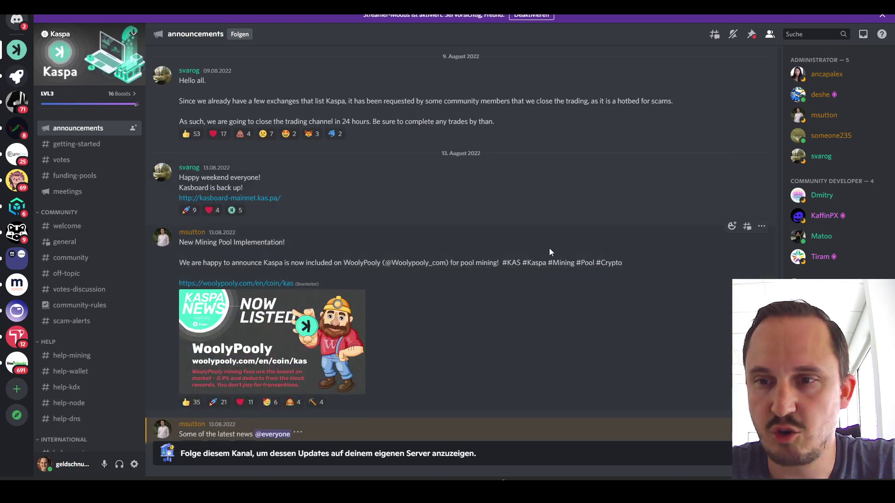
pyautogui.scroll(-5, 549, 252)
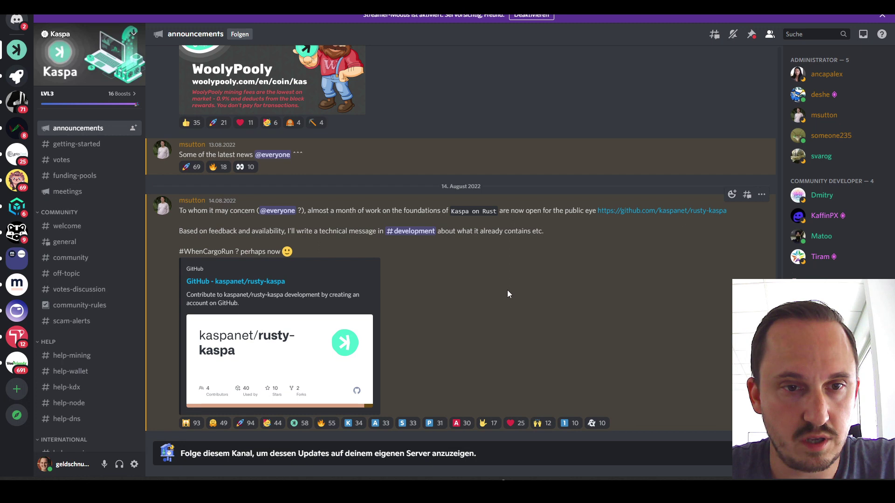
pyautogui.scroll(2, 508, 291)
pyautogui.scroll(-2, 508, 289)
pyautogui.scroll(1, 508, 289)
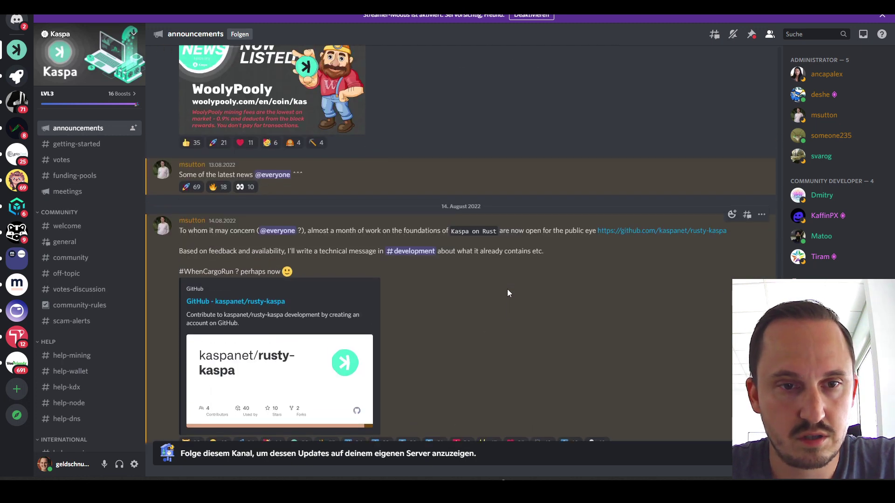
pyautogui.scroll(2, 508, 293)
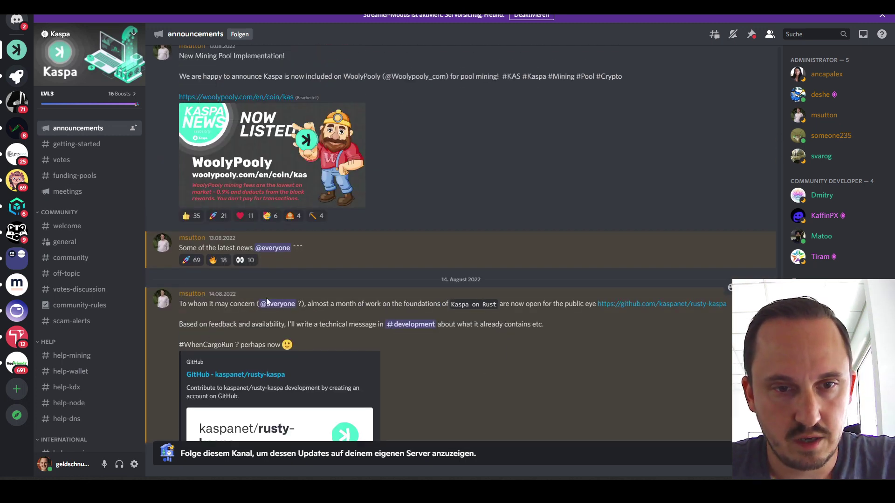
pyautogui.scroll(-3, 387, 333)
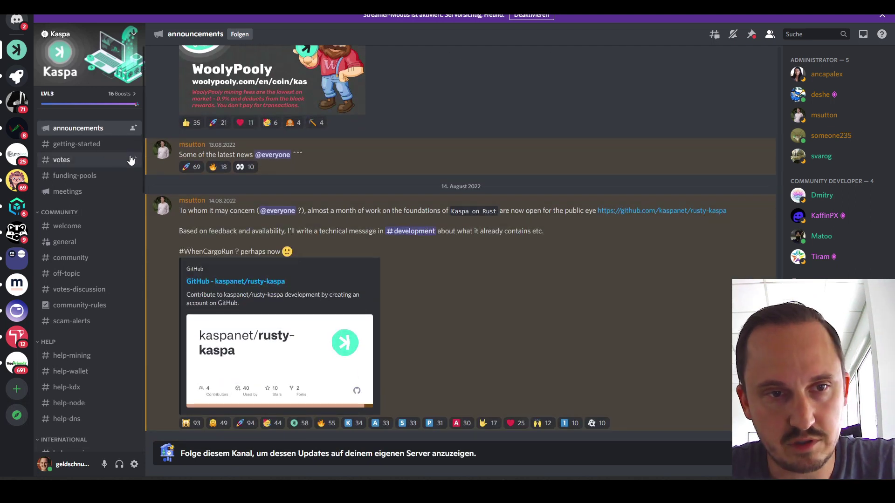
pyautogui.scroll(3, 232, 320)
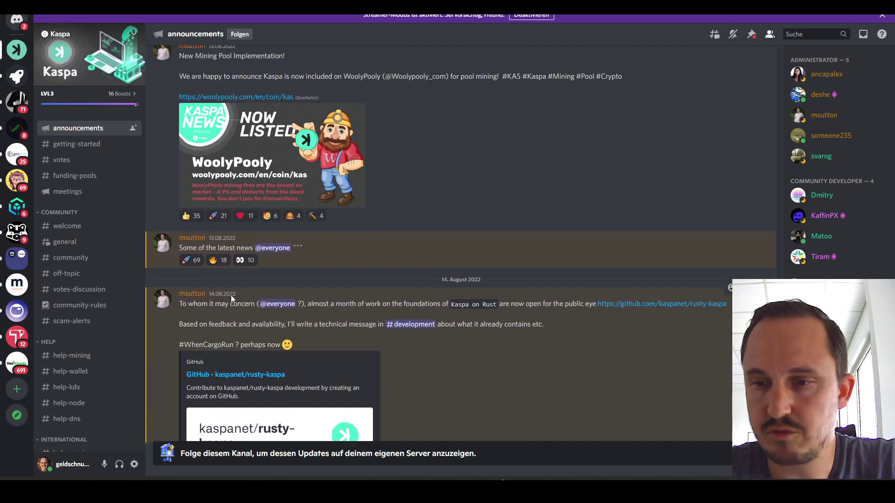
pyautogui.scroll(5, 231, 295)
pyautogui.scroll(3, 381, 298)
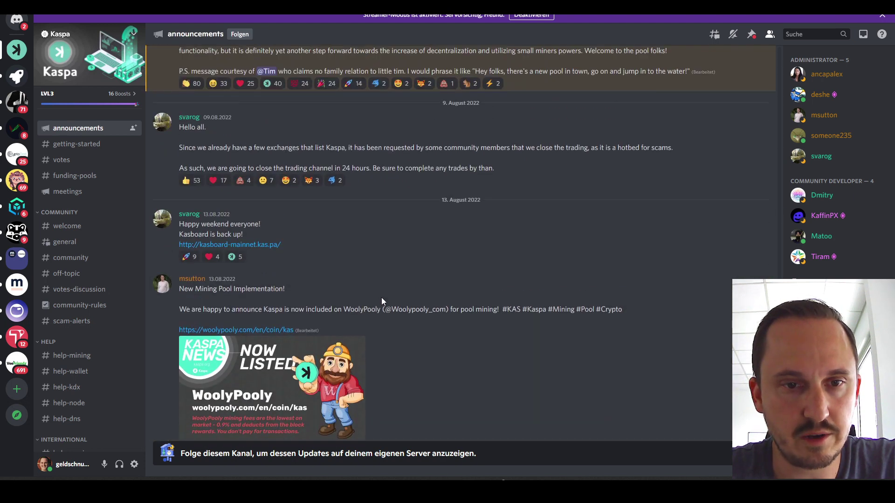
pyautogui.scroll(-5, 381, 298)
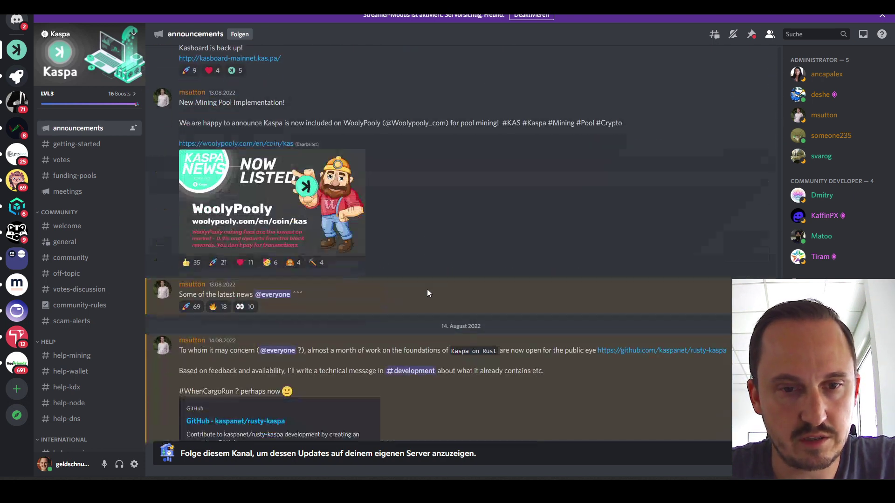
# Step: Check the recent discussion in the getting-started channel, then close the Discord invitation page in the browser
pyautogui.hotkey('alt', 'Down')
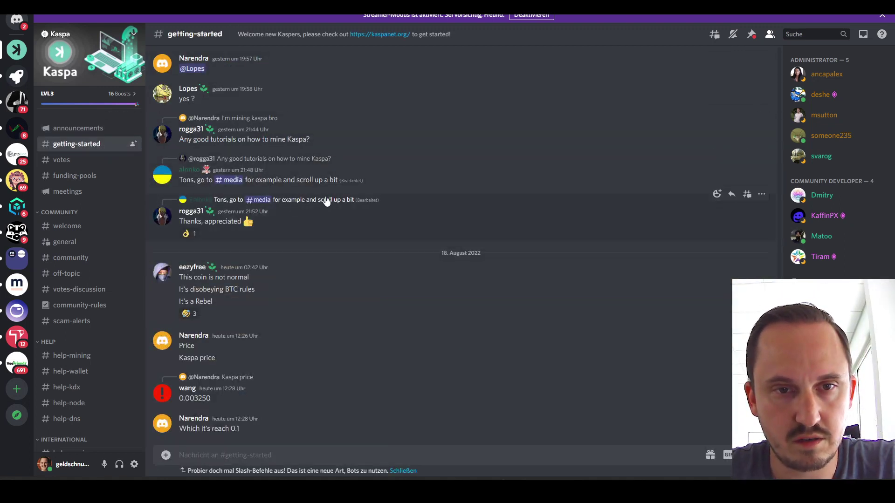
pyautogui.scroll(5, 385, 224)
pyautogui.scroll(5, 383, 223)
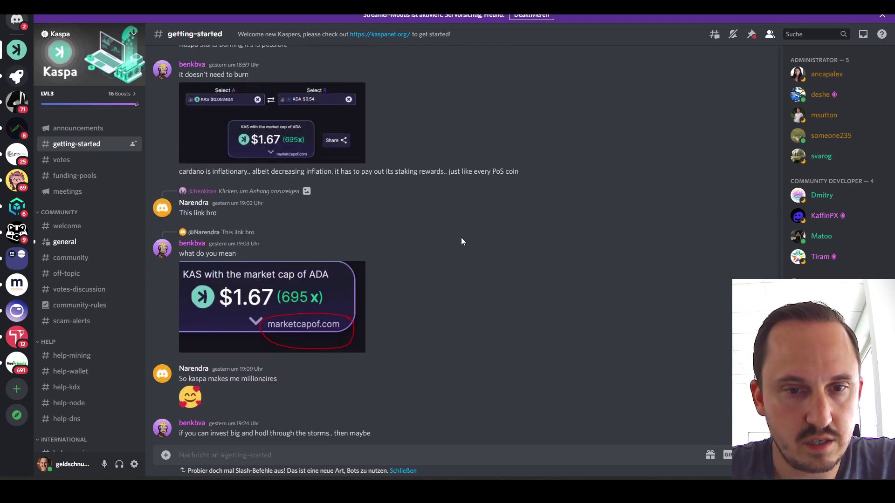
pyautogui.scroll(-10, 447, 239)
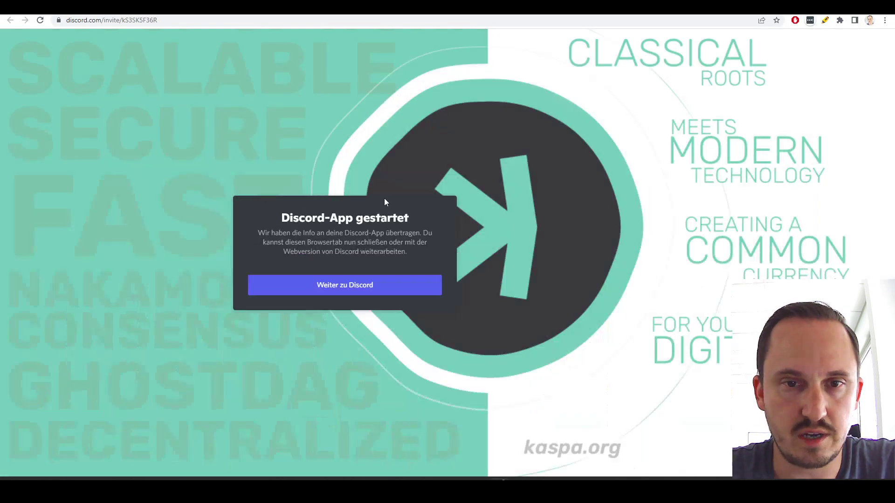
pyautogui.hotkey('ctrl', 'w')
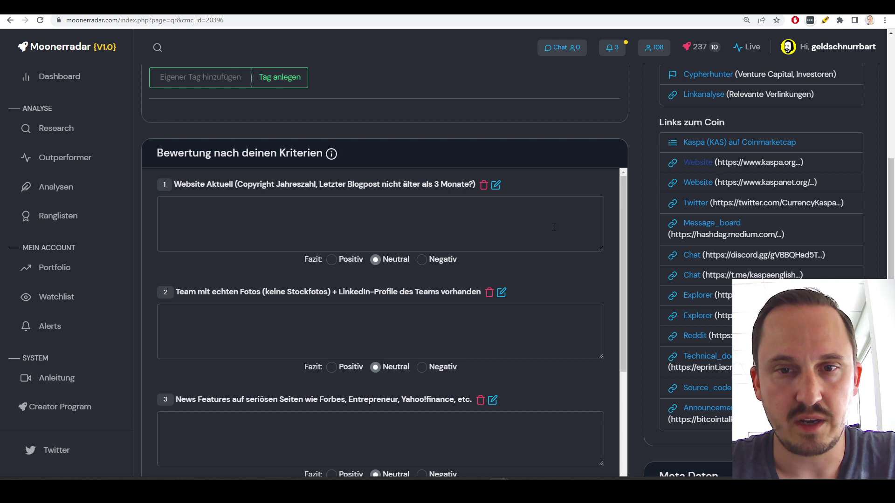
# Step: Enter "Discord: 7.000" as the note for criterion 7, Social Following > 20.000, in Kaspa's Moonerradar rating
pyautogui.scroll(-3, 565, 279)
pyautogui.scroll(-12, 565, 285)
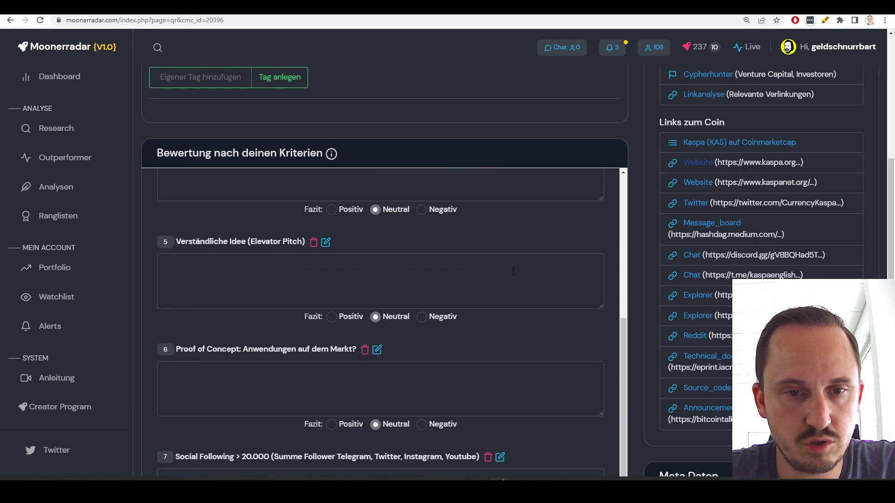
pyautogui.scroll(2, 268, 264)
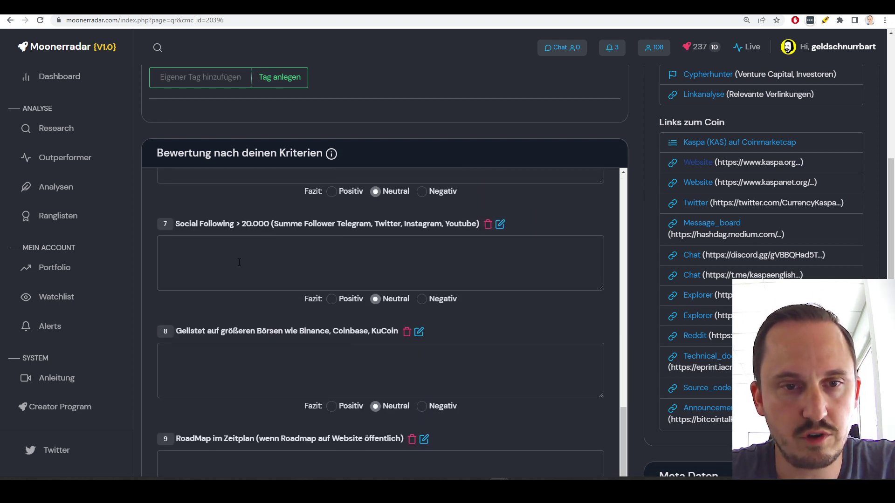
pyautogui.click(235, 268)
pyautogui.write('Discord: 7000')
pyautogui.press('BackSpace')
pyautogui.press('BackSpace')
pyautogui.press('BackSpace')
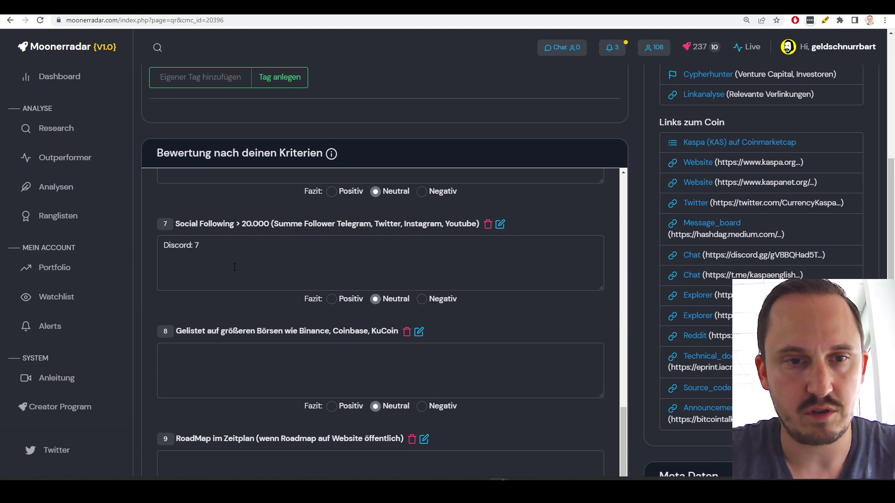
pyautogui.write('.000')
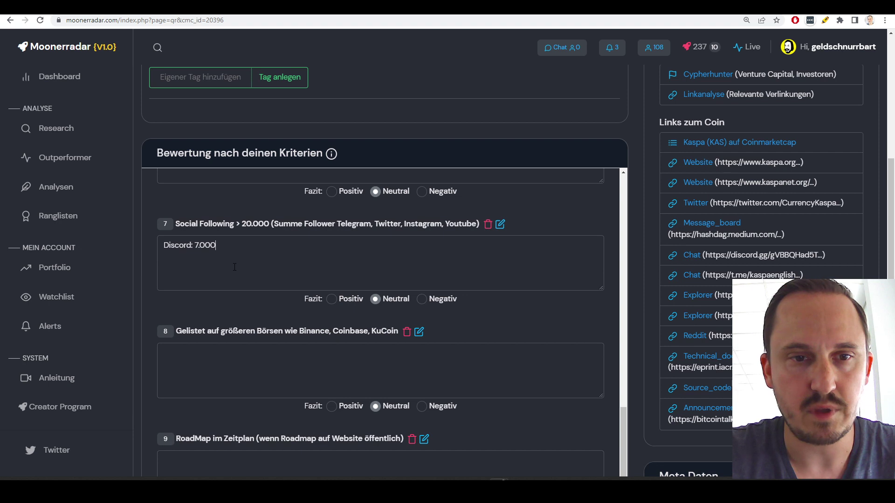
# Step: Enter "Discordserver aktiv und aktuell" as the note for criterion 1, Website Aktuell, in Kaspa's rating
pyautogui.scroll(10, 494, 321)
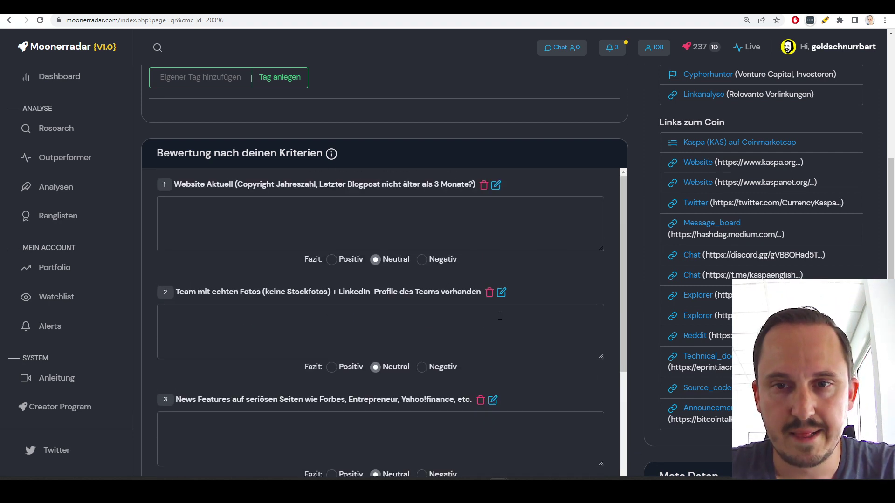
pyautogui.write('iscor')
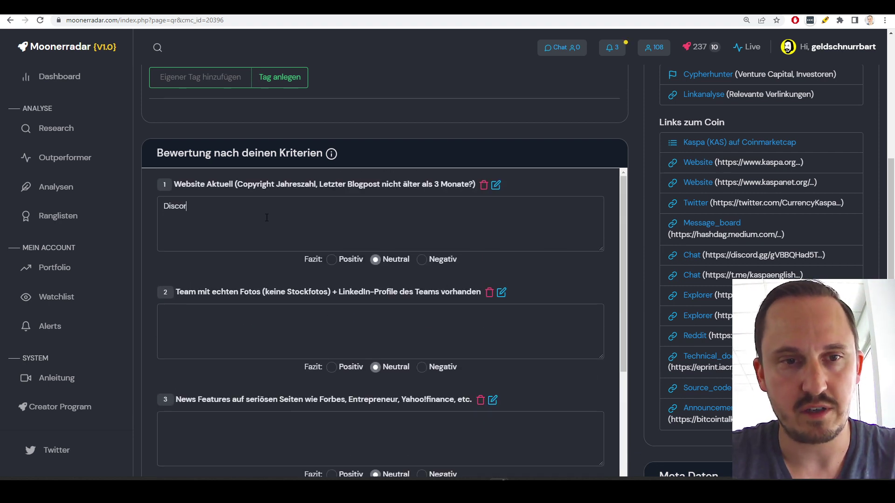
pyautogui.write('dserver a')
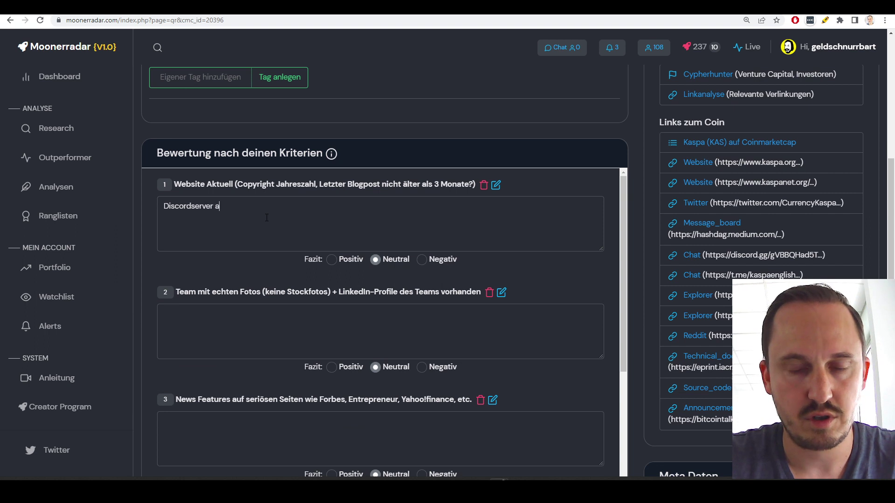
pyautogui.write('ktiv und aktuell')
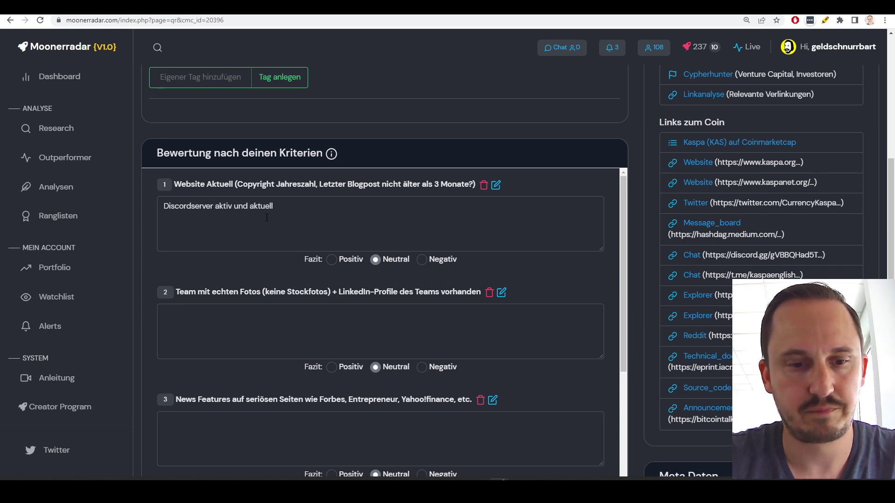
# Step: Check kaspa.org, kaspanet.org and the Steemit quick start guide for how current Kaspa's web content is
pyautogui.hotkey('ctrl', 'Tab')
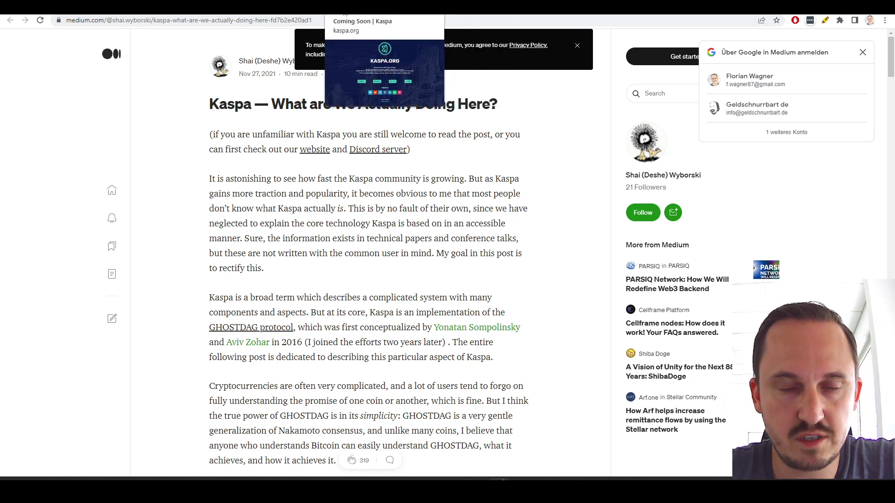
pyautogui.click(368, 7)
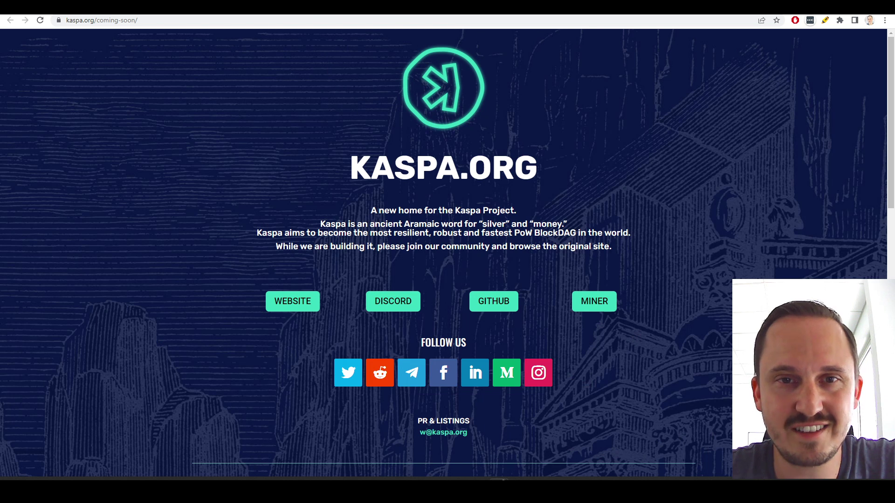
pyautogui.click(410, 7)
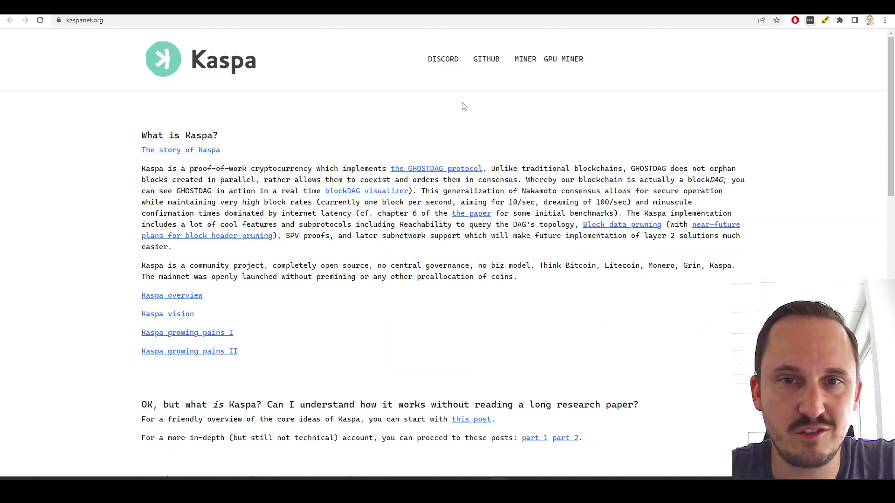
pyautogui.click(453, 7)
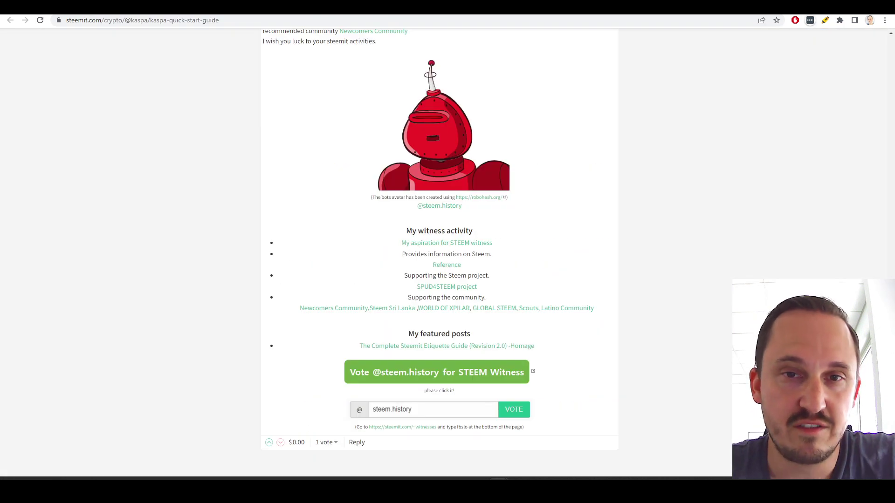
pyautogui.hotkey('ctrl', 'shift', 'Tab')
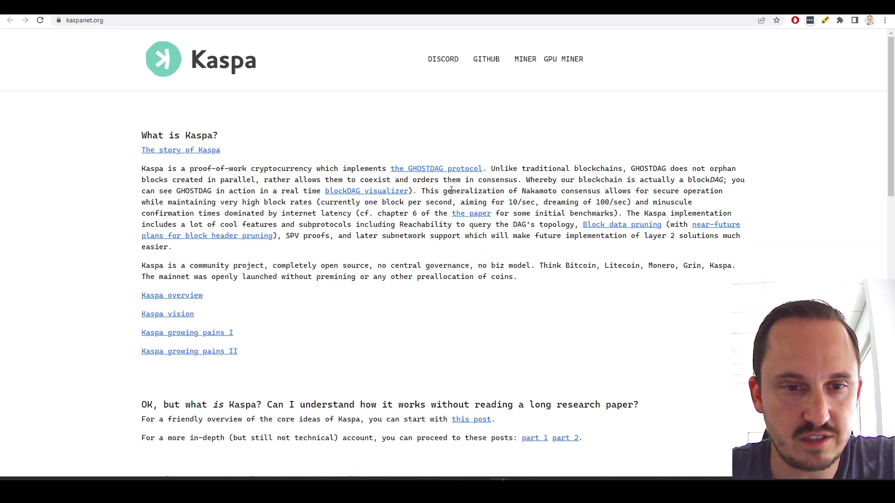
pyautogui.scroll(-3, 451, 191)
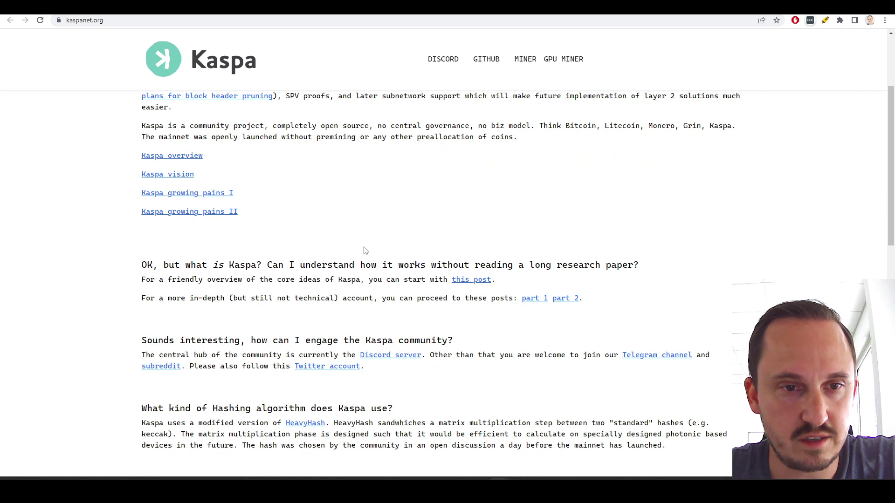
pyautogui.scroll(-3, 533, 289)
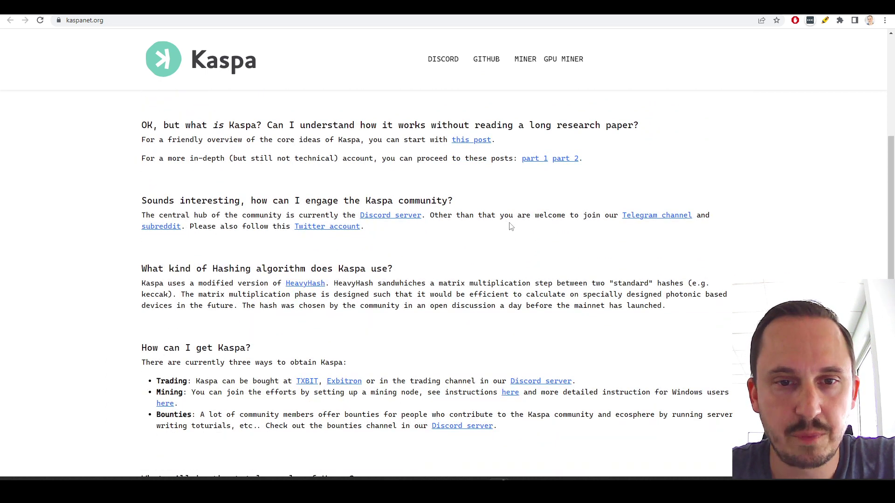
# Step: Skim the Medium post "Kaspa — What are We Actually Doing Here?" and the Kaspa overview document on GitHub
pyautogui.click(471, 140)
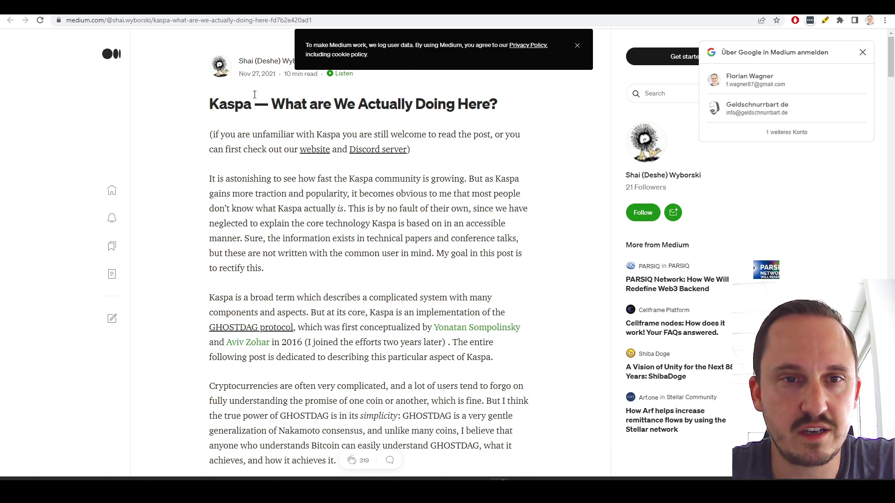
pyautogui.moveTo(221, 106); pyautogui.dragTo(473, 103)
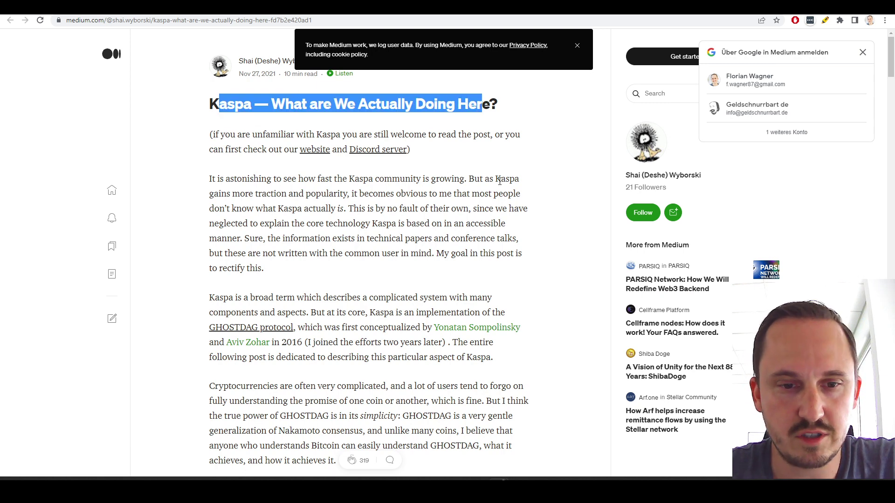
pyautogui.scroll(-20, 500, 181)
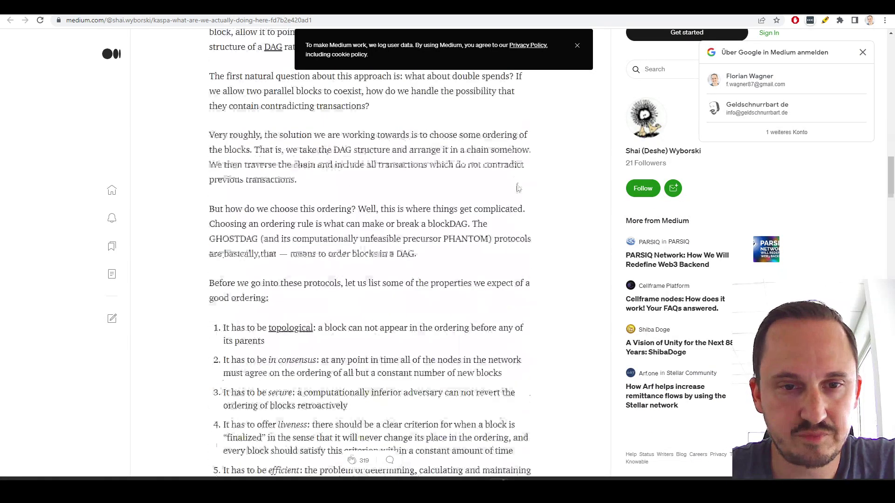
pyautogui.scroll(-10, 520, 187)
pyautogui.scroll(10, 520, 184)
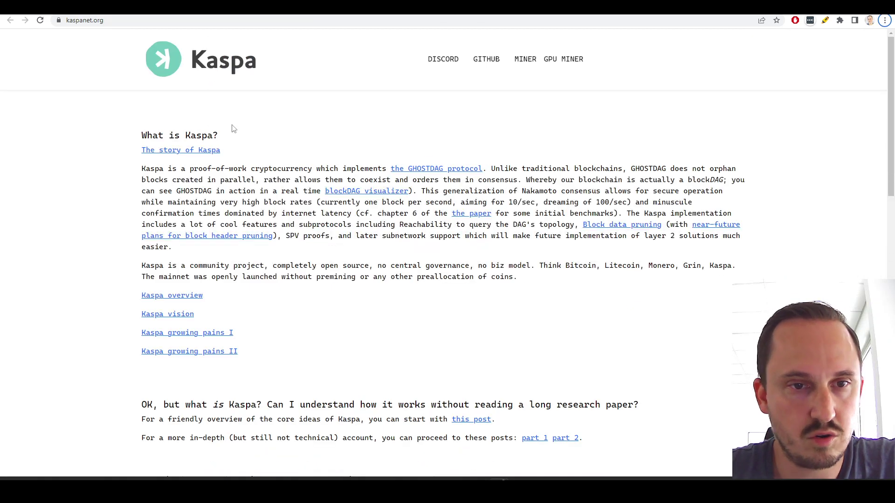
pyautogui.click(186, 297)
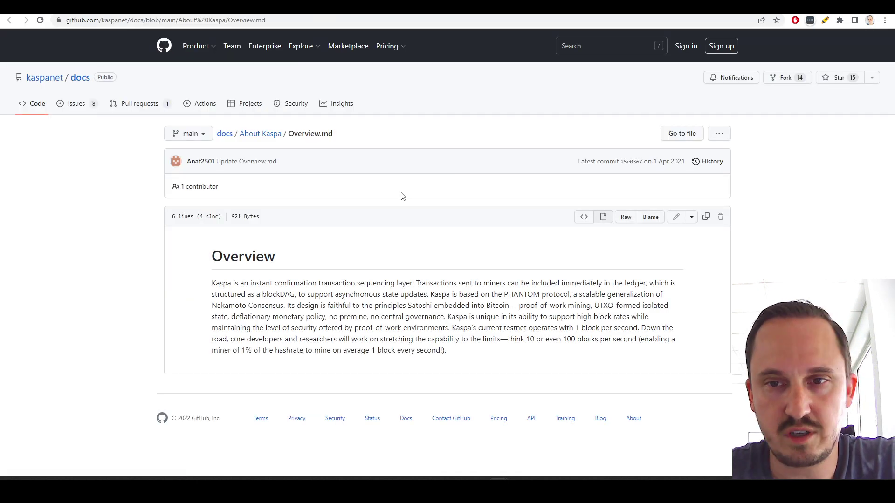
pyautogui.hotkey('alt', 'Left')
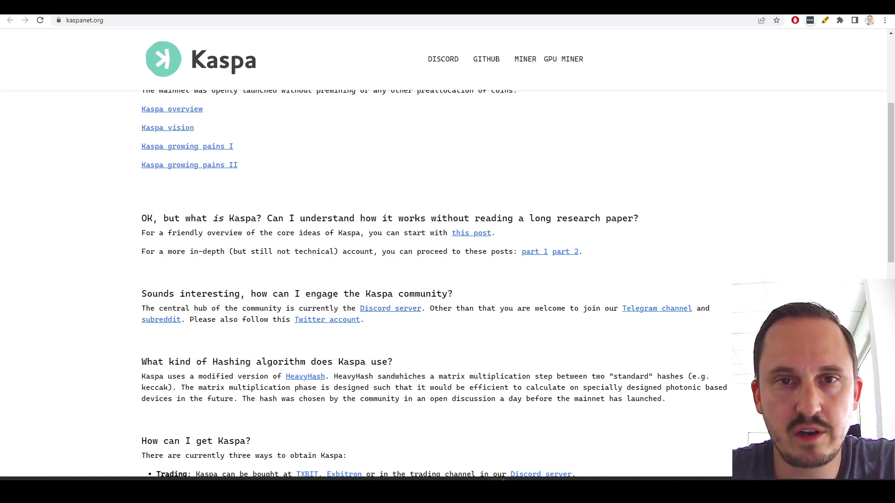
# Step: Open Kaspa's subreddit from kaspanet.org, continue with the connected account, and examine the member count and recent posts
pyautogui.click(161, 319)
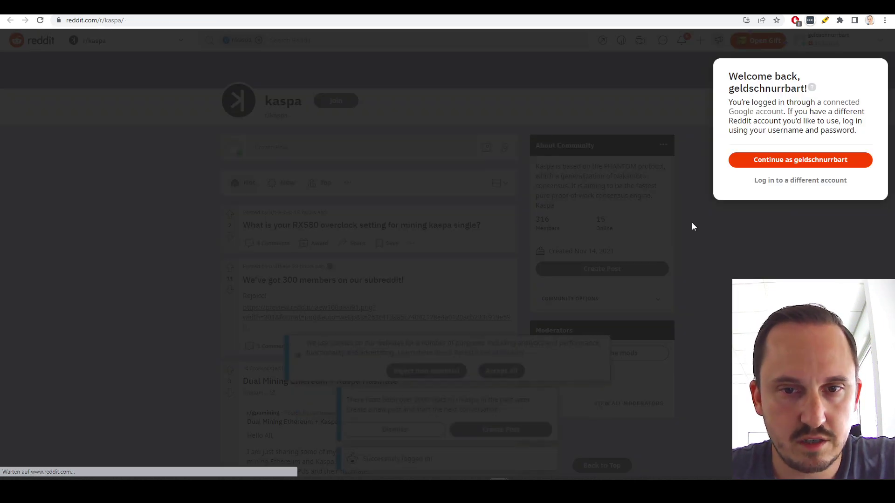
pyautogui.click(811, 161)
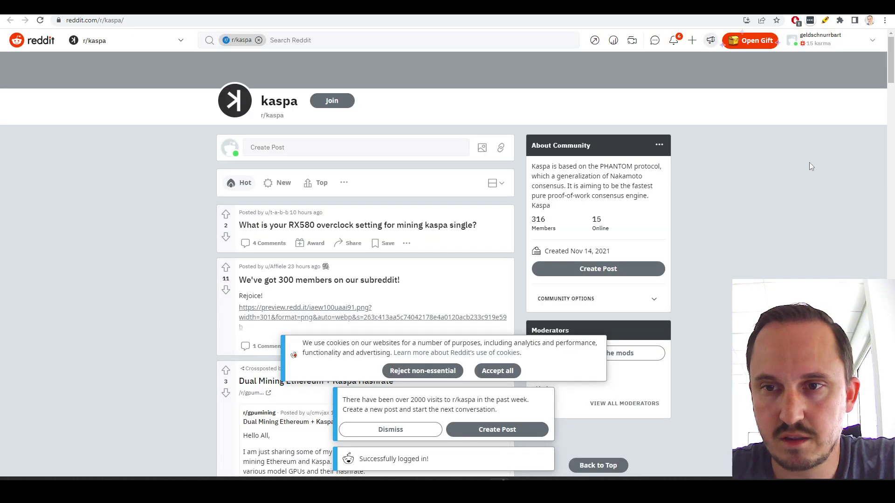
pyautogui.scroll(-2, 440, 180)
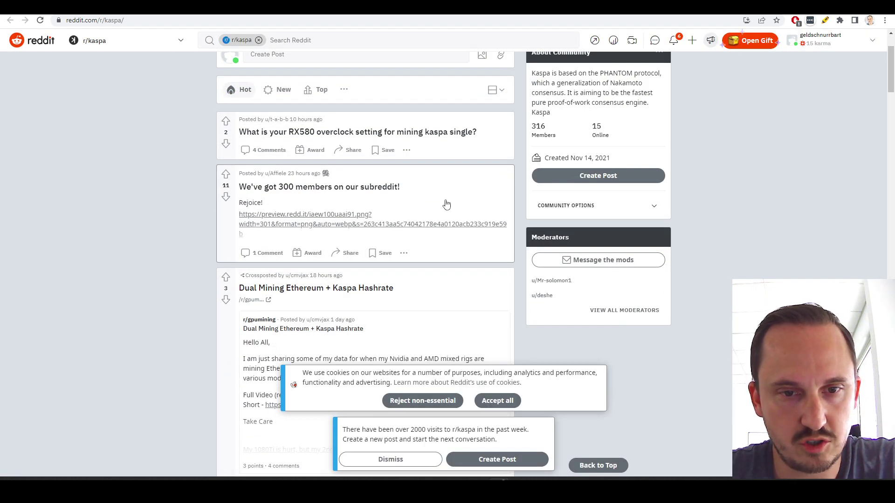
pyautogui.scroll(-1, 450, 203)
pyautogui.scroll(-1, 459, 203)
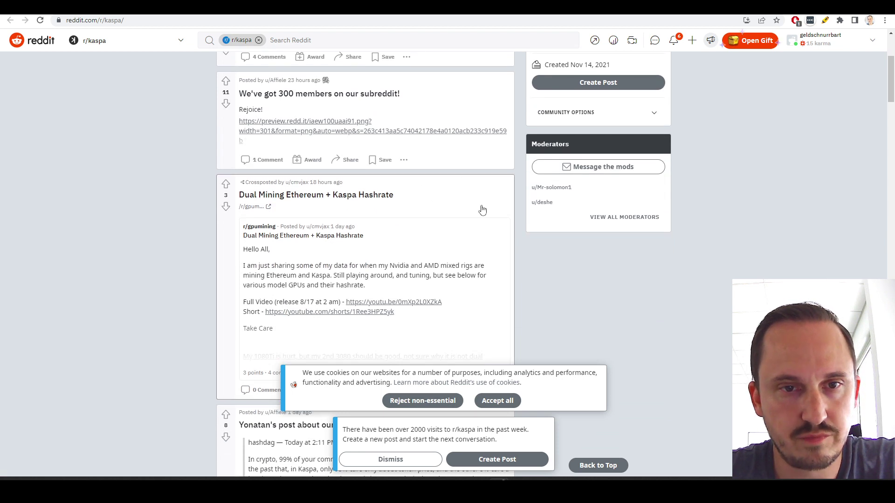
pyautogui.scroll(-7, 543, 195)
pyautogui.scroll(-4, 543, 195)
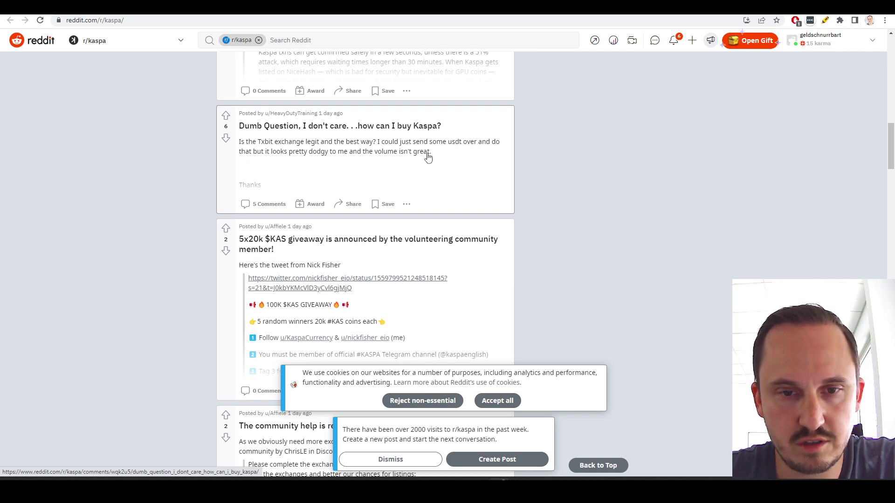
pyautogui.scroll(15, 494, 176)
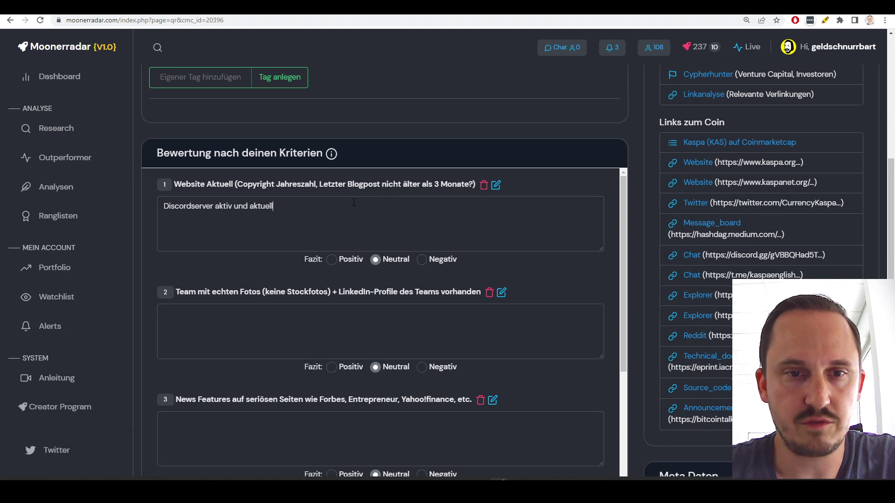
# Step: Extend the criterion 1 note in Moonerradar with ", wenig Websiteblogartikel, reddit Artikel aktuell."
pyautogui.write(', keine')
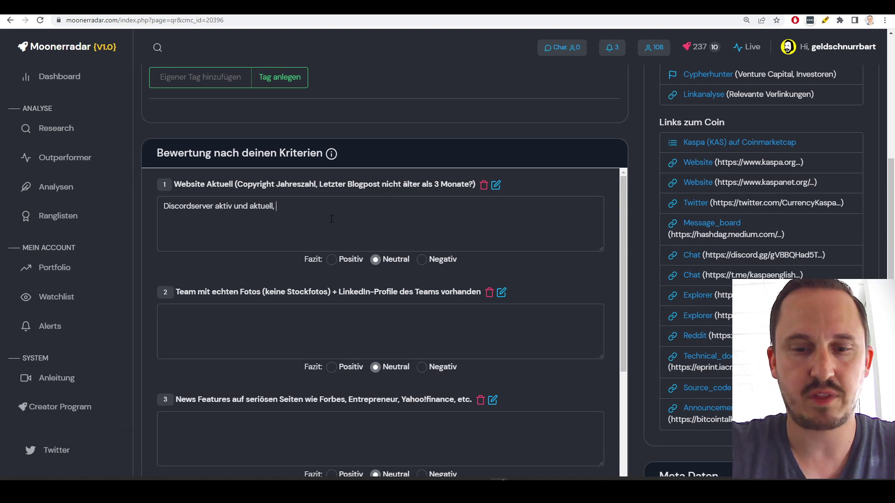
pyautogui.press('BackSpace')
pyautogui.press('BackSpace')
pyautogui.press('BackSpace')
pyautogui.press('BackSpace')
pyautogui.press('BackSpace')
pyautogui.write('weni')
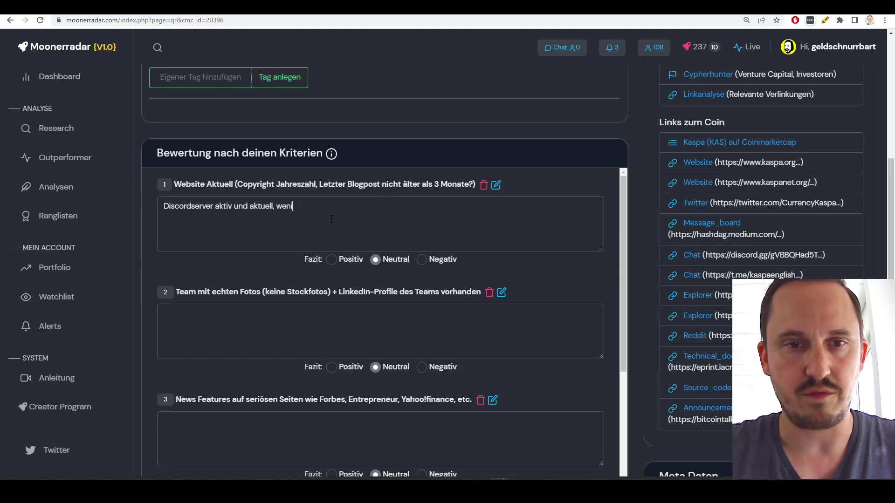
pyautogui.write('g Websiteblogartik')
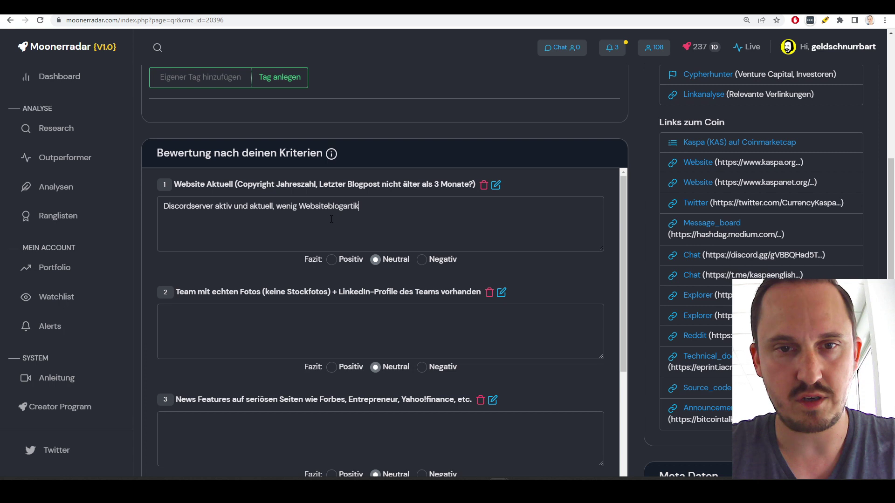
pyautogui.write('el, ')
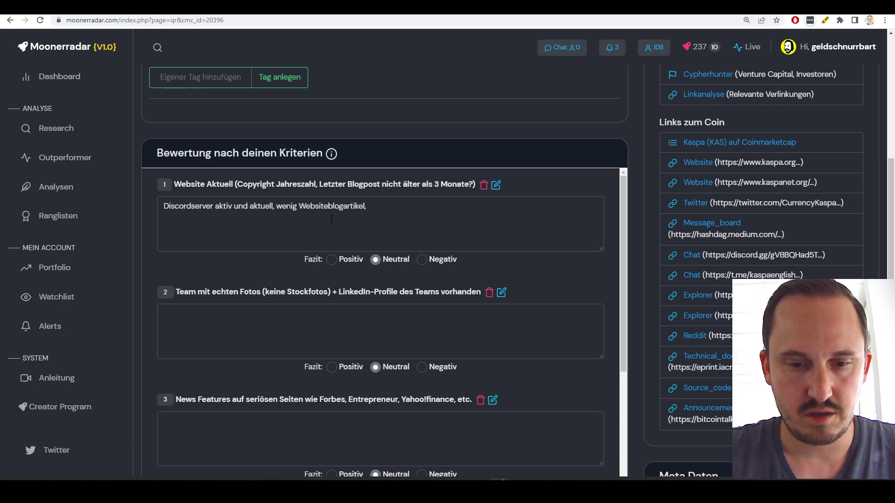
pyautogui.write('de')
pyautogui.press('BackSpace')
pyautogui.press('BackSpace')
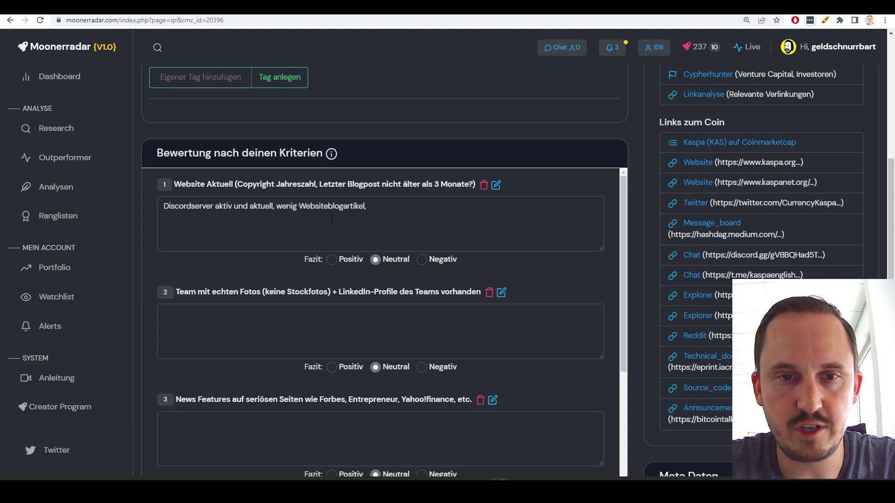
pyautogui.write('red')
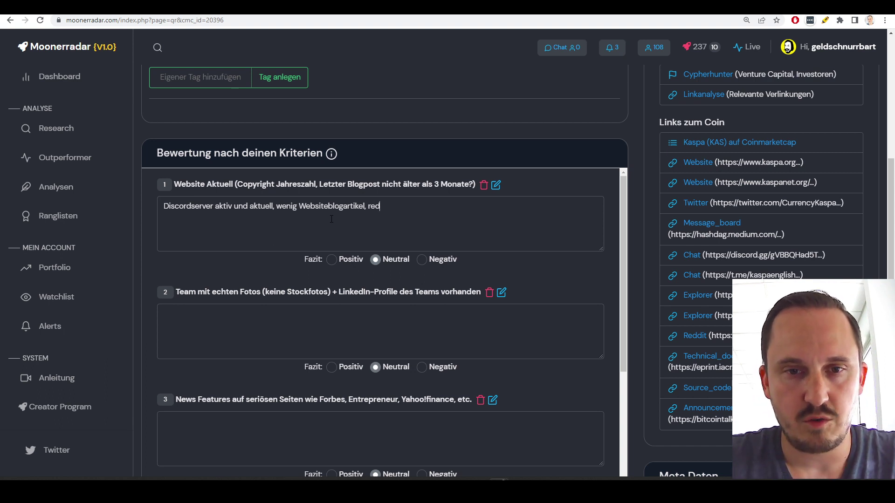
pyautogui.write('dit Artikel ')
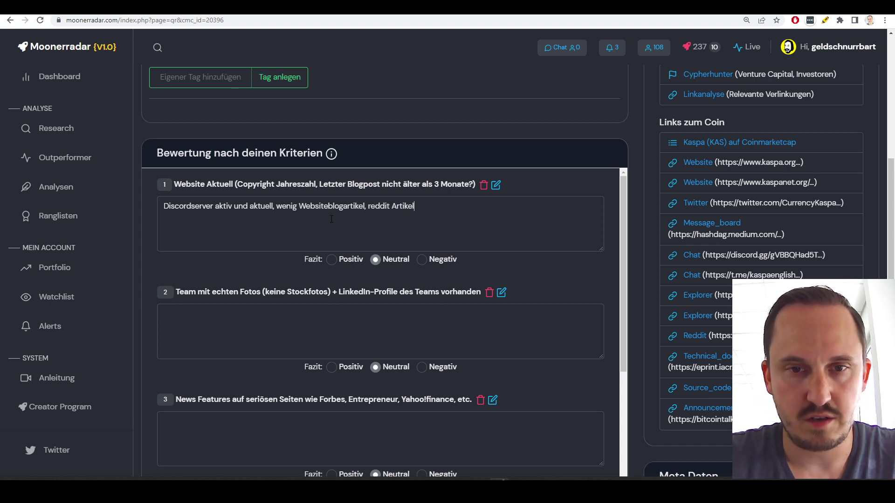
pyautogui.write('aktuell.')
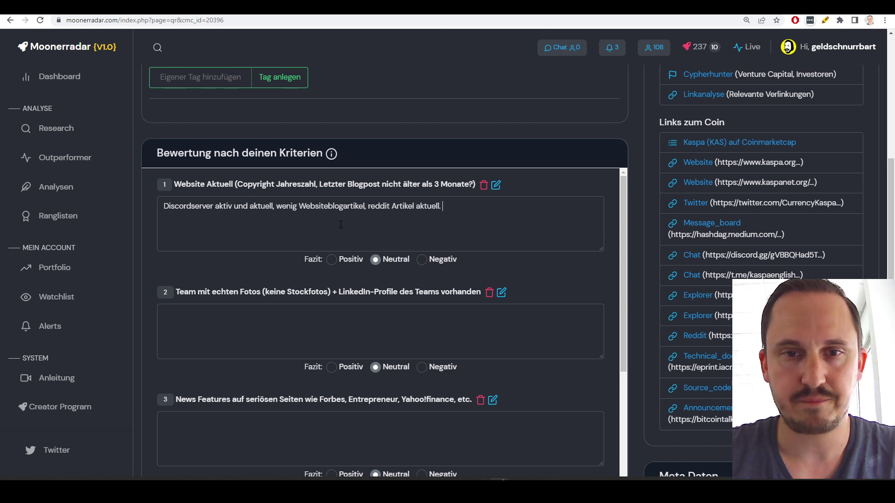
# Step: Add ", Reddit: 300" to the note for criterion 7, Social Following > 20.000
pyautogui.scroll(-16, 537, 325)
pyautogui.scroll(5, 539, 330)
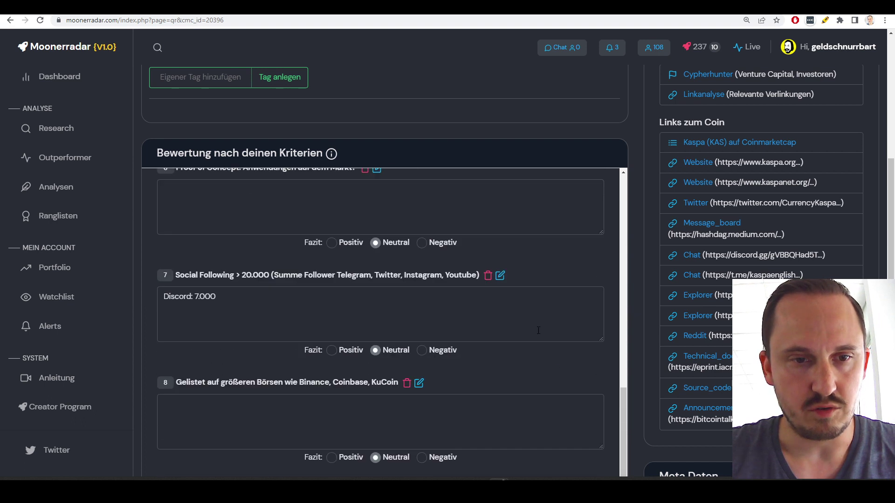
pyautogui.write(', Reddit: 300')
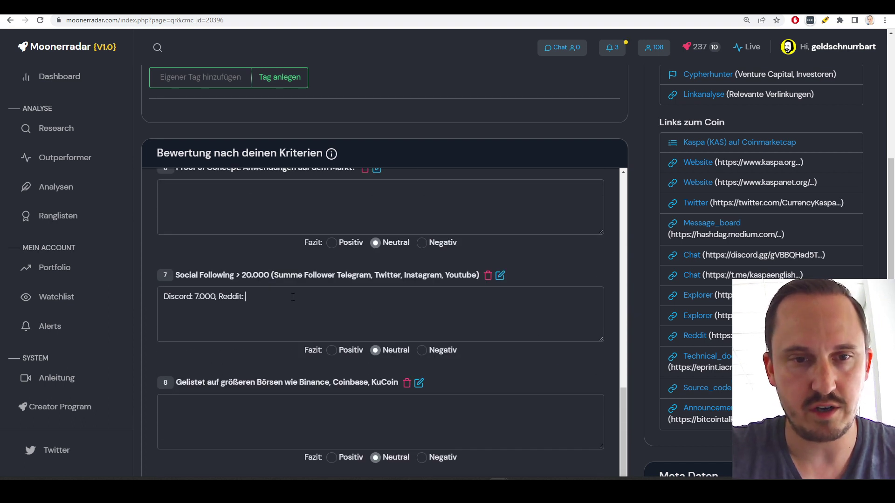
# Step: Remove the full stop at the end of the criterion 1 note and return to kaspanet.org
pyautogui.scroll(12, 473, 207)
pyautogui.click(474, 207)
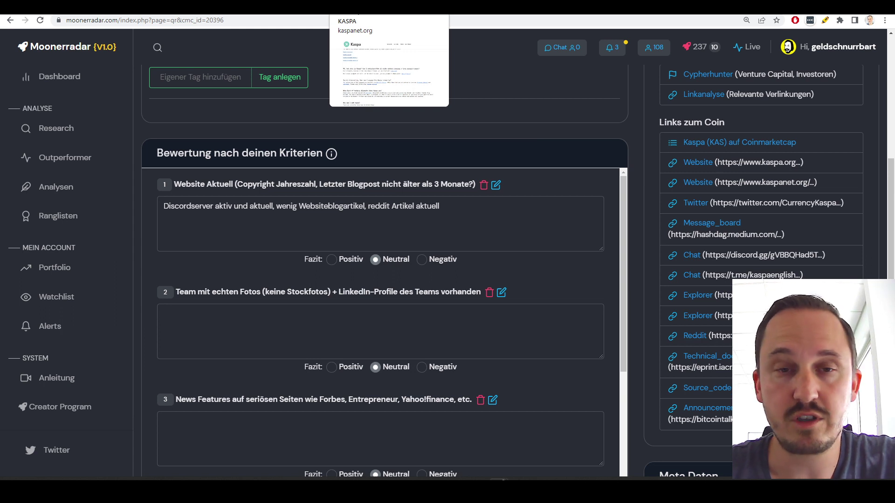
pyautogui.click(389, 7)
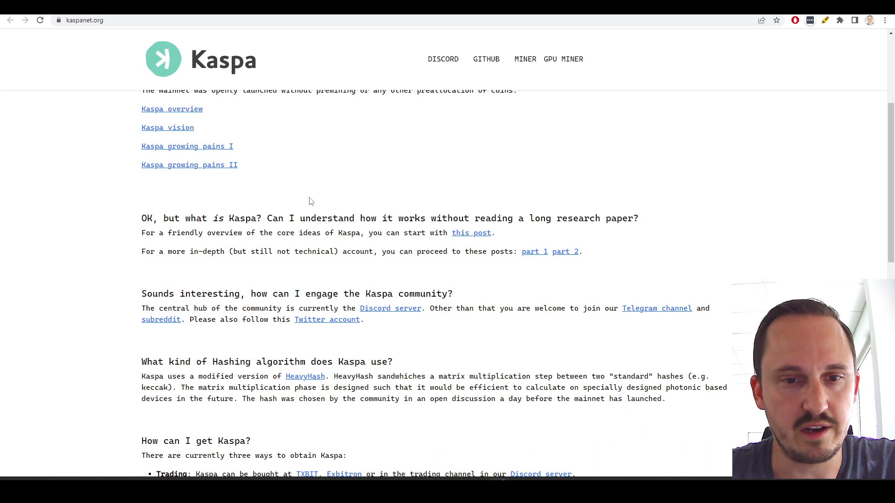
# Step: Open kaspanet.org from Kaspa's coin links in Moonerradar and read the "What is Kaspa?" section, marking the community project, governance and biz model statements
pyautogui.click(347, 7)
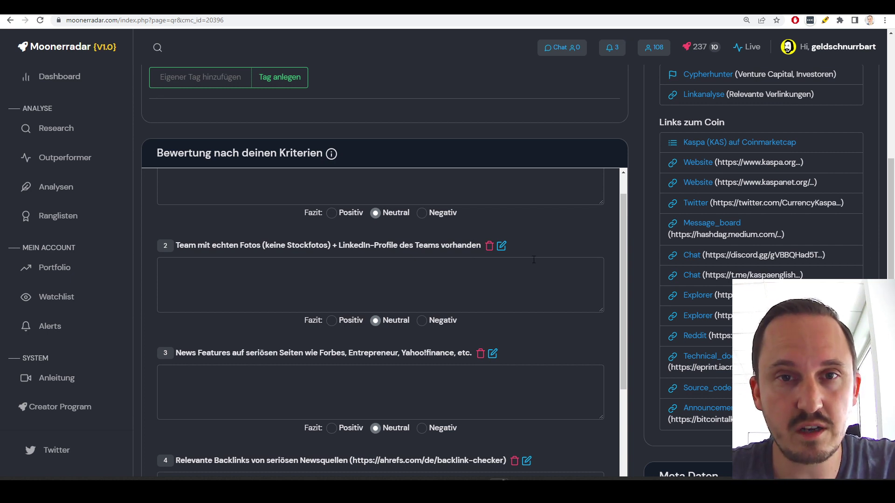
pyautogui.click(698, 182)
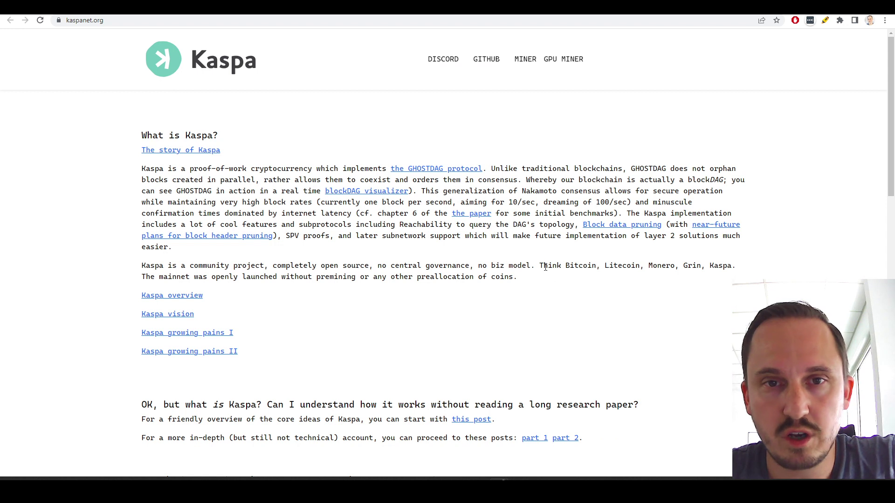
pyautogui.scroll(-1, 547, 231)
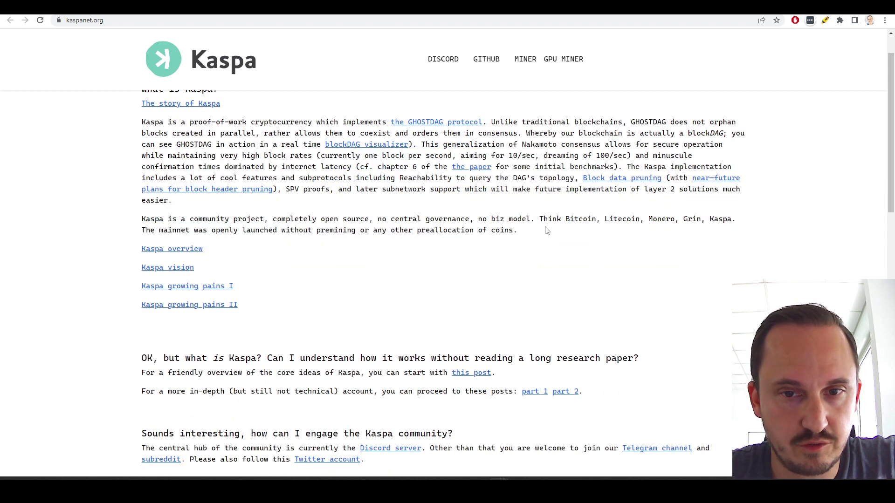
pyautogui.scroll(1, 547, 232)
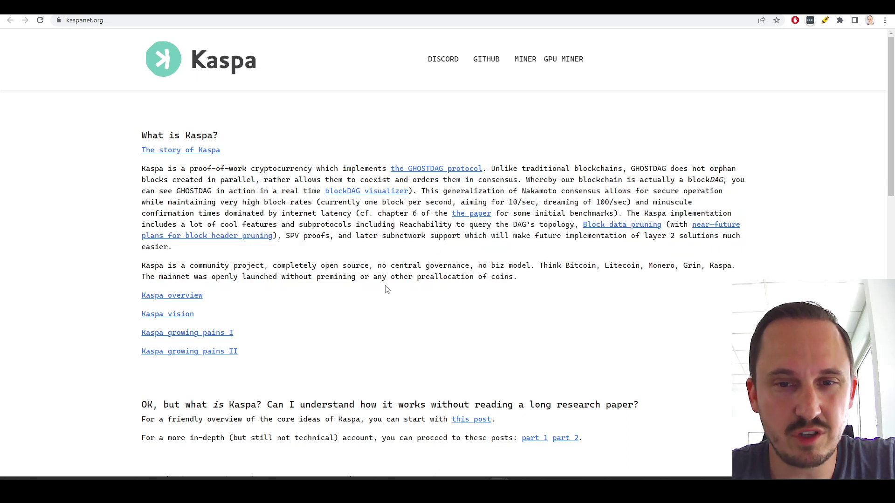
pyautogui.scroll(-2, 455, 292)
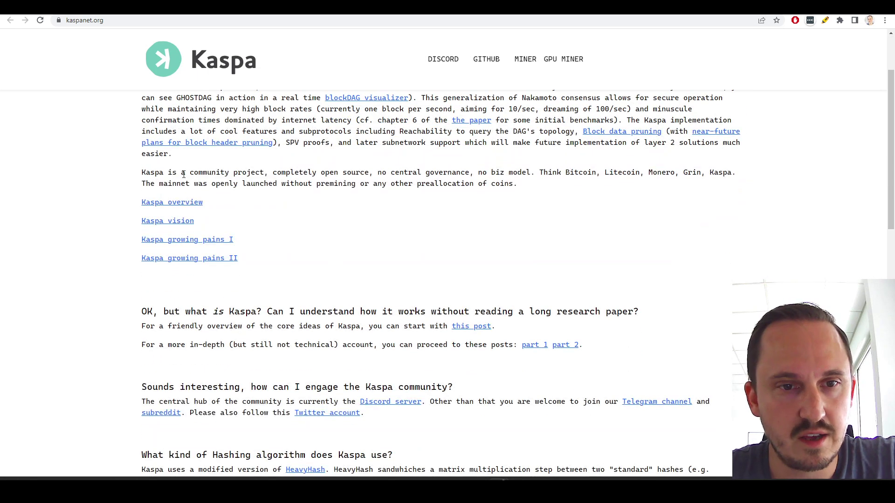
pyautogui.moveTo(142, 172); pyautogui.dragTo(472, 172)
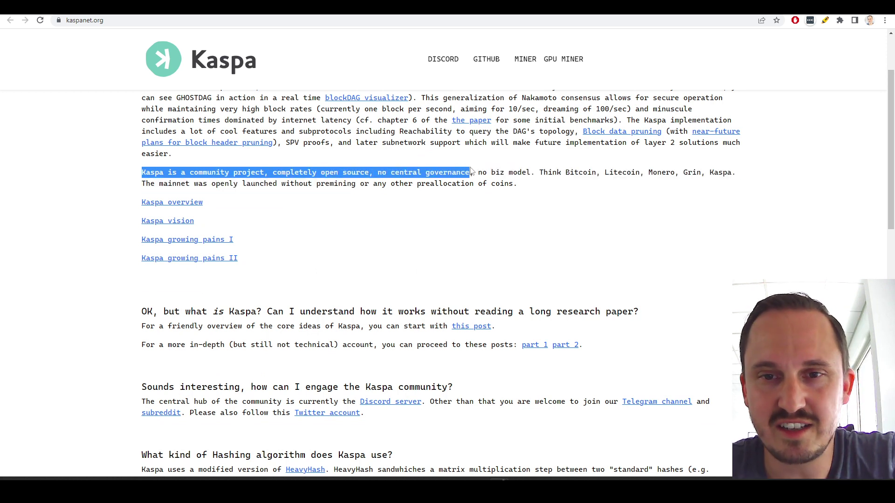
pyautogui.click(522, 177)
pyautogui.moveTo(533, 172); pyautogui.dragTo(487, 173)
pyautogui.click(536, 169)
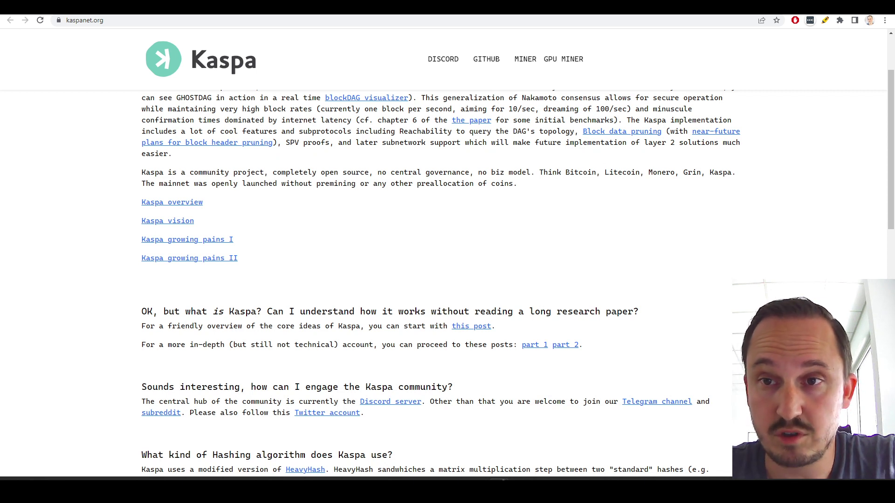
# Step: Switch to Kaspa Currency's LinkedIn company page and examine its employee listing
pyautogui.click(783, 7)
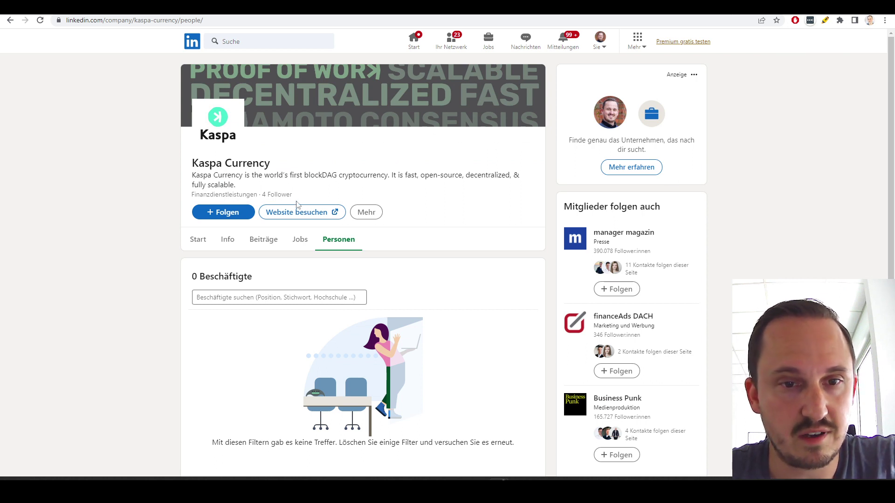
pyautogui.scroll(-3, 466, 244)
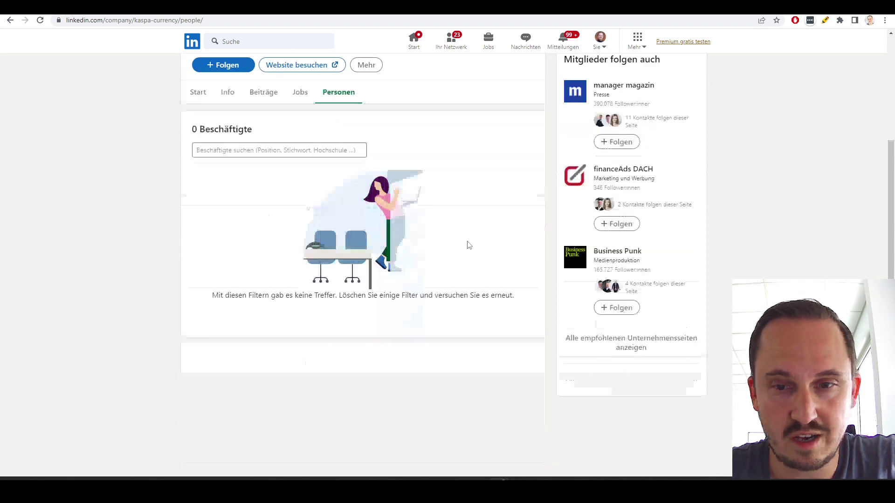
pyautogui.scroll(3, 467, 243)
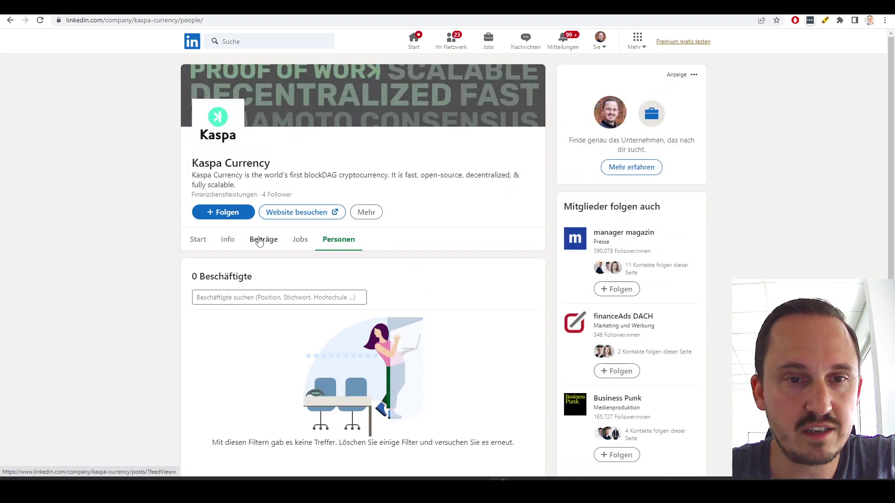
# Step: Examine Kaspa Currency's LinkedIn posts for how recent they are and expand the full text of the development update post
pyautogui.click(228, 240)
pyautogui.click(259, 240)
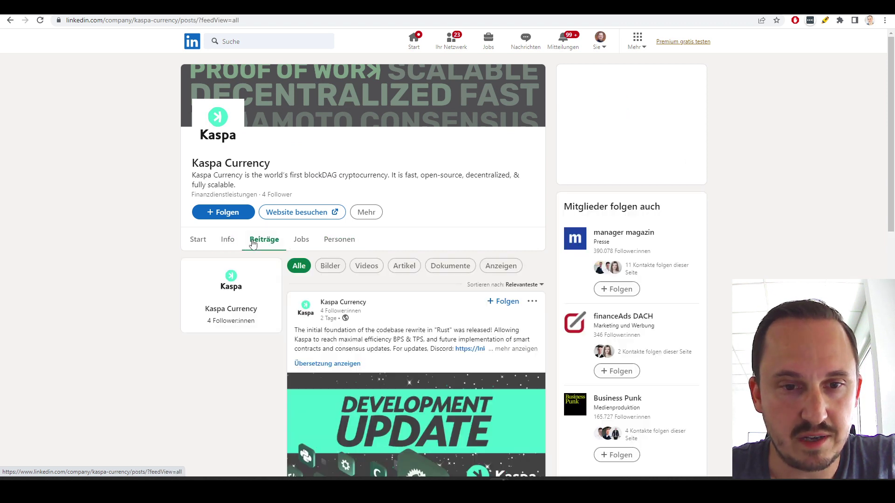
pyautogui.scroll(-3, 547, 259)
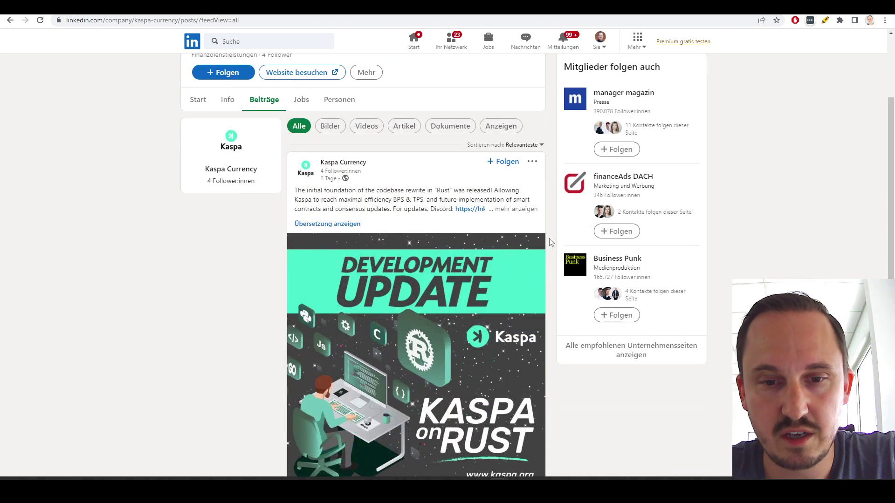
pyautogui.scroll(-1, 550, 243)
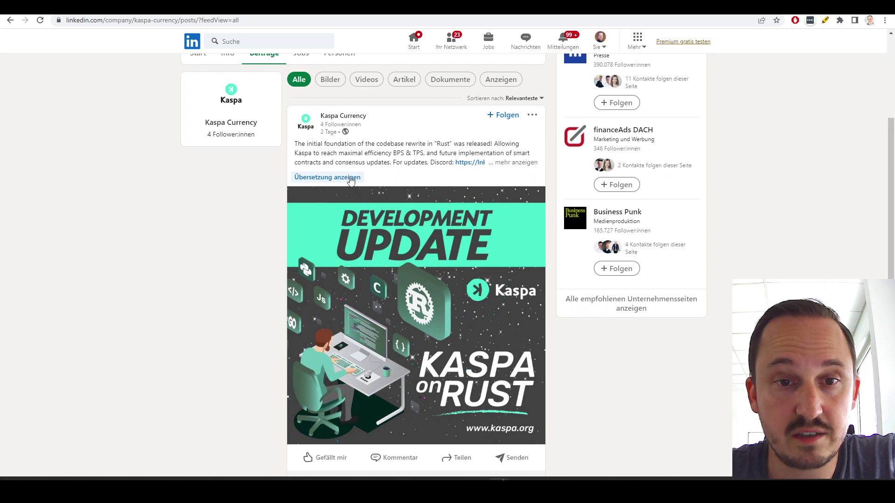
pyautogui.scroll(-8, 555, 265)
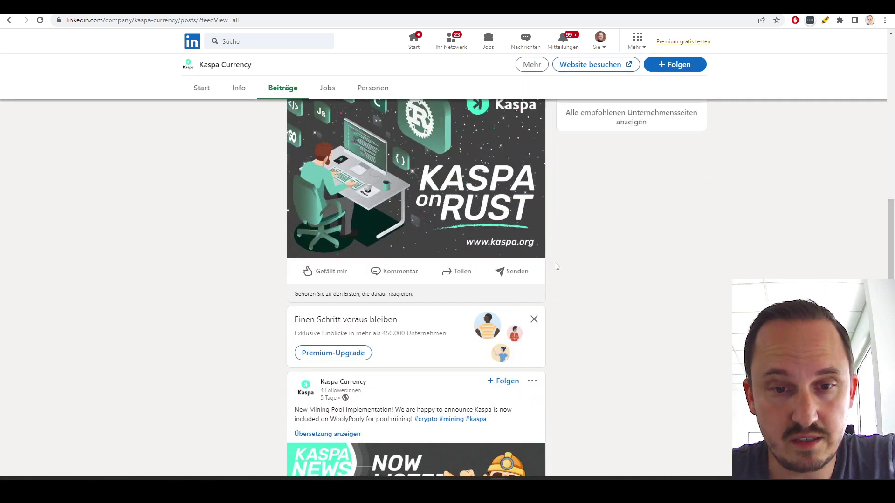
pyautogui.scroll(10, 557, 266)
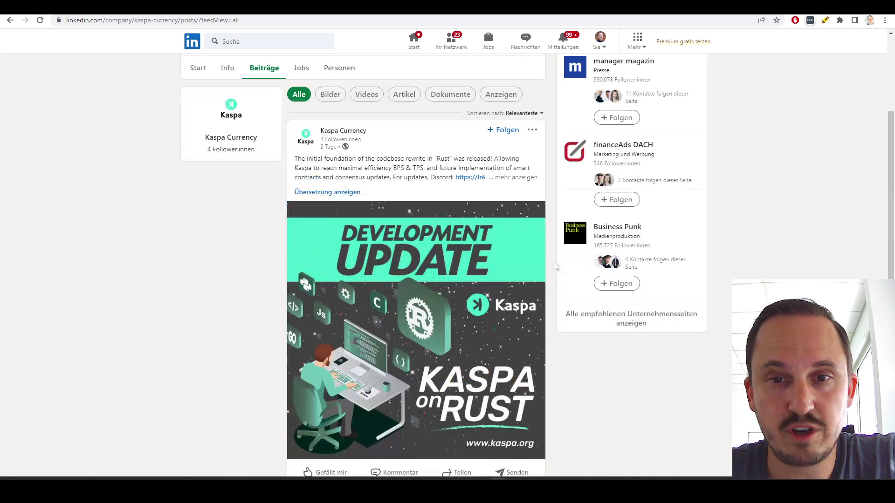
pyautogui.scroll(-1, 554, 264)
pyautogui.scroll(1, 554, 263)
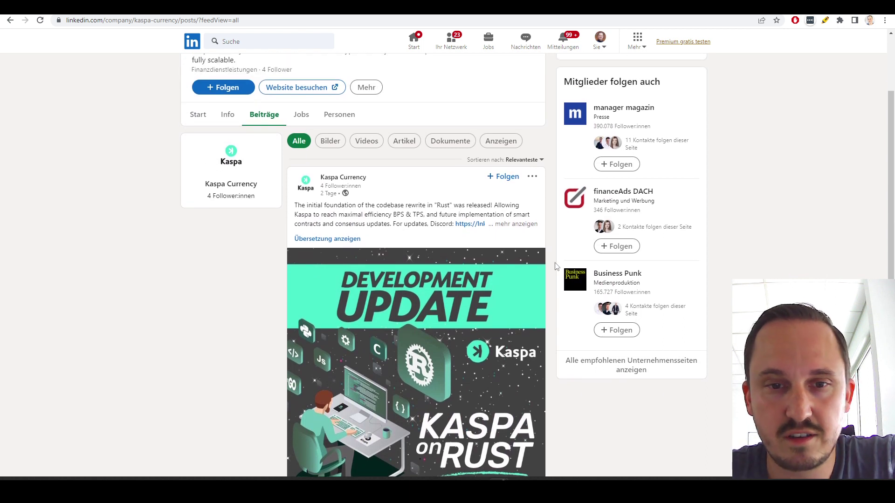
pyautogui.click(516, 224)
pyautogui.scroll(3, 515, 173)
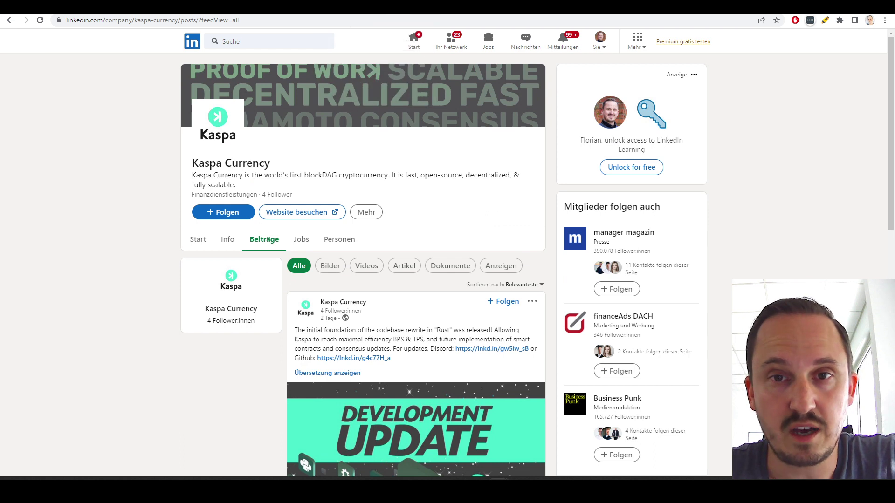
# Step: Enter the note "Kein Business Model dahinter, Communityprojekt" for criterion 2 on the team in Moonerradar
pyautogui.click(289, 7)
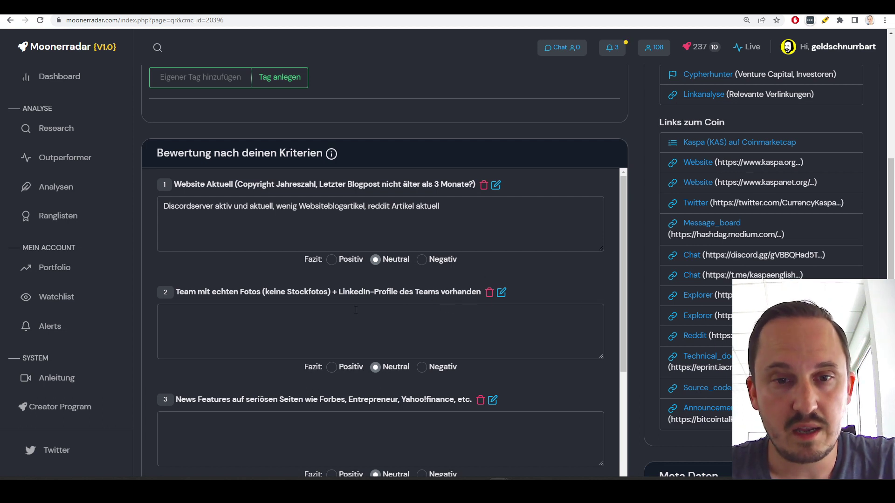
pyautogui.click(300, 315)
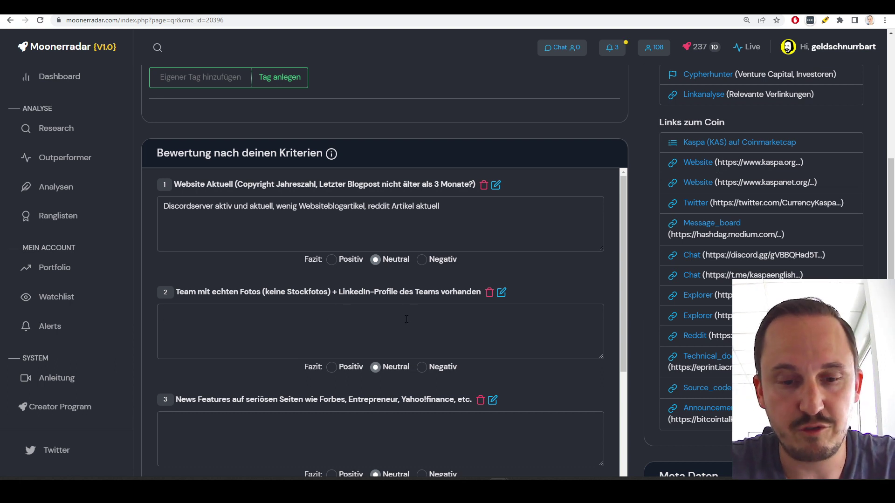
pyautogui.write('Kein Business Model dahinter, Communityprojekt')
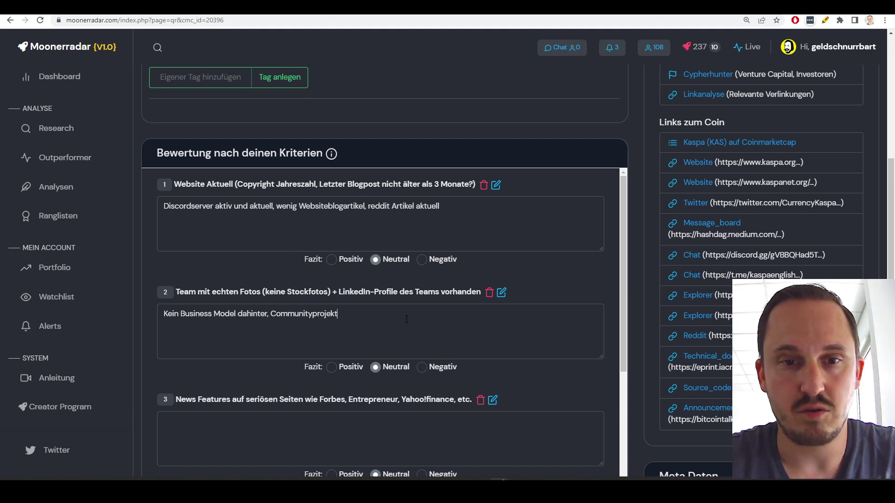
# Step: Look over the rating criteria on news features, relevant backlinks, understandable idea and proof of concept
pyautogui.scroll(-1, 463, 307)
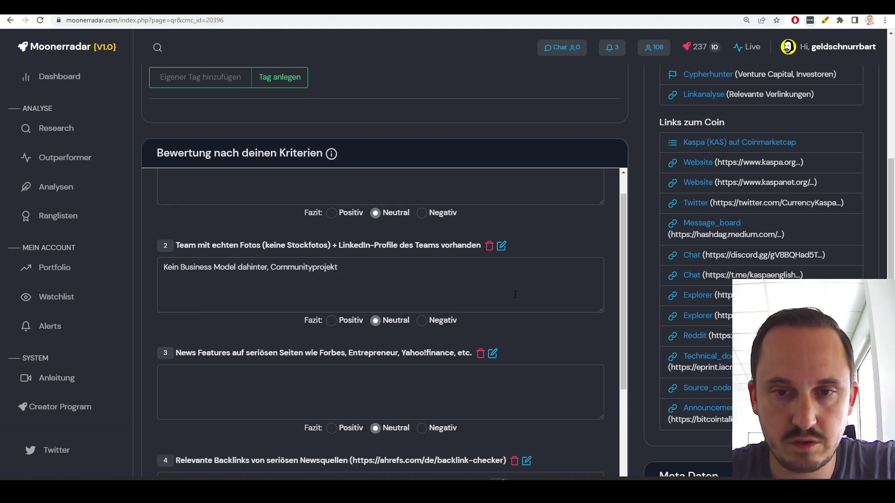
pyautogui.scroll(-2, 581, 283)
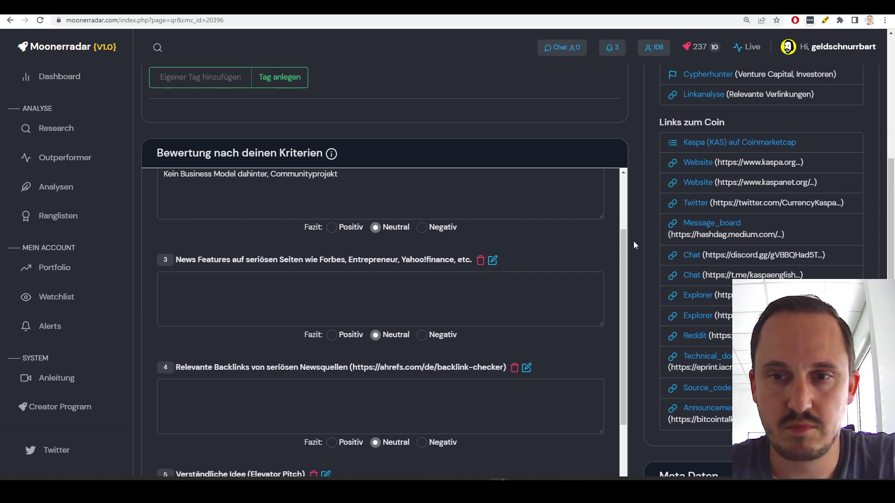
pyautogui.scroll(-1, 620, 243)
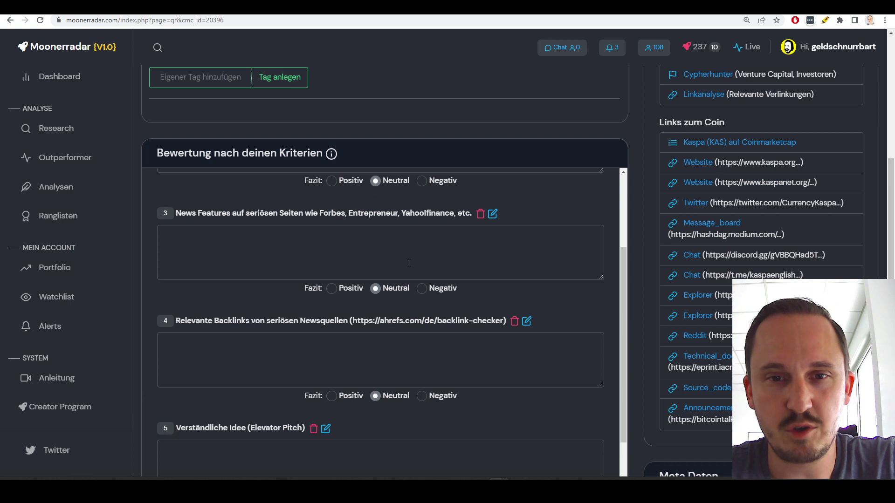
pyautogui.scroll(4, 409, 263)
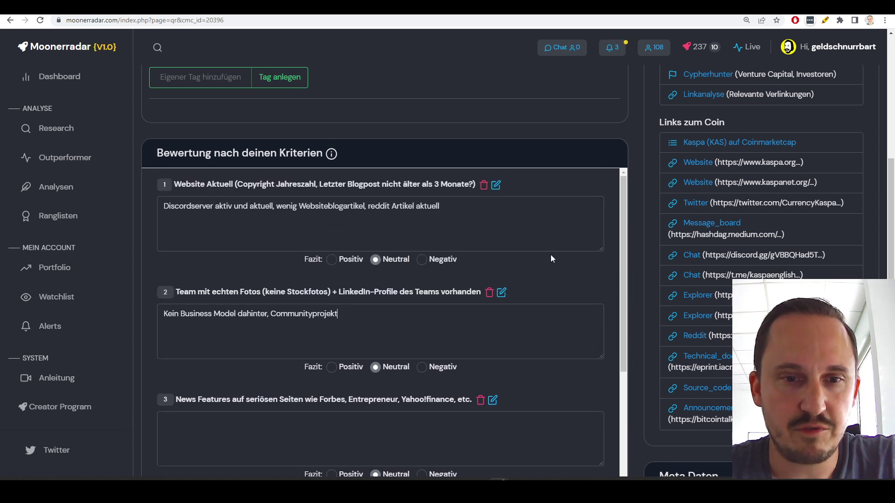
pyautogui.scroll(-4, 551, 257)
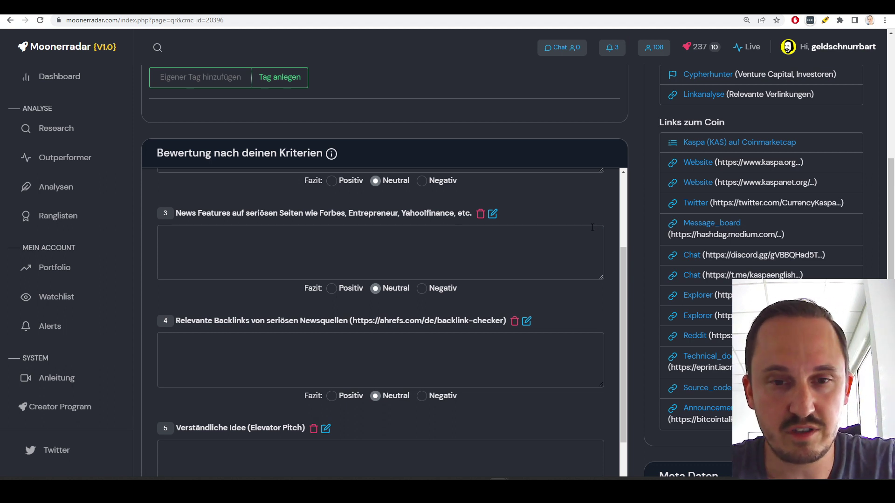
pyautogui.scroll(-2, 573, 287)
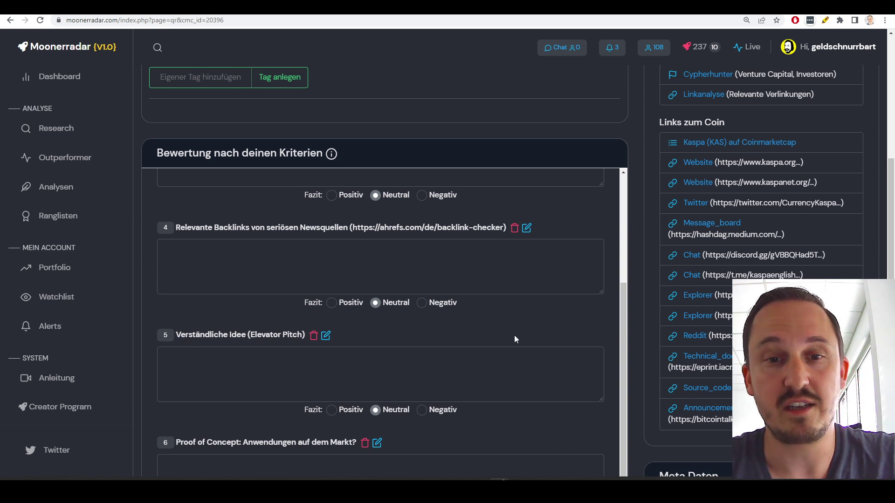
pyautogui.scroll(3, 515, 336)
pyautogui.scroll(1, 515, 336)
pyautogui.scroll(-2, 184, 237)
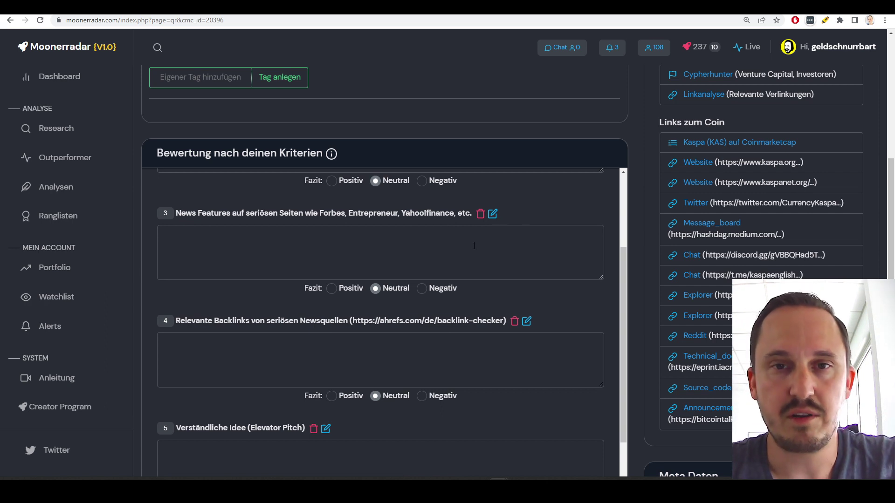
pyautogui.moveTo(504, 321); pyautogui.dragTo(354, 320)
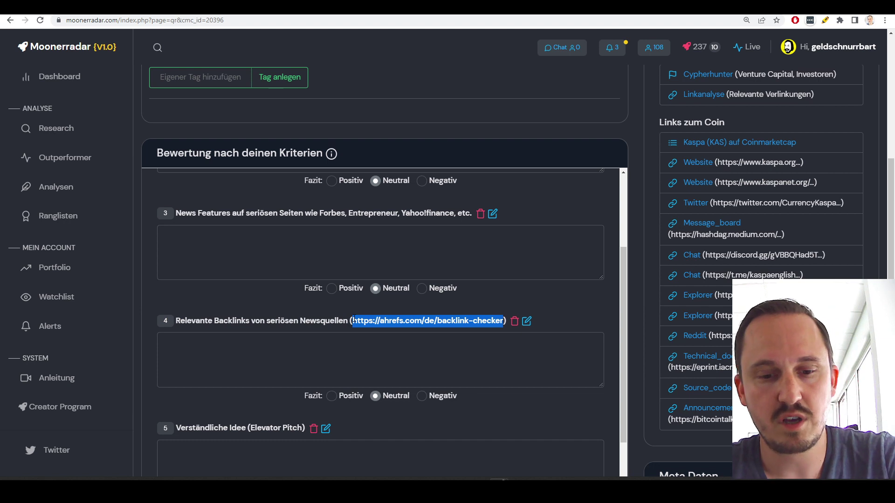
pyautogui.hotkey('ctrl', 't')
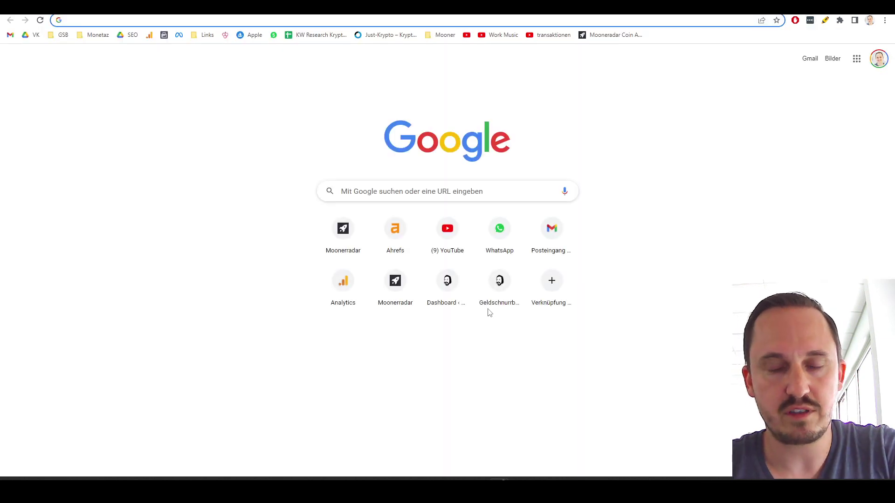
pyautogui.hotkey('ctrl', 'w')
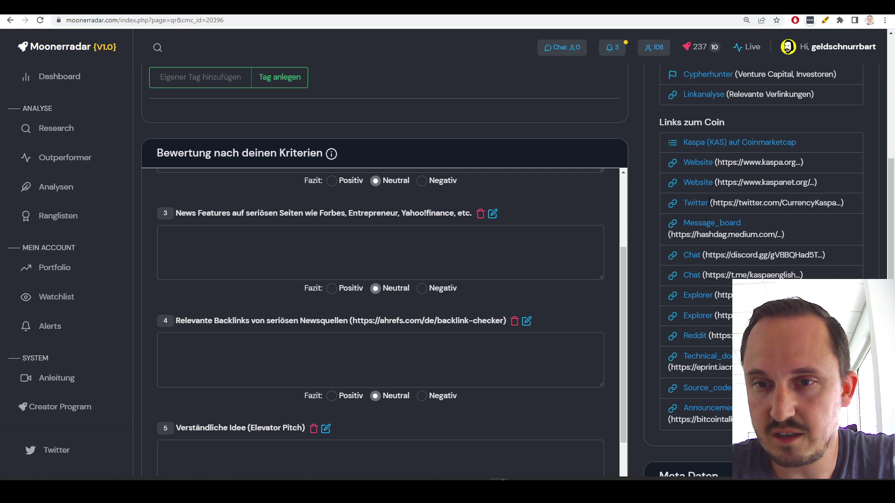
# Step: Open the Linkanalyse link from the analysis links in a new tab and switch to the Ahrefs backlink checker
pyautogui.scroll(1, 743, 182)
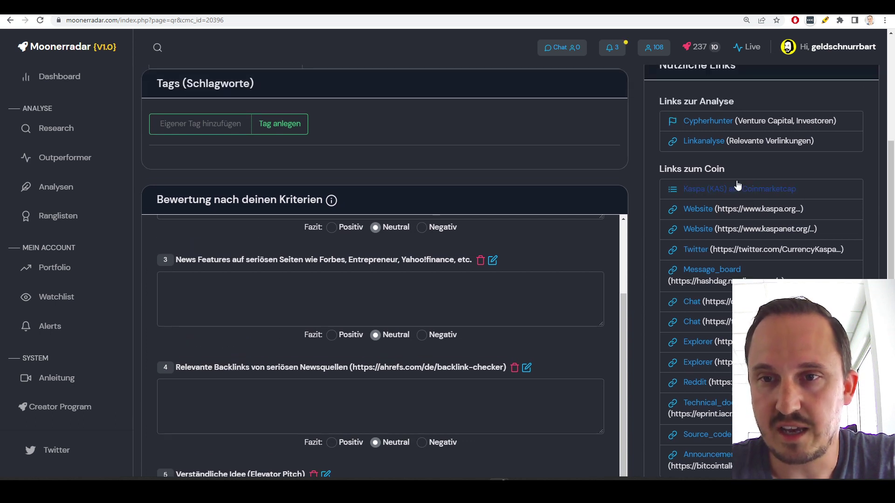
pyautogui.rightClick(709, 141)
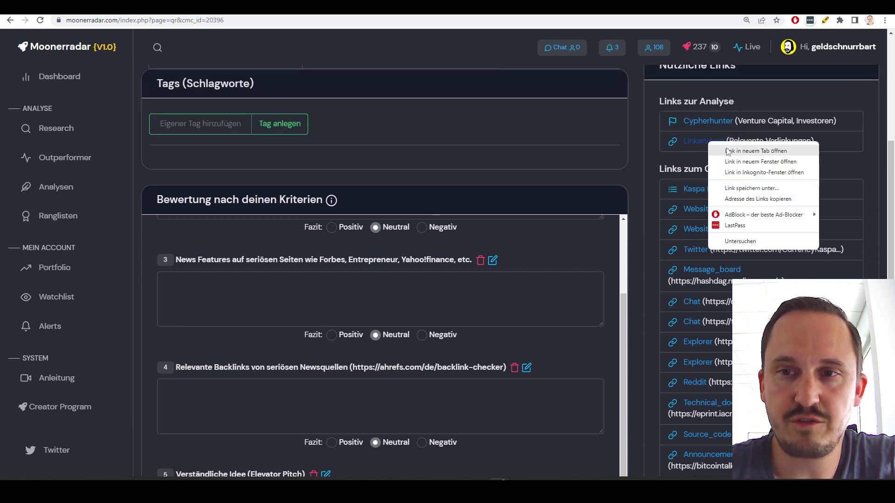
pyautogui.click(728, 151)
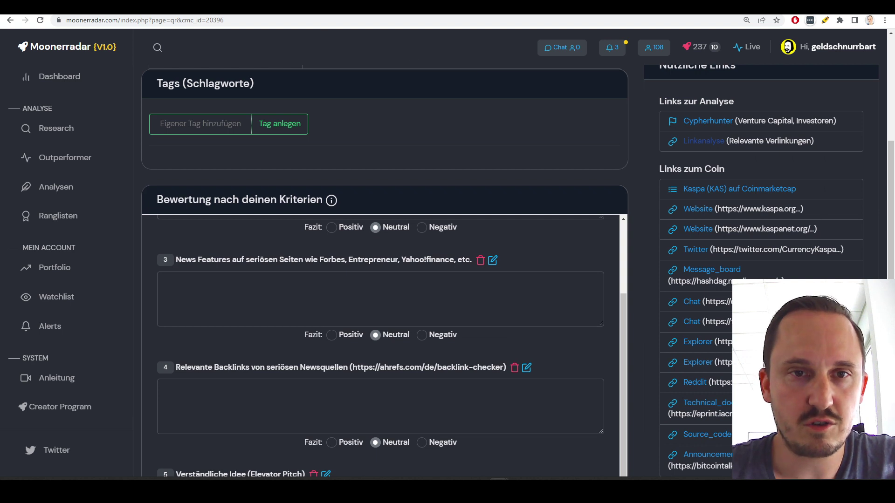
pyautogui.hotkey('ctrl', 'Tab')
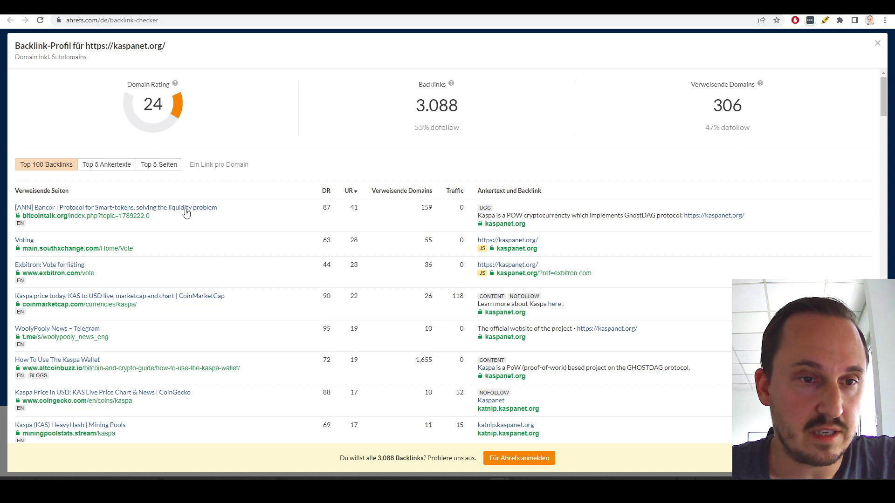
# Step: Examine the top backlinks in the Ahrefs profile of kaspanet.org for relevant links from reputable news sources
pyautogui.scroll(-1, 153, 207)
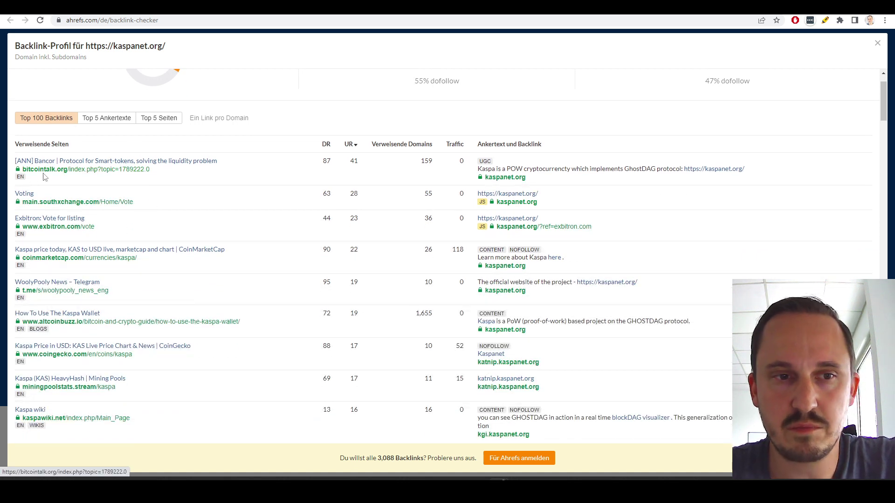
pyautogui.scroll(-3, 112, 237)
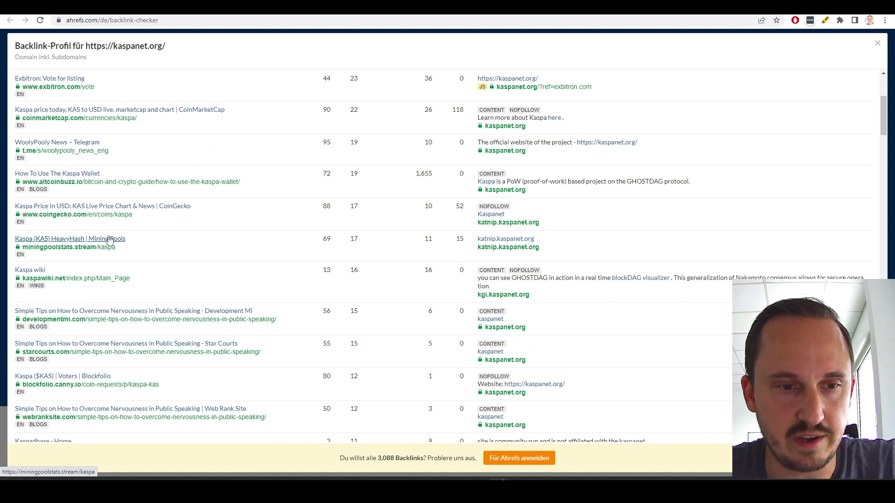
pyautogui.scroll(-4, 105, 245)
pyautogui.scroll(-2, 187, 262)
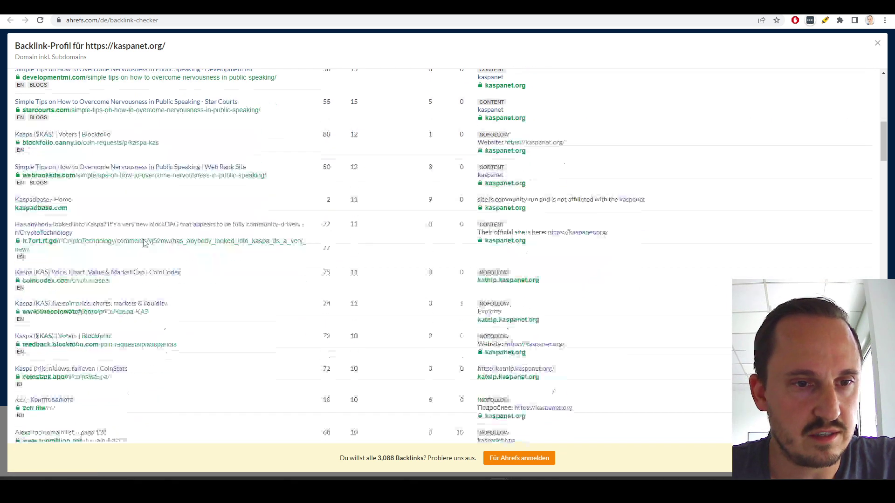
pyautogui.scroll(-2, 219, 304)
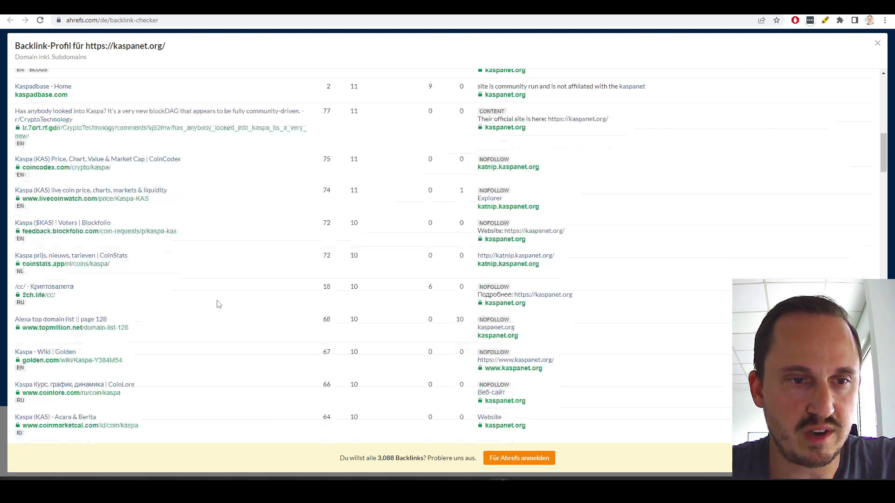
pyautogui.scroll(-2, 218, 303)
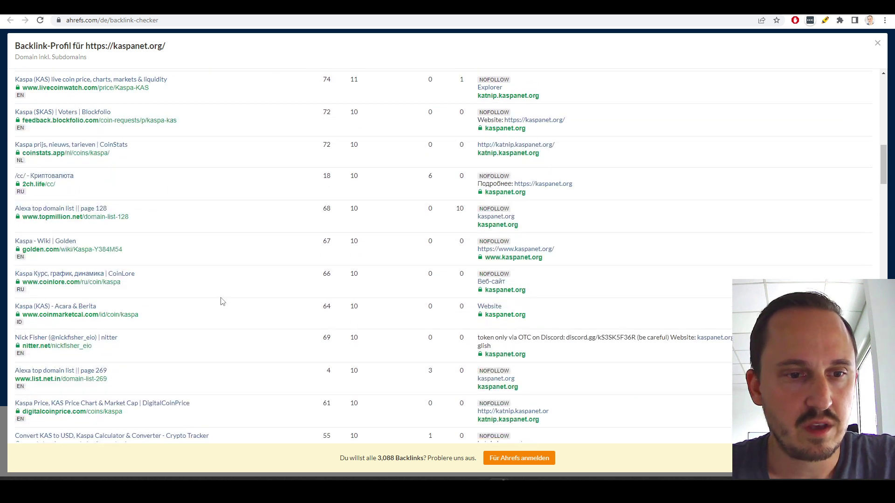
pyautogui.scroll(-2, 222, 302)
pyautogui.scroll(-3, 222, 302)
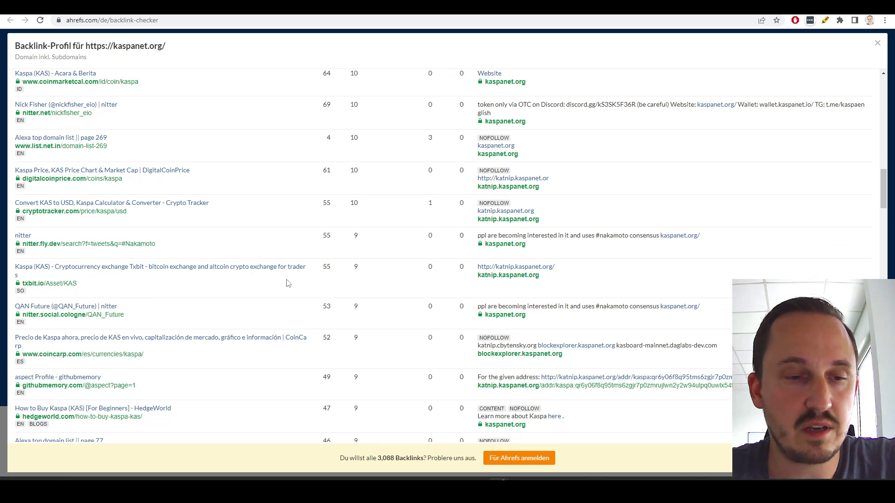
pyautogui.scroll(-7, 288, 284)
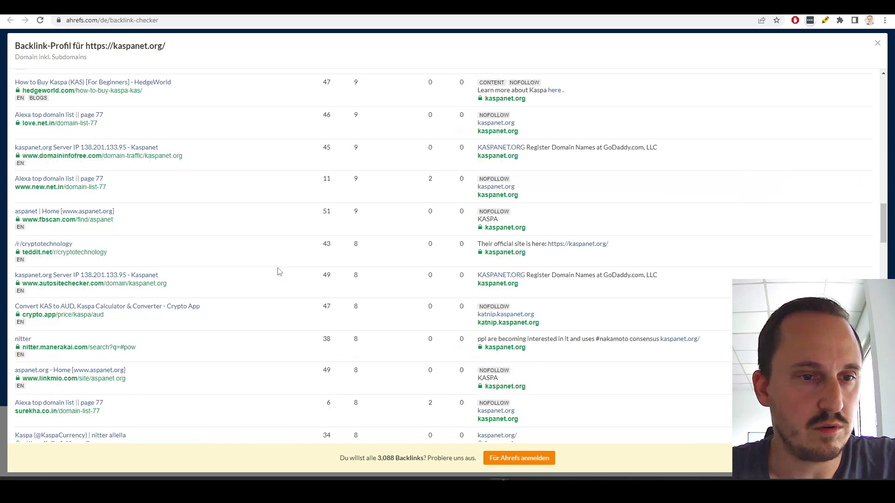
pyautogui.scroll(-5, 284, 285)
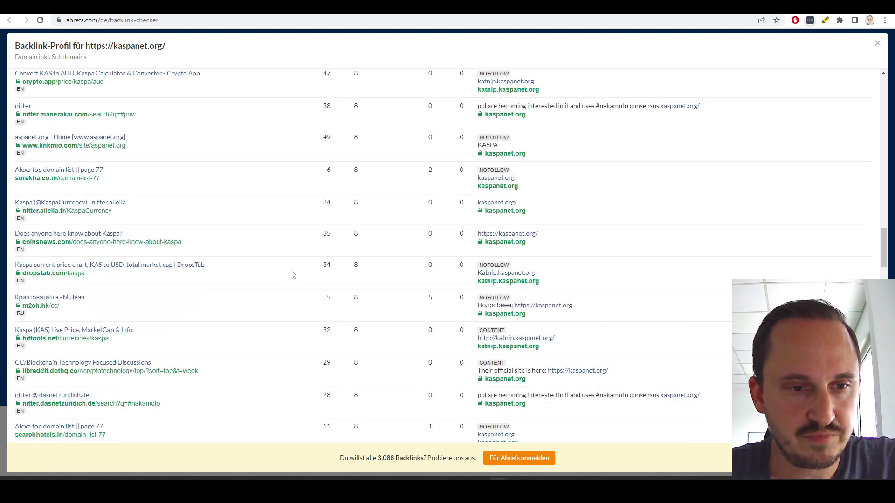
pyautogui.scroll(20, 290, 275)
pyautogui.scroll(1, 643, 230)
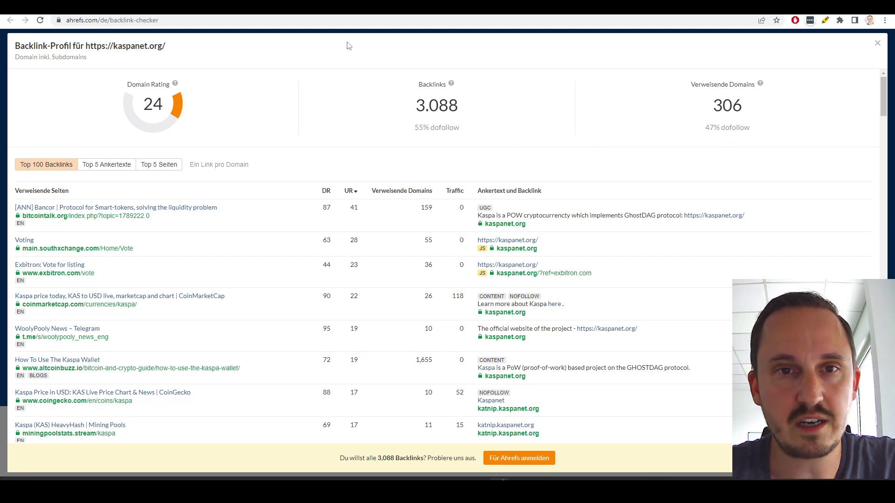
# Step: Back in Moonerradar, rate criterion 3 on news features Negativ with the note "Noch keine relevanten Newsfeatures oder Trustquellen vorhanden"
pyautogui.click(252, 7)
pyautogui.click(397, 283)
pyautogui.click(421, 335)
pyautogui.click(286, 286)
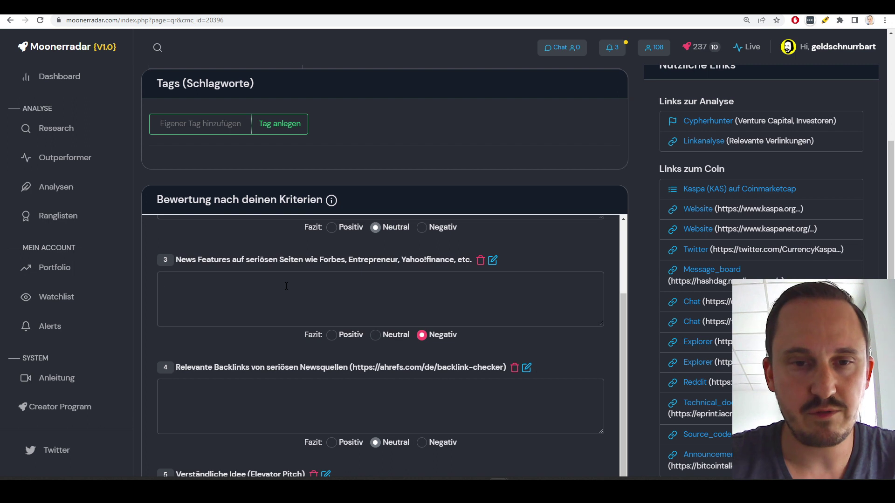
pyautogui.write('Noch')
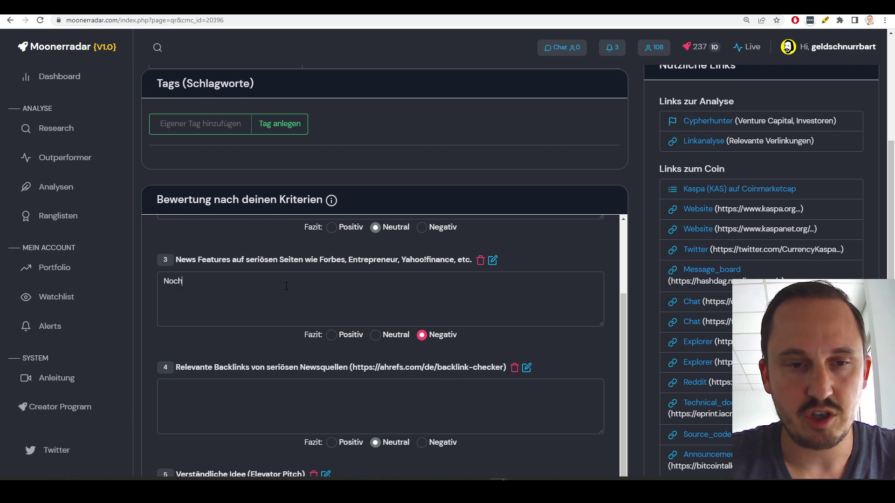
pyautogui.write(' keine relaevanten News')
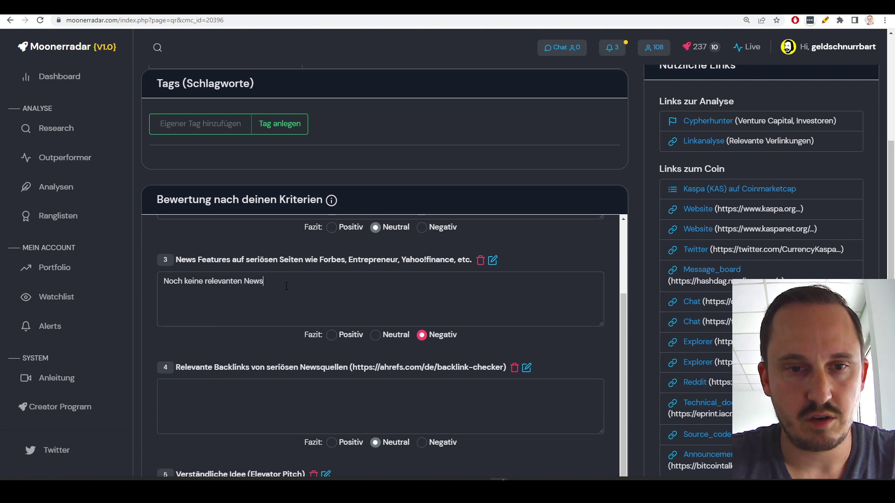
pyautogui.write('features oder Trustquellen vorhanden')
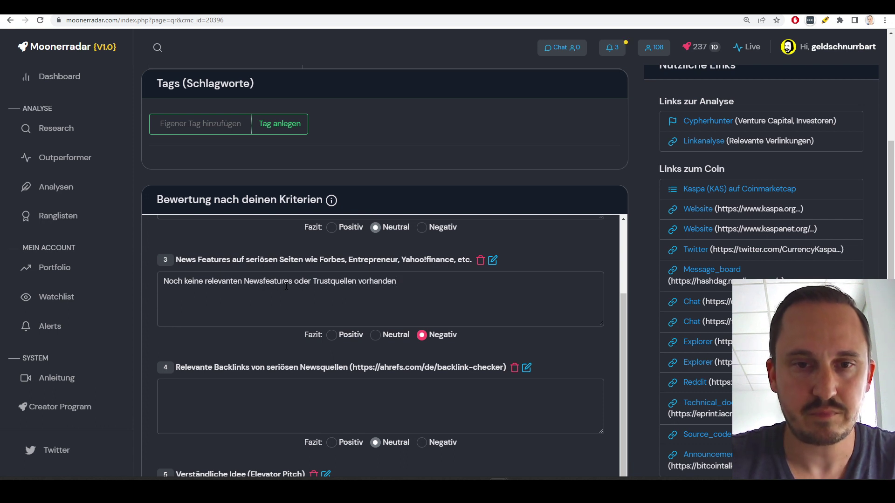
# Step: Rate criterion 4 on relevant backlinks Negativ with the note "Noch keine relevanten Links außer Börsenlinks vorhanden"
pyautogui.scroll(2, 590, 292)
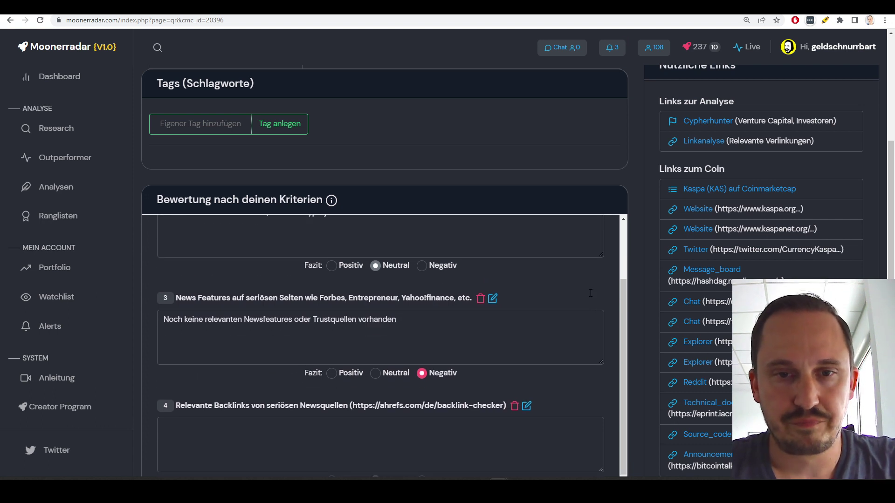
pyautogui.scroll(-3, 590, 292)
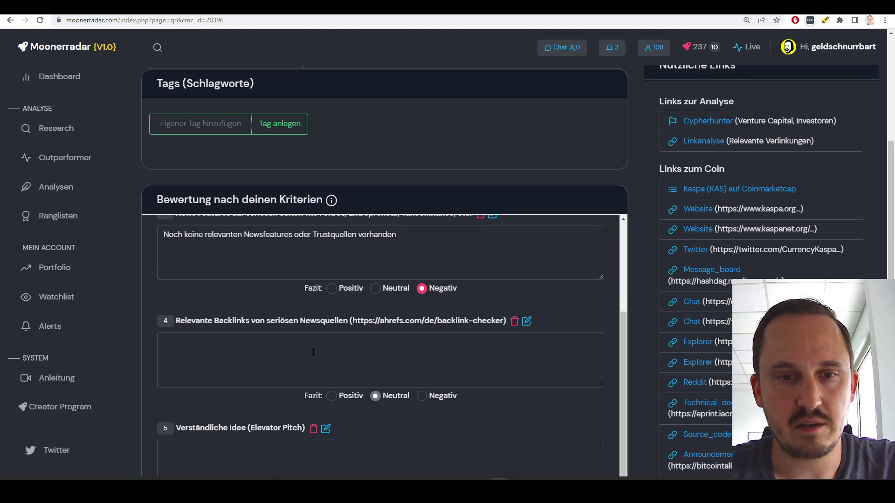
pyautogui.click(396, 236)
pyautogui.scroll(-1, 448, 315)
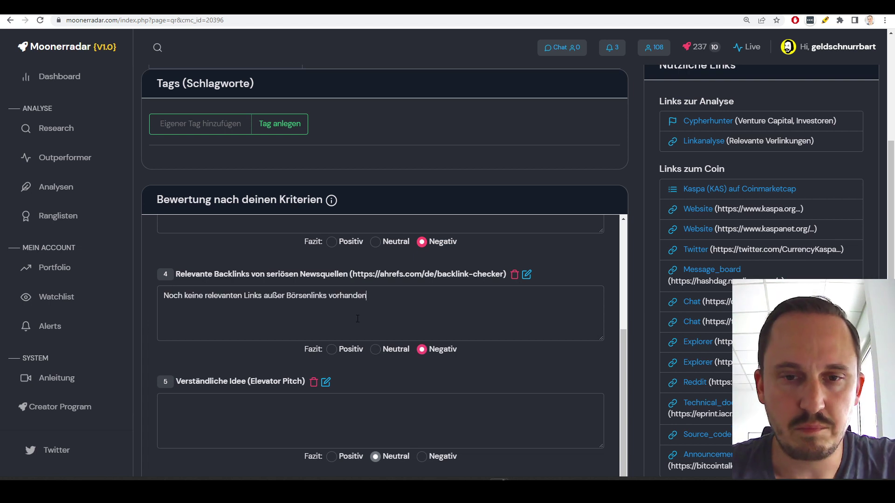
# Step: For criterion 5 on the understandable idea, switch to kaspanet.org and open the linked post giving a friendly overview of Kaspa's core ideas
pyautogui.scroll(-3, 580, 335)
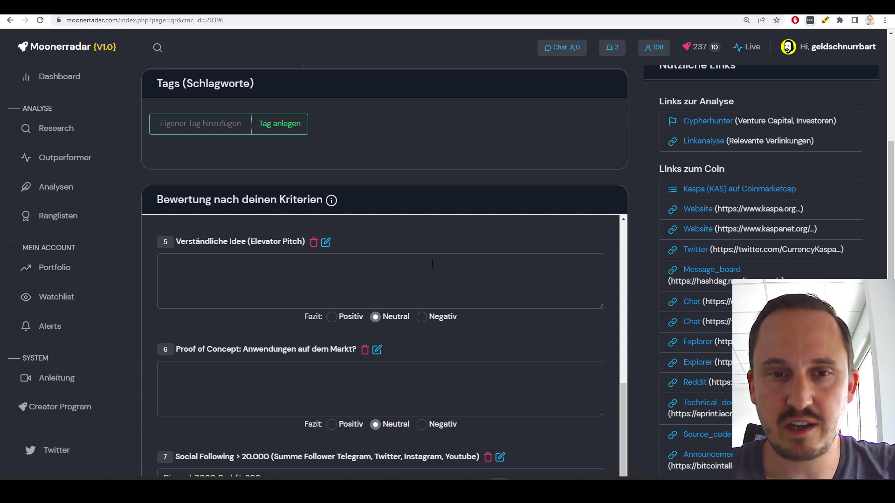
pyautogui.hotkey('ctrl', 'Tab')
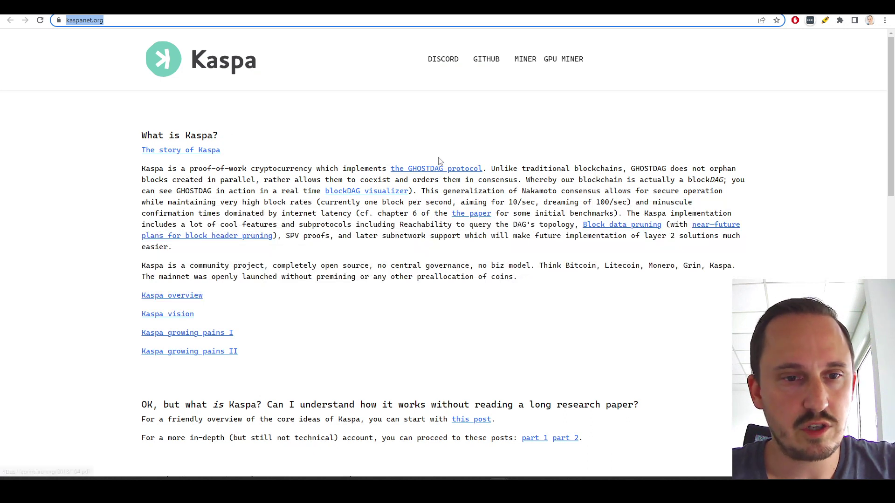
pyautogui.scroll(-4, 437, 158)
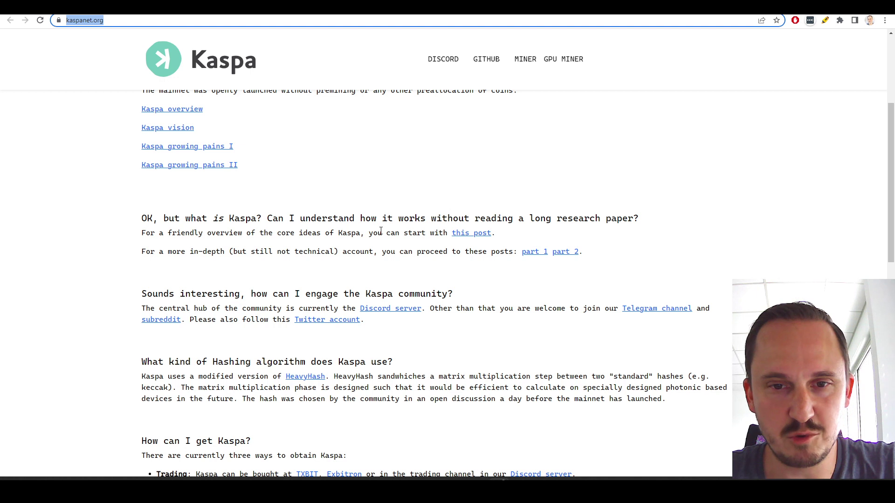
pyautogui.click(464, 238)
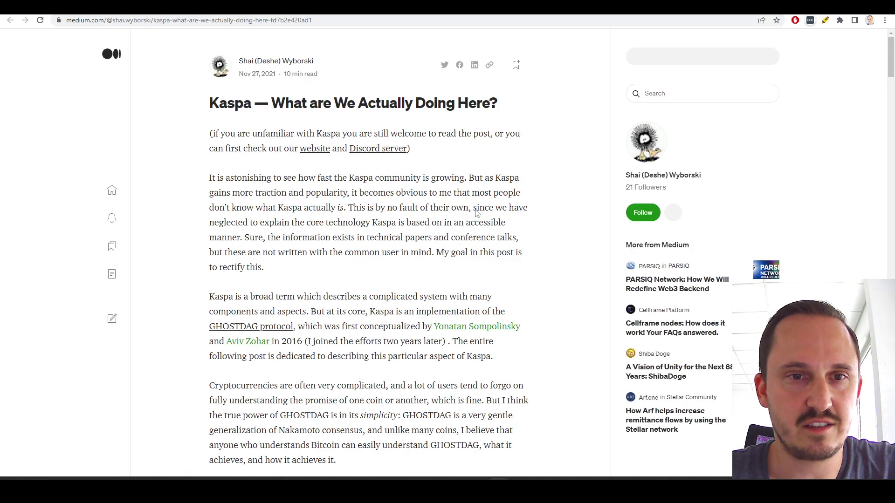
# Step: Try the browser's translation on the Medium article and enter the "Kaspa is an instant confirmation transaction sequencing layer" text in DeepL for German translation
pyautogui.rightClick(591, 187)
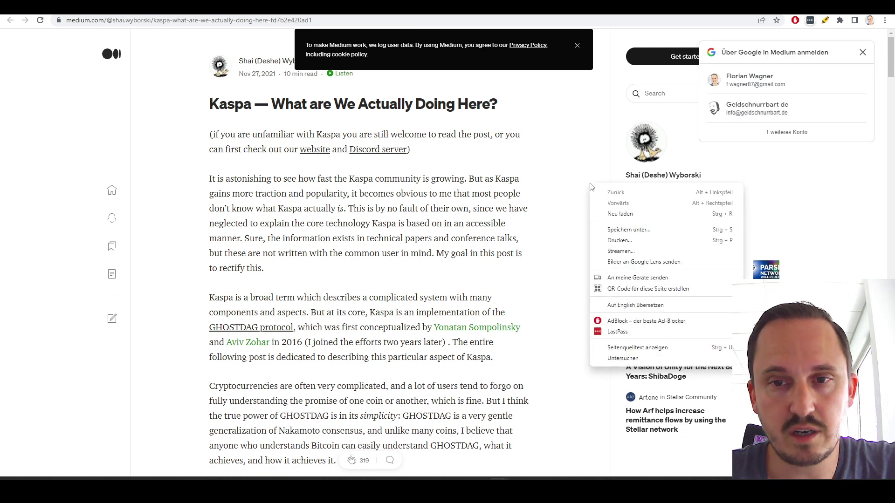
pyautogui.click(648, 305)
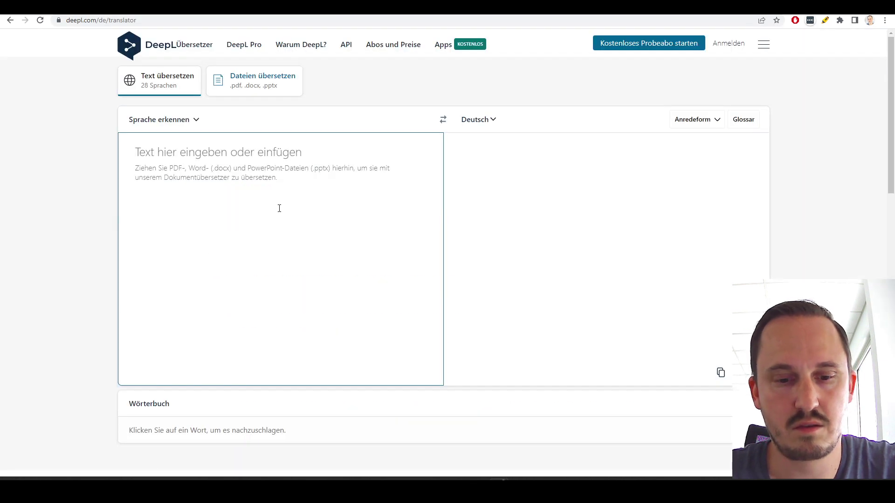
pyautogui.write('Kaspa is an instant confirmation transaction sequencing layer. Transactions sent to miners can be included immediately in the ledger, which is structured as a blockDAG, to support asynchronous state updates. Kaspa is based on the PHANTOM protocol, a scalable generalization of Nakamoto Consensus. Its design is faithful to the principles Satoshi embedded into Bitcoin -- proof-of-work mining, UTXO-formed isolated state, deflationary monetary policy, no premine, no central governance. Kaspa is unique in its ability to support high block rates while maintaining the level of security offered by proof-of-work environments. Kaspa’s current testnet operates with 1 block per second. Down the road, core developers and researchers will work on stretching the capability to the limits—think 10 or even 100 blocks per second (enabling a miner of 1% of the hashrate to mine on average 1 block every second!).')
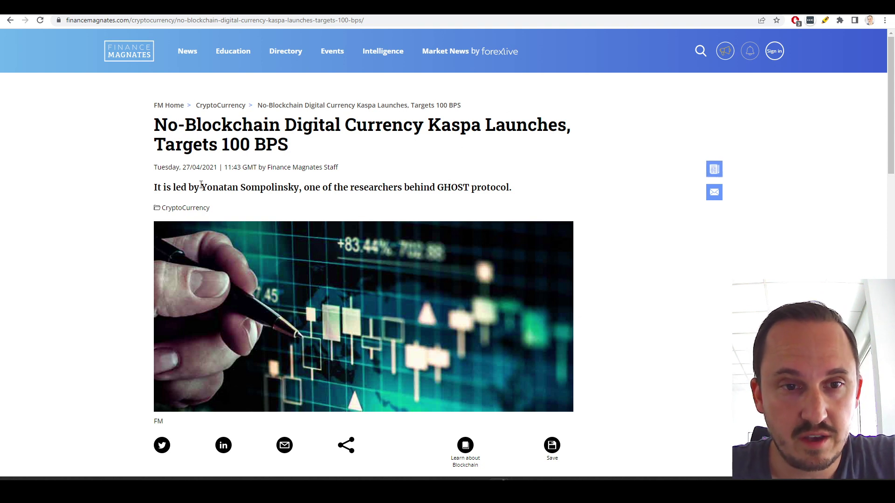
# Step: Highlight the project leader's name in the Finance Magnates article on Kaspa's launch and read the company info on DAGlabs' LinkedIn page
pyautogui.moveTo(202, 186); pyautogui.dragTo(299, 187)
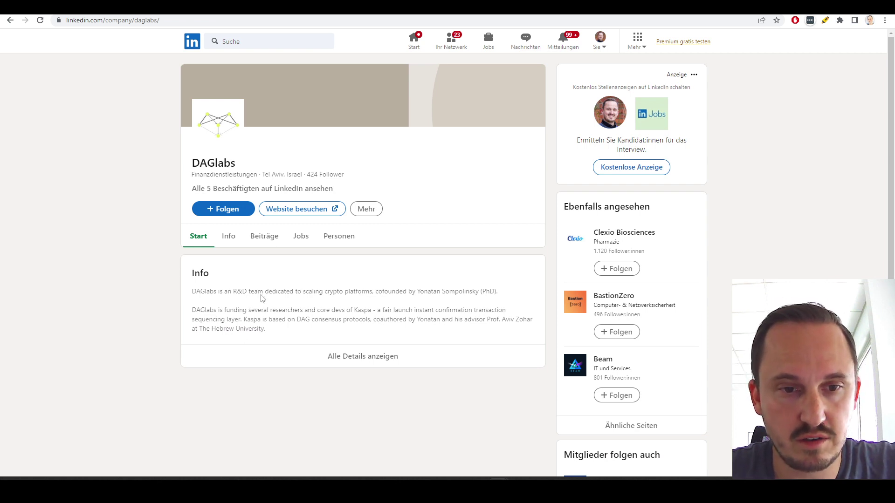
pyautogui.scroll(-1, 240, 313)
pyautogui.scroll(1, 237, 279)
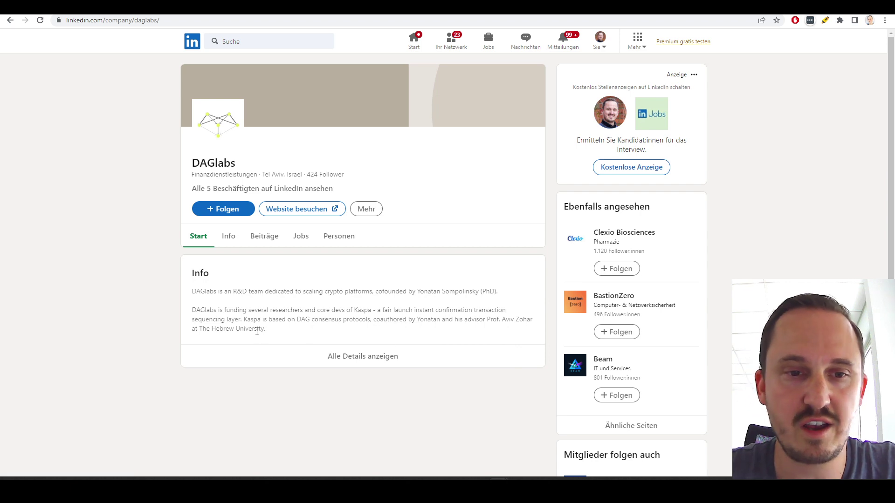
# Step: Preview the profiles of both GHOSTDAG originators in the Medium article, view the PHANTOM GHOSTDAG paper and return to the article
pyautogui.hotkey('ctrl', 'Tab')
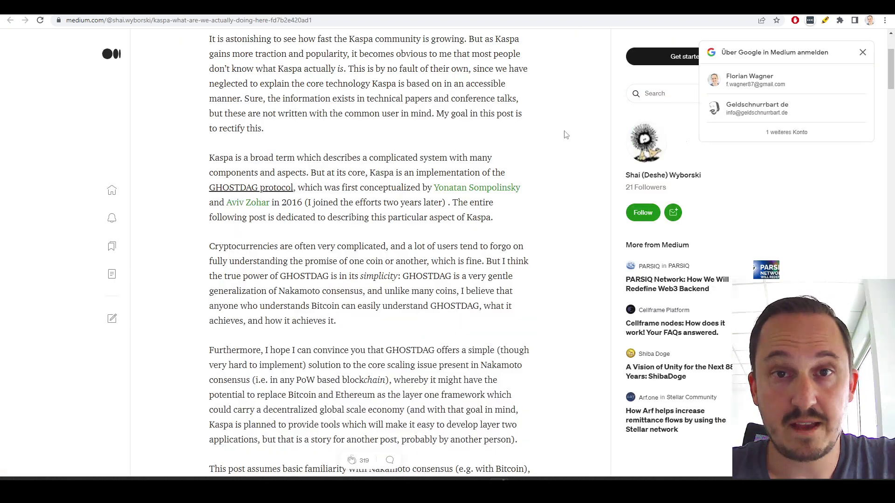
pyautogui.moveTo(452, 191)
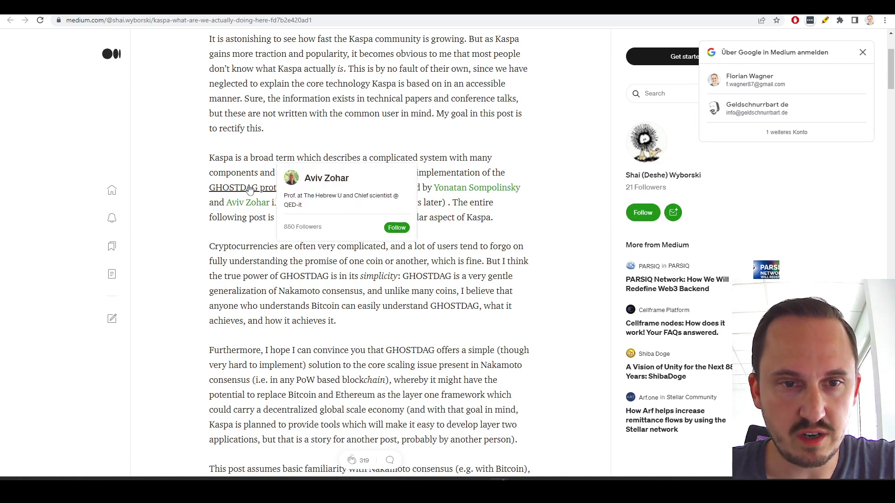
pyautogui.moveTo(259, 202)
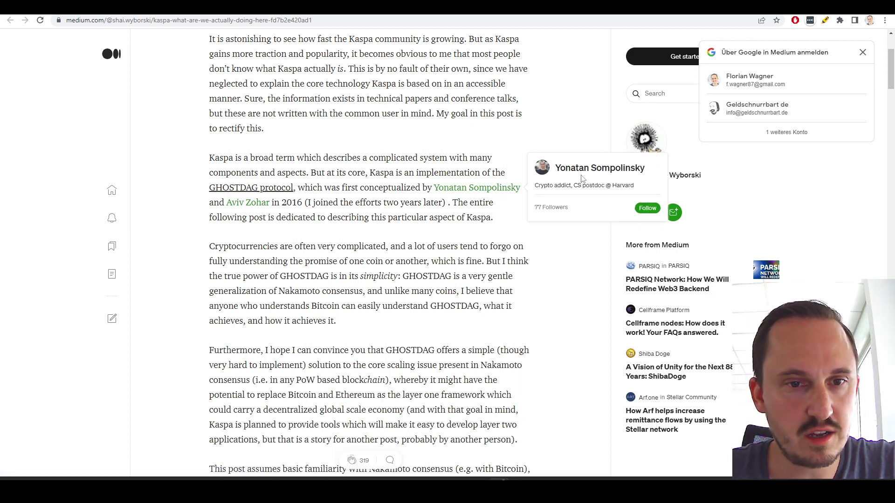
pyautogui.moveTo(233, 208)
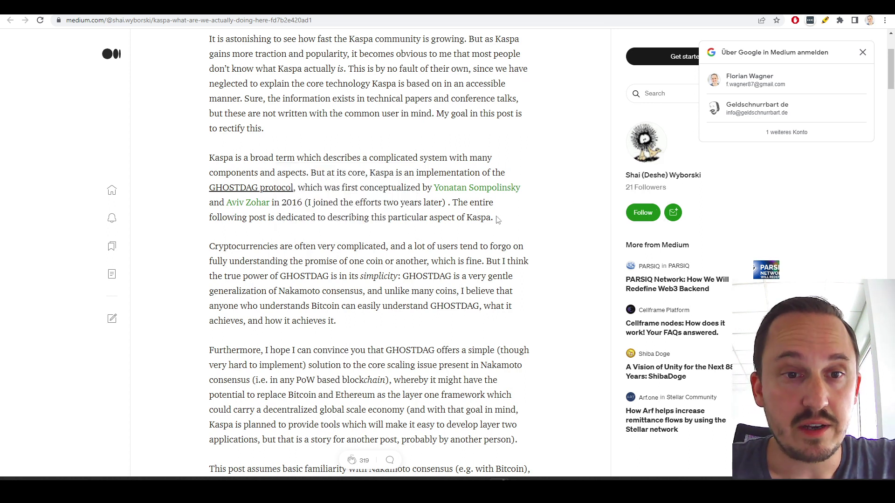
pyautogui.hotkey('ctrl', 'Tab')
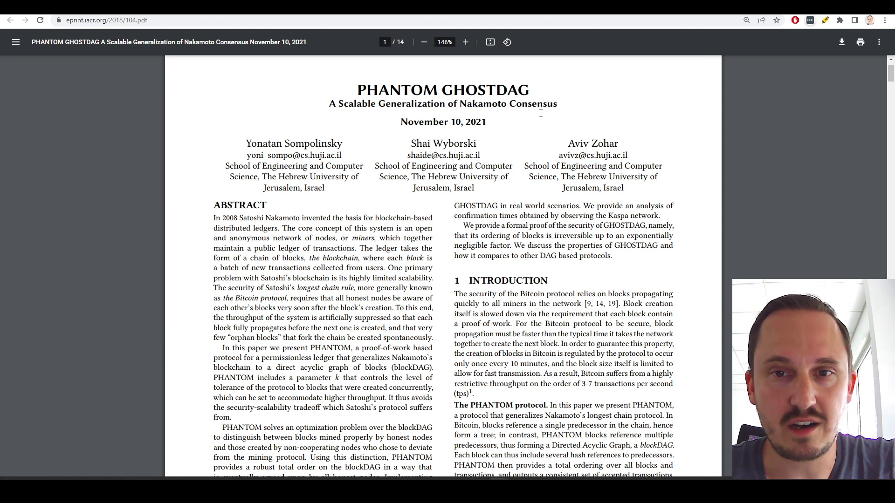
pyautogui.hotkey('ctrl', 'Tab')
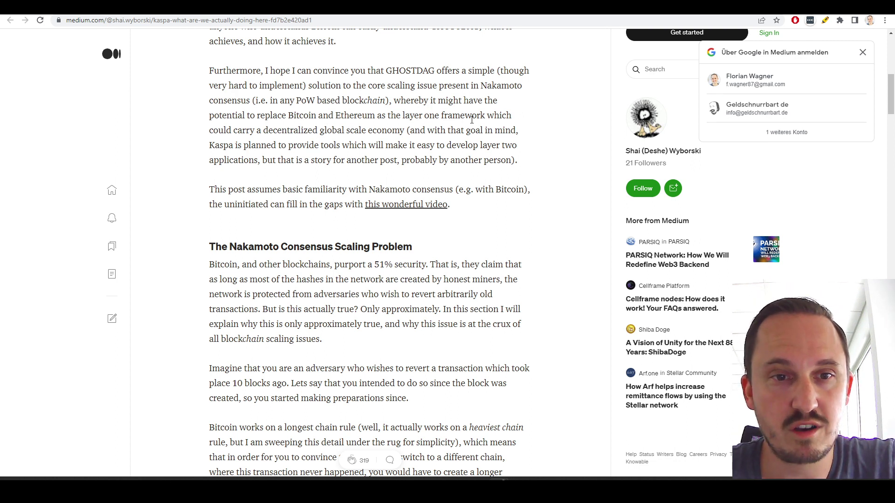
# Step: Read the Medium article's explanation of the Nakamoto consensus scaling problem and open the Wikipedia article on directed acyclic graphs
pyautogui.scroll(-10, 530, 308)
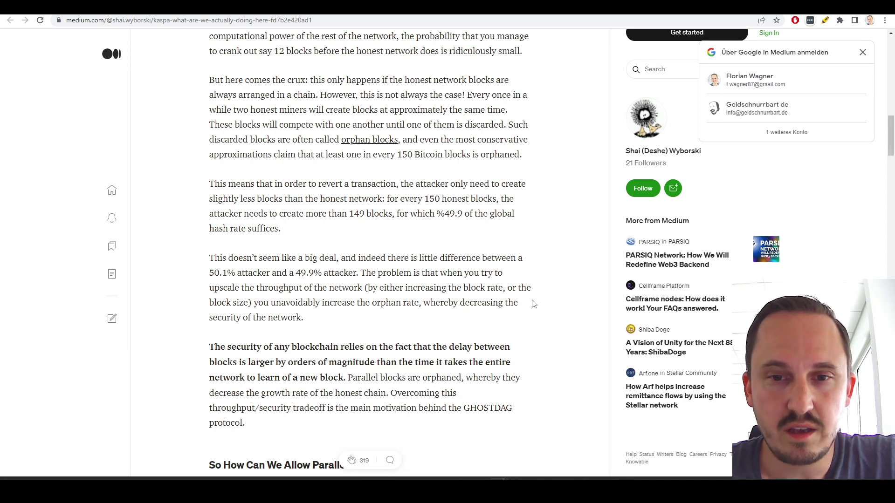
pyautogui.scroll(-1, 533, 261)
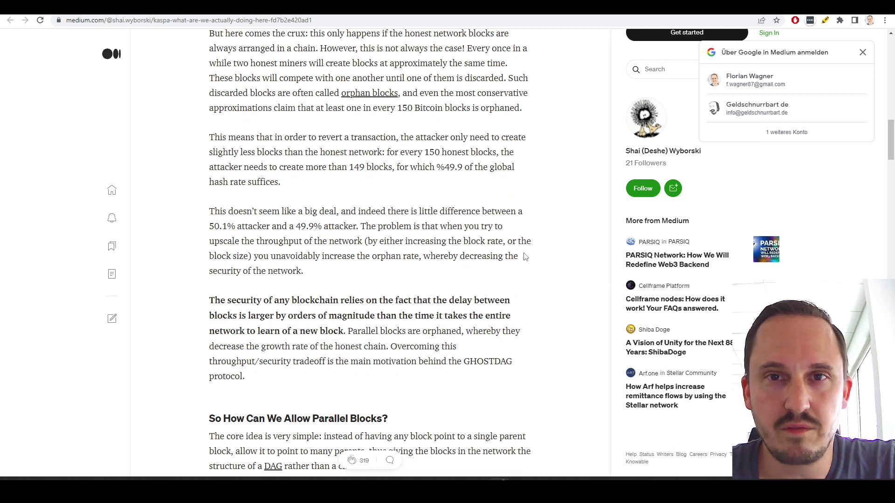
pyautogui.scroll(1, 526, 257)
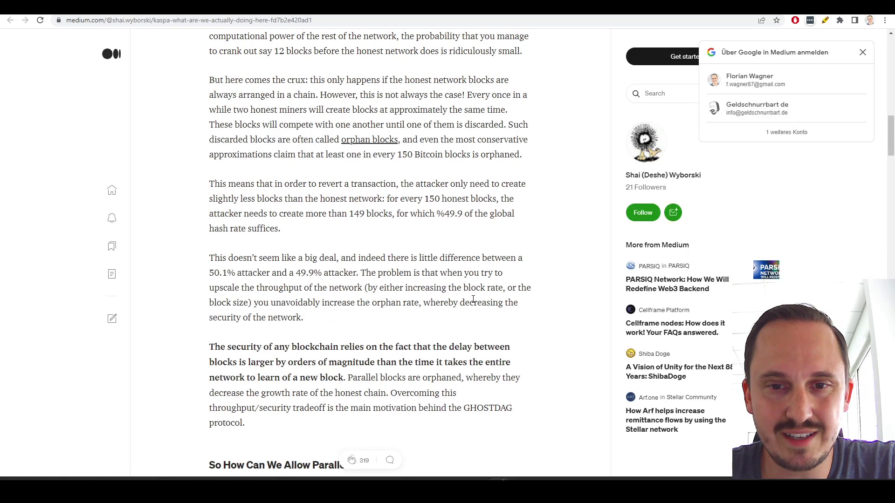
pyautogui.scroll(-1, 473, 299)
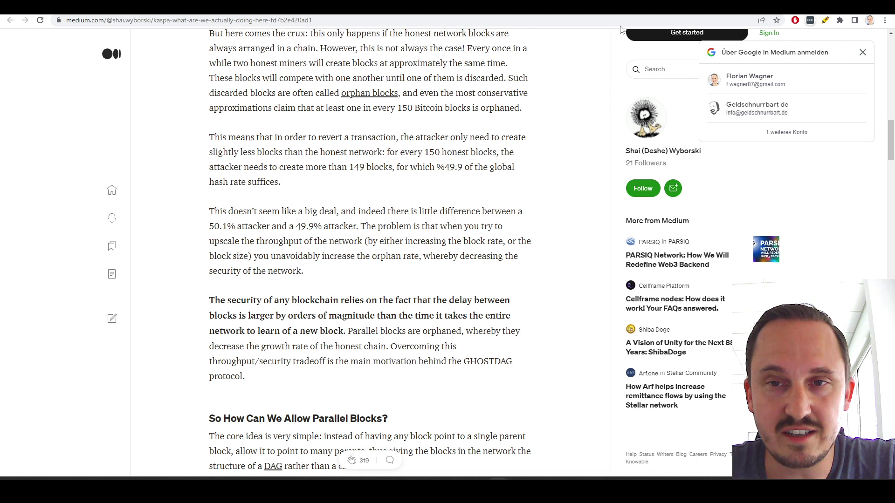
pyautogui.hotkey('ctrl', 'Tab')
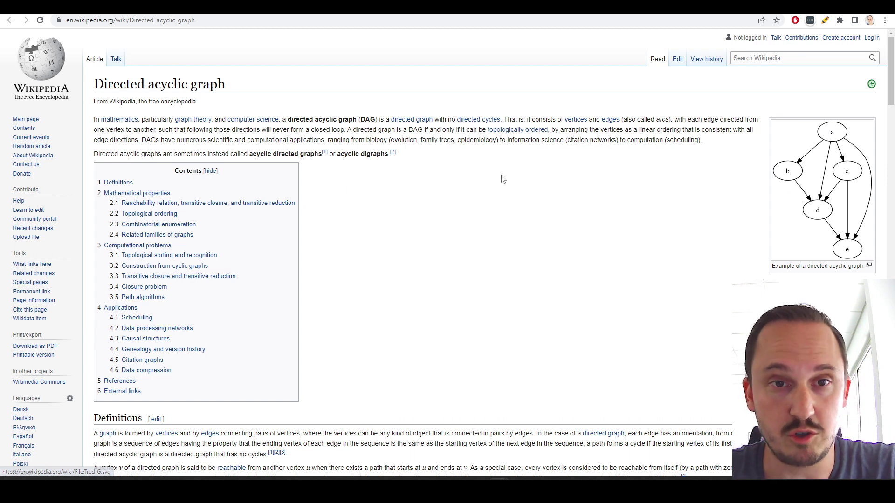
# Step: Return to the Kaspa analysis in Moonerradar and add the custom tag "PoW"
pyautogui.hotkey('ctrl', 'Tab')
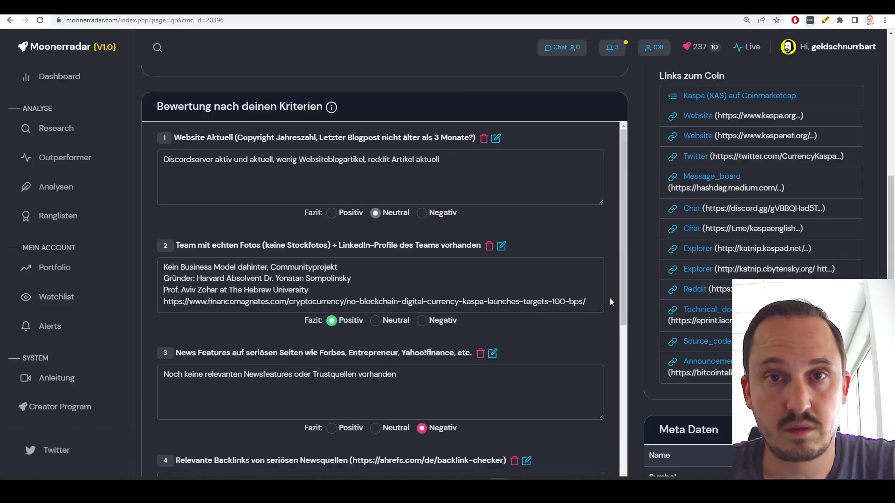
pyautogui.scroll(3, 609, 298)
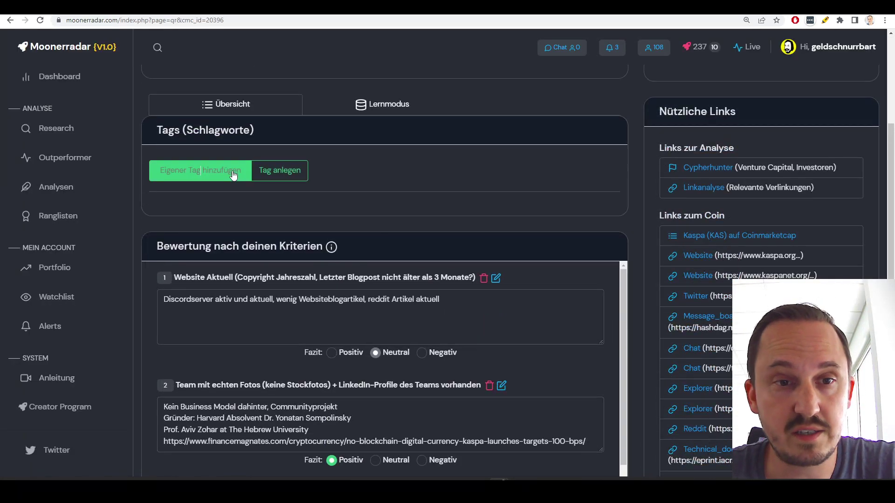
pyautogui.click(234, 175)
pyautogui.write('Kaspa')
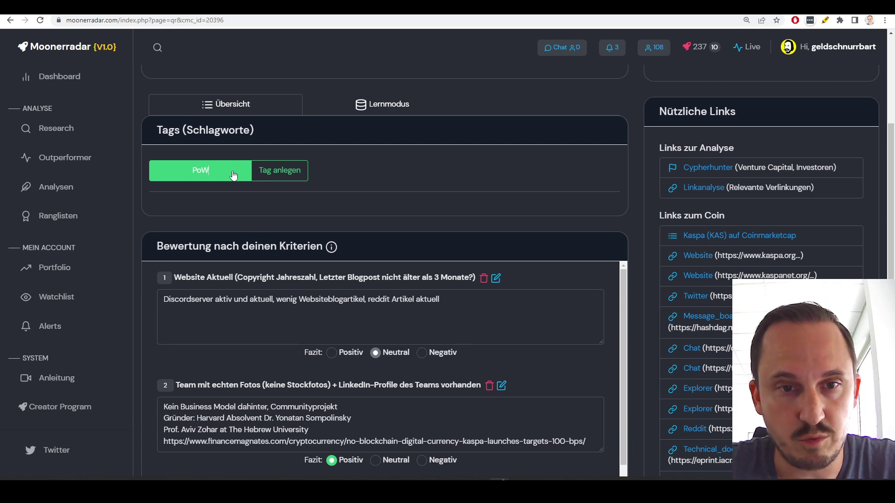
pyautogui.press('Return')
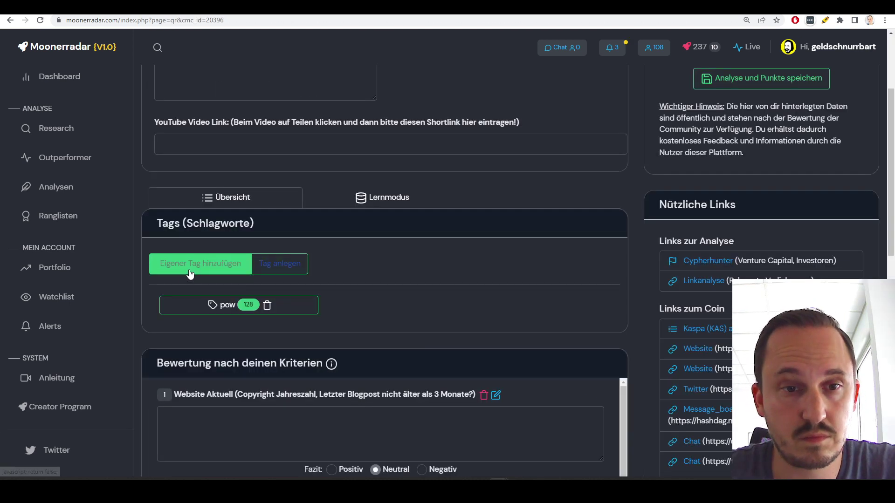
# Step: Add a custom tag reading "nakamoto censensus" to the Kaspa analysis
pyautogui.click(190, 273)
pyautogui.write('na')
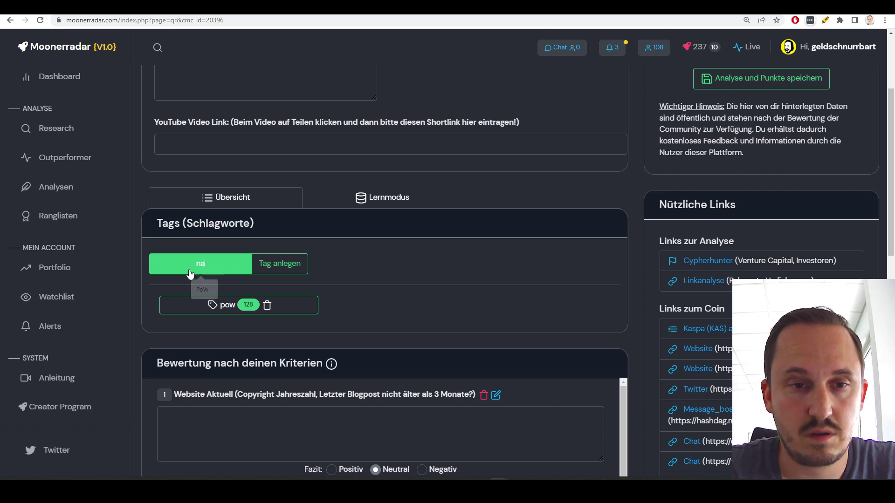
pyautogui.write('kamoto censunsus')
pyautogui.press('BackSpace')
pyautogui.press('BackSpace')
pyautogui.press('BackSpace')
pyautogui.press('BackSpace')
pyautogui.press('BackSpace')
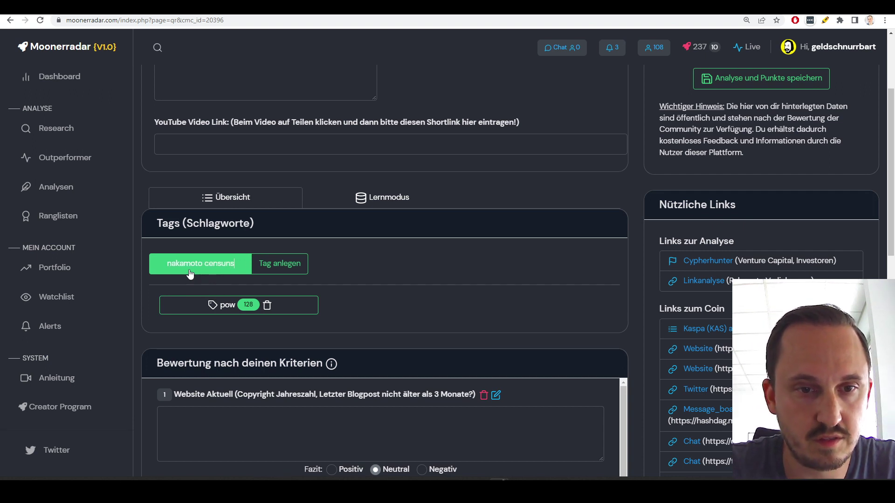
pyautogui.write('ensus')
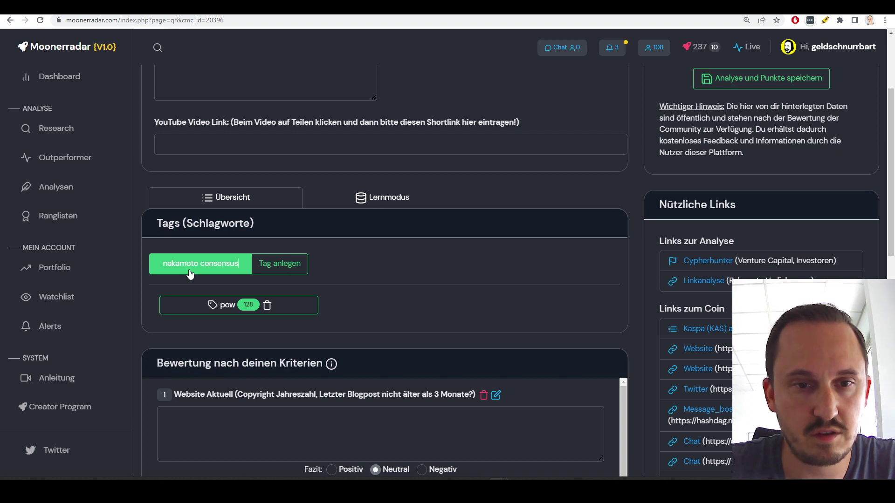
pyautogui.click(280, 264)
# Step: Add the two custom tags "skalierung" and "dag" to the Kaspa analysis
pyautogui.click(220, 272)
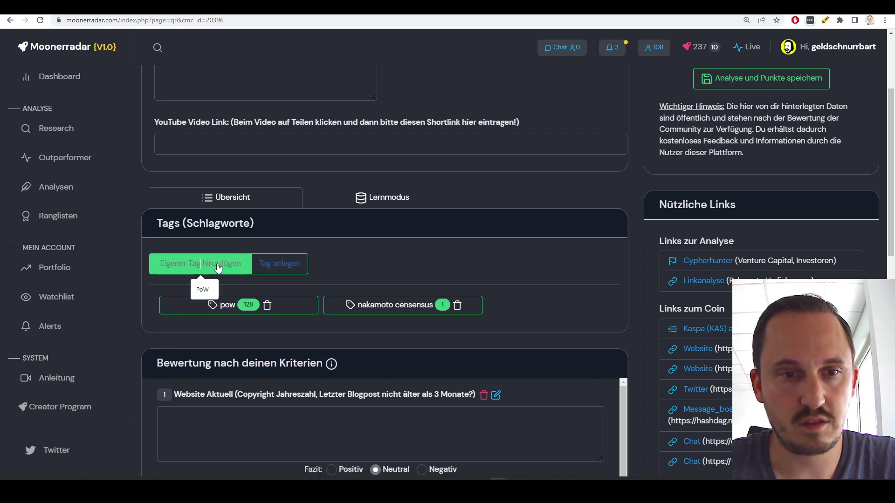
pyautogui.write('skalierung')
pyautogui.click(339, 291)
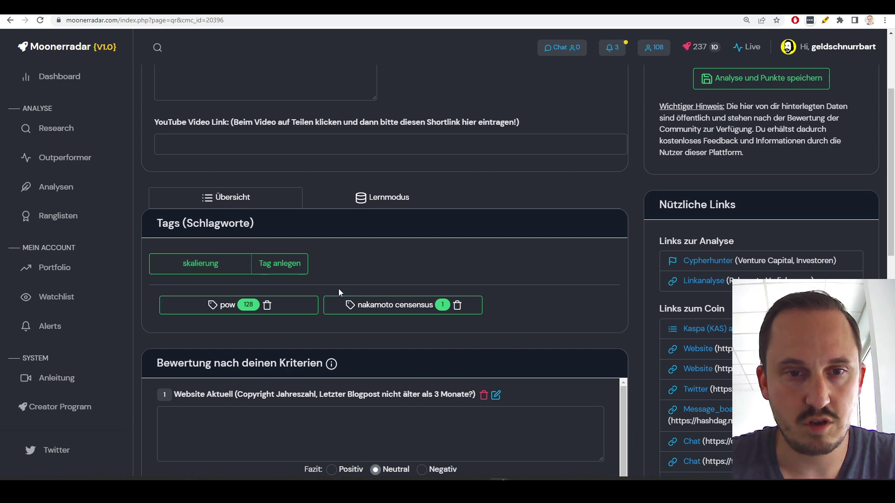
pyautogui.click(280, 264)
pyautogui.click(228, 271)
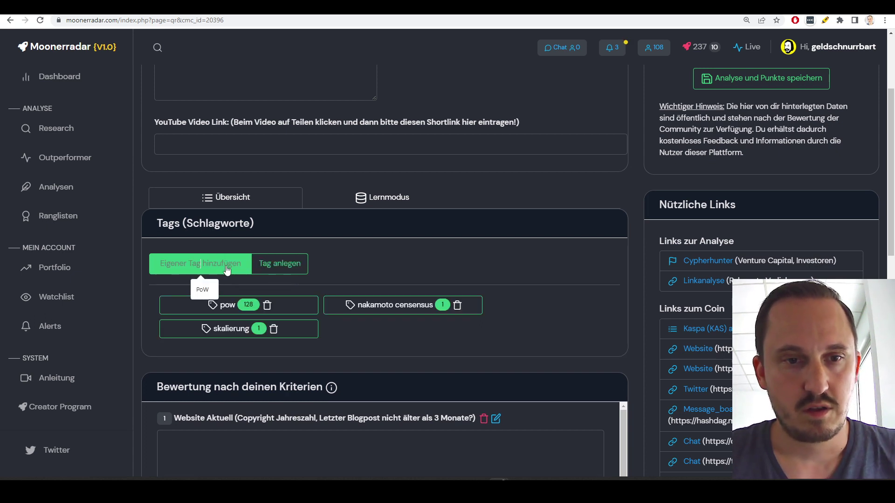
pyautogui.write('g')
pyautogui.press('BackSpace')
pyautogui.write('dag')
pyautogui.click(278, 271)
# Step: Add the custom tag "GHOST Protocol" to the Kaspa analysis
pyautogui.click(200, 272)
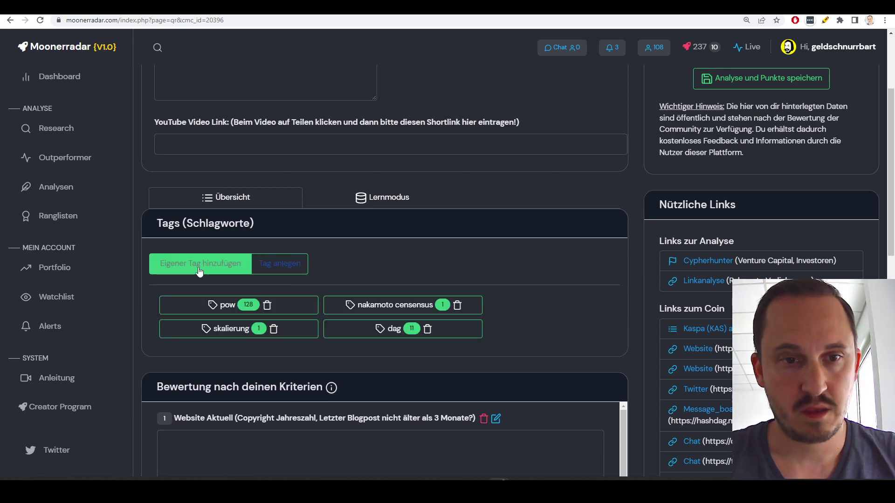
pyautogui.write('GH')
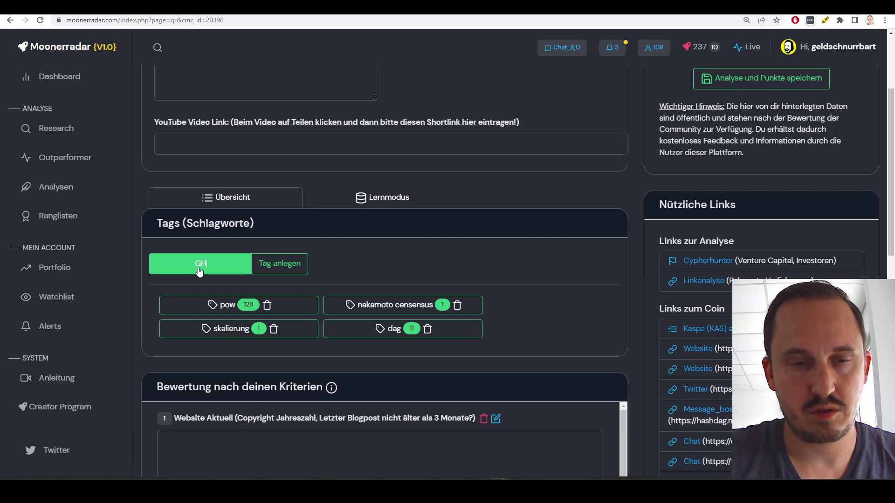
pyautogui.write('OST Protocol')
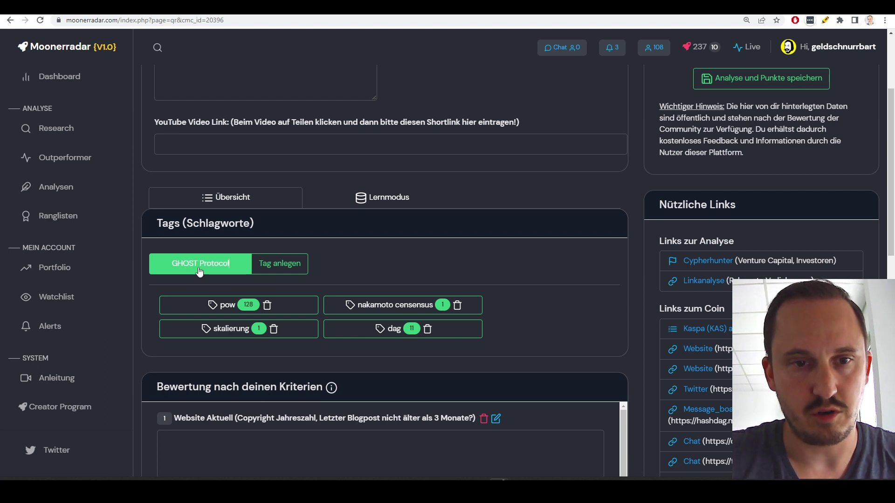
pyautogui.click(280, 263)
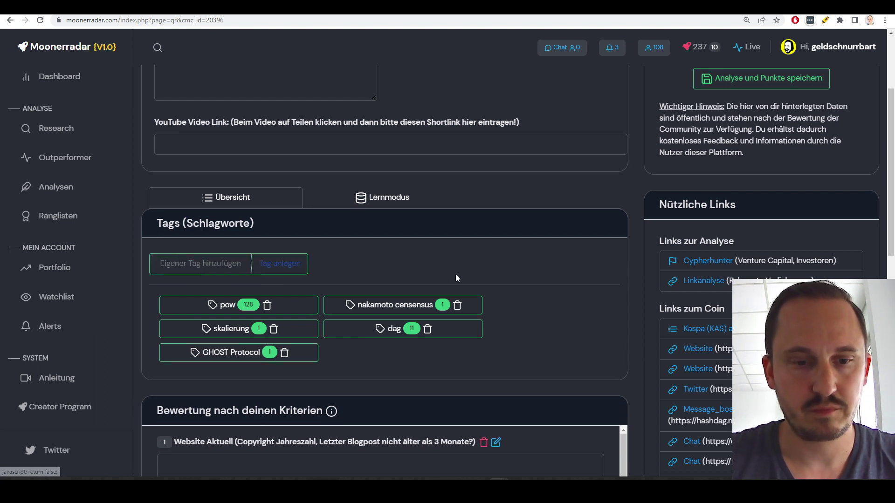
# Step: Read through the elevator pitch text of criterion 5 and rate criterion 6, Proof of Concept, as Negativ
pyautogui.scroll(-10, 614, 234)
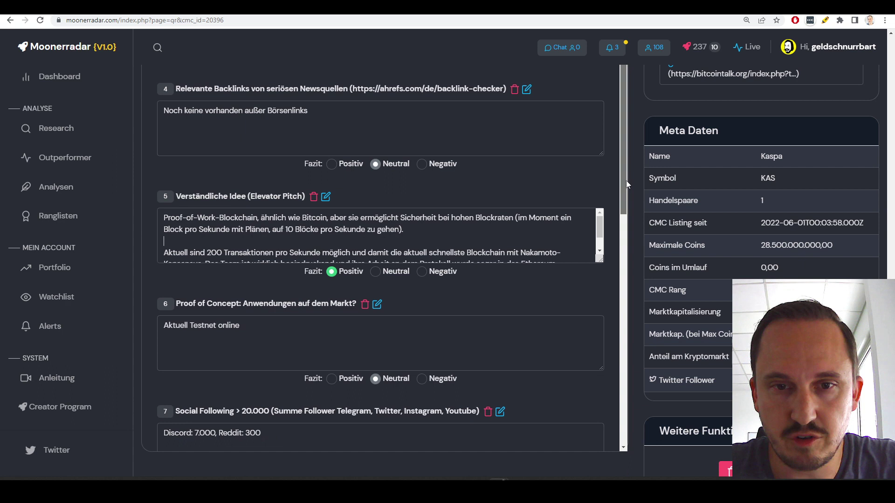
pyautogui.scroll(-1, 625, 180)
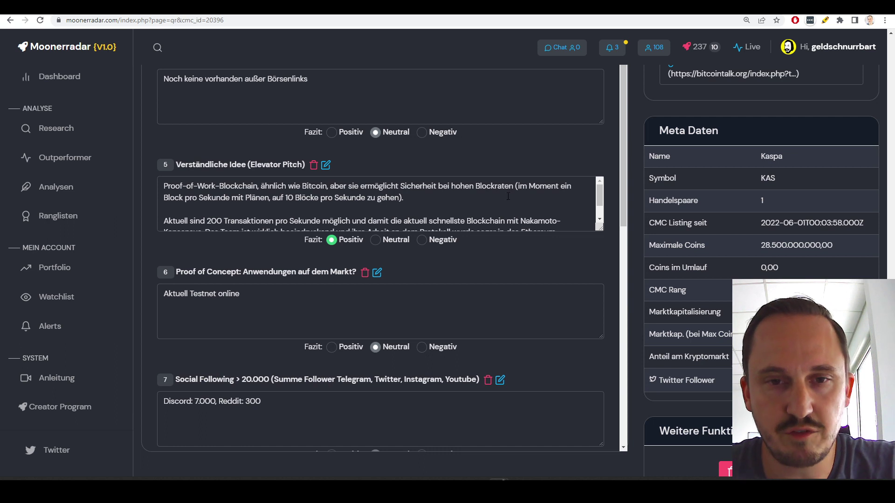
pyautogui.click(586, 205)
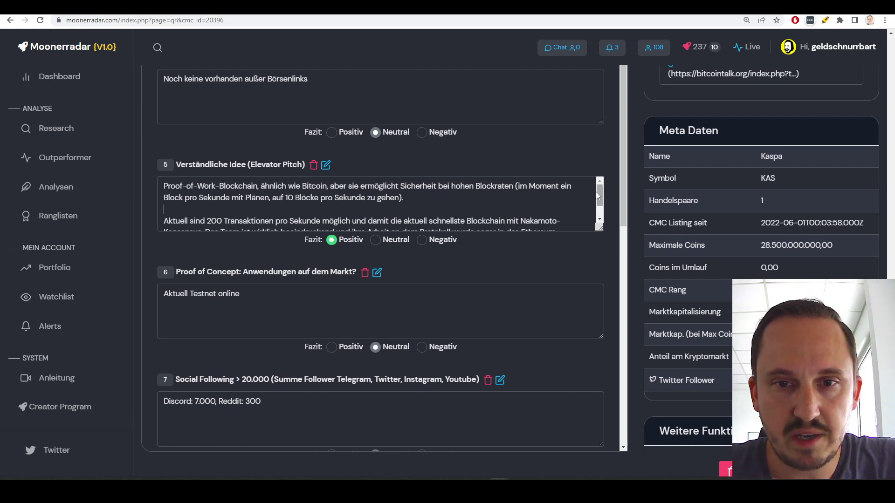
pyautogui.moveTo(598, 199); pyautogui.dragTo(550, 219)
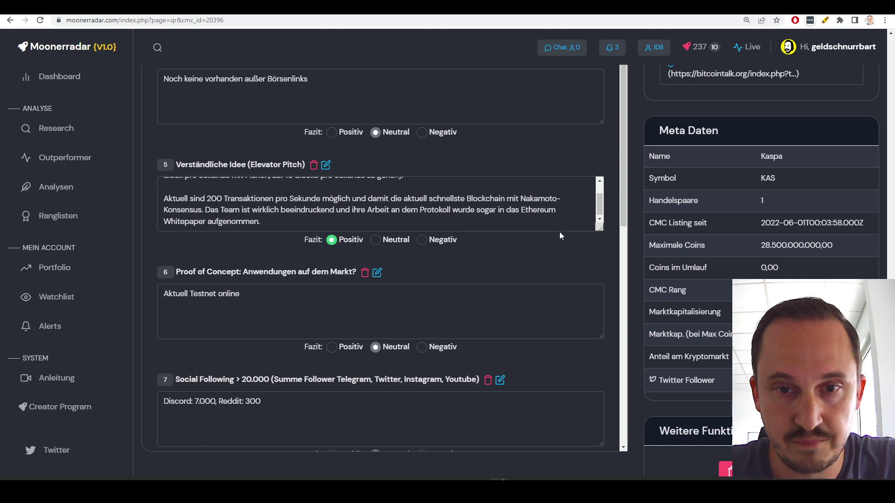
pyautogui.scroll(-1, 606, 254)
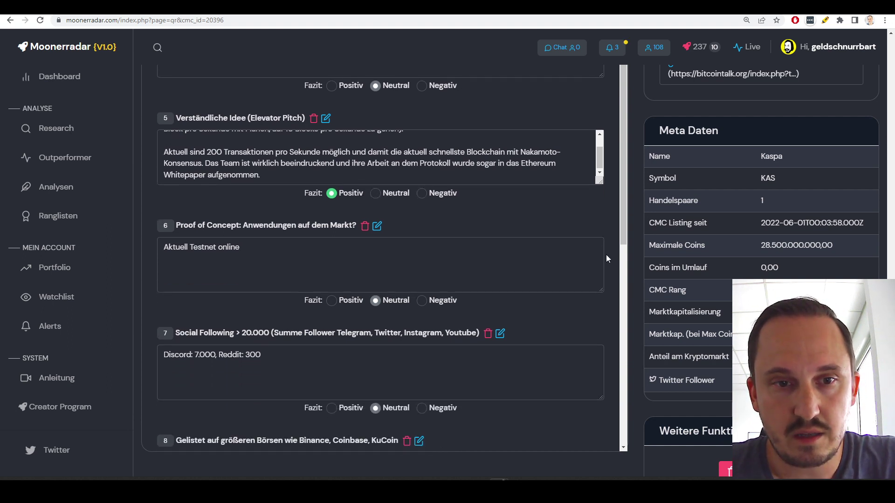
pyautogui.scroll(-1, 600, 217)
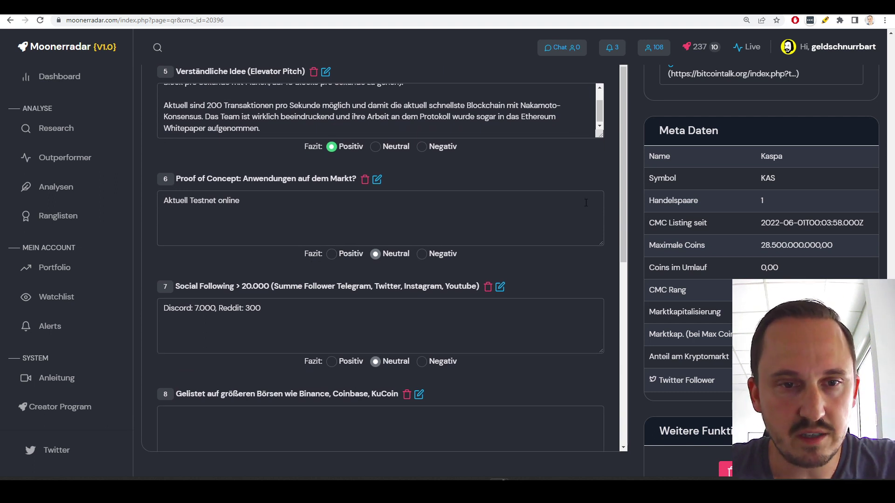
pyautogui.click(261, 205)
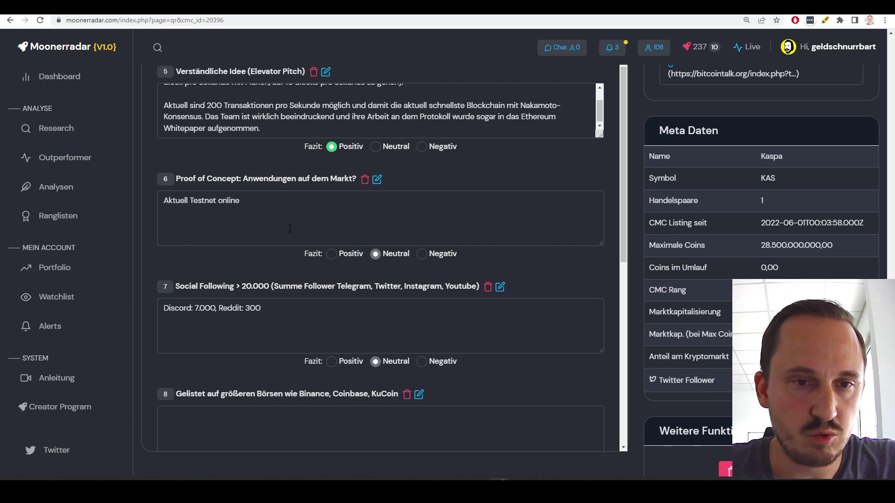
pyautogui.click(422, 254)
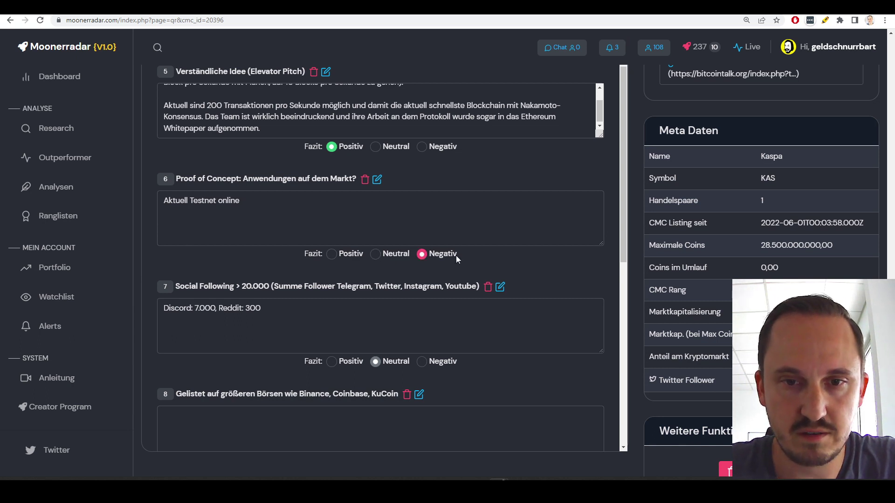
# Step: Rate criterion 3 on news features as Neutral and check the following criteria down to the roadmap
pyautogui.scroll(7, 434, 250)
pyautogui.click(376, 250)
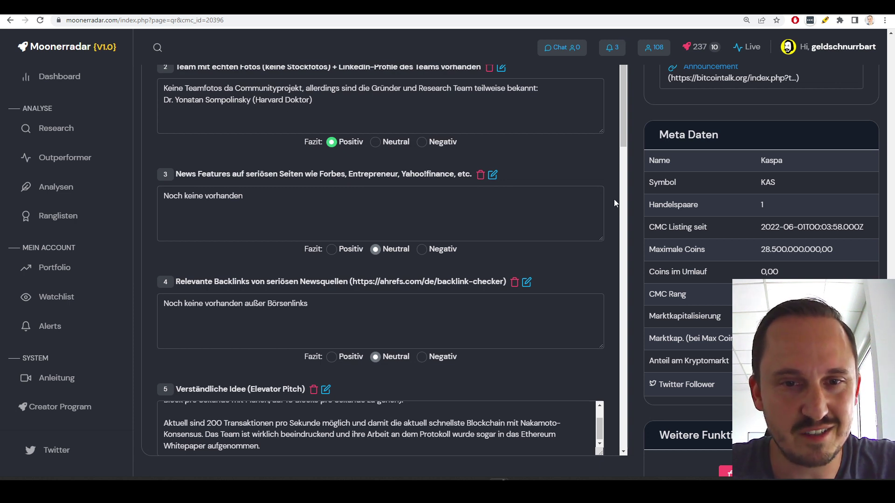
pyautogui.scroll(-2, 614, 203)
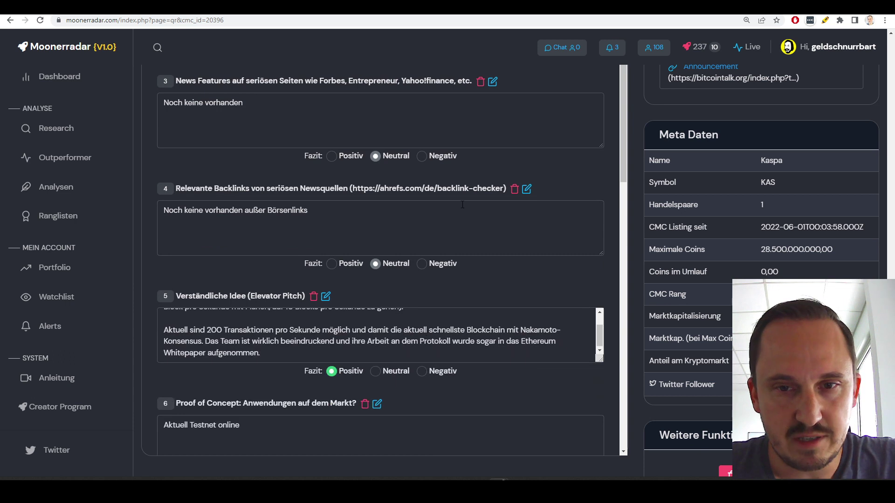
pyautogui.scroll(-3, 600, 198)
pyautogui.scroll(-5, 604, 196)
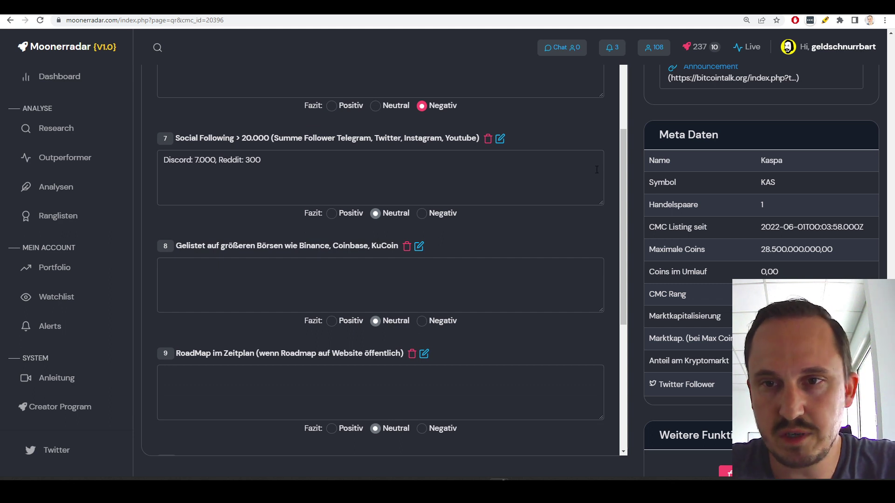
# Step: Review the Kaspa summary, tags, meta data and the criteria on social following, exchange listings and roadmap
pyautogui.scroll(15, 690, 187)
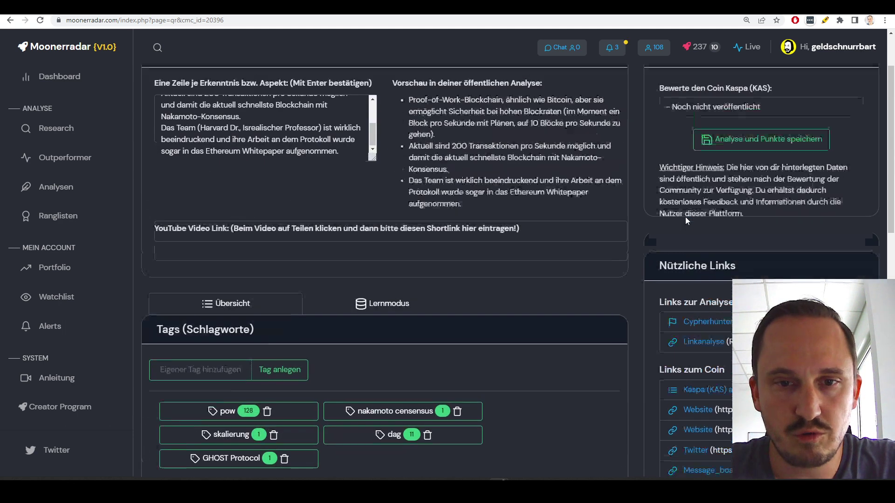
pyautogui.scroll(-7, 685, 217)
pyautogui.scroll(9, 688, 218)
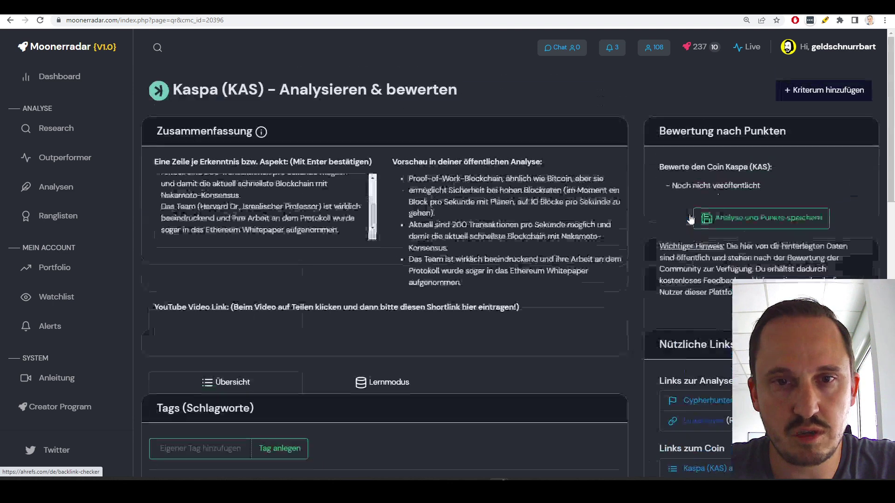
pyautogui.scroll(-18, 683, 223)
pyautogui.scroll(6, 683, 222)
pyautogui.scroll(-6, 683, 222)
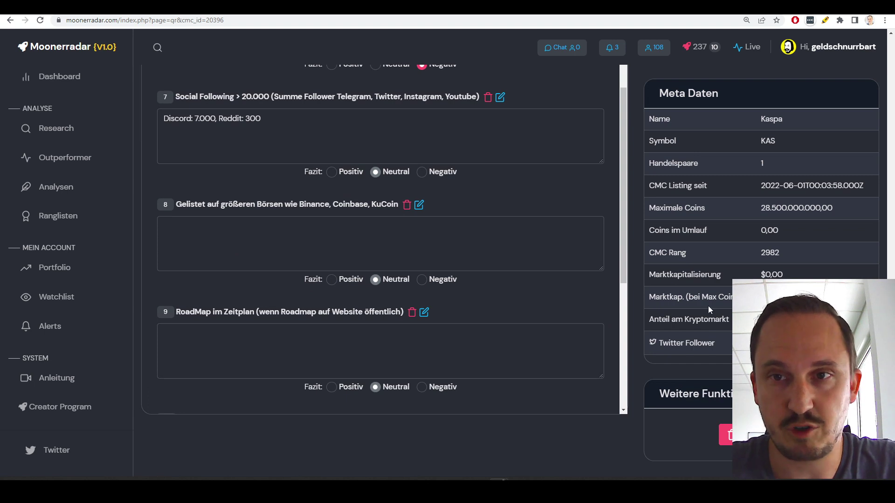
pyautogui.scroll(2, 631, 265)
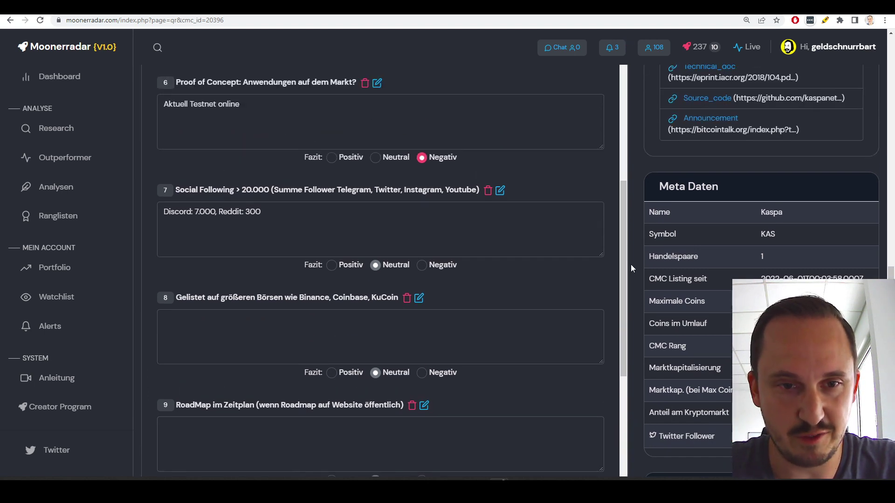
pyautogui.scroll(-2, 631, 264)
pyautogui.scroll(3, 627, 270)
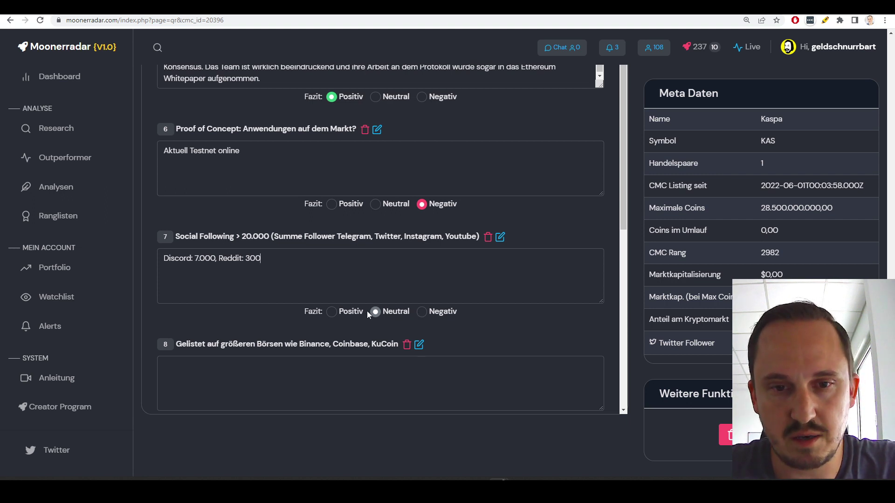
# Step: Rate criterion 7, Social Following, as Negativ and add the line "Community sehr klein, hautpsächlich Wissenschafter und early Adopters"
pyautogui.click(422, 311)
pyautogui.click(386, 265)
pyautogui.press('Return')
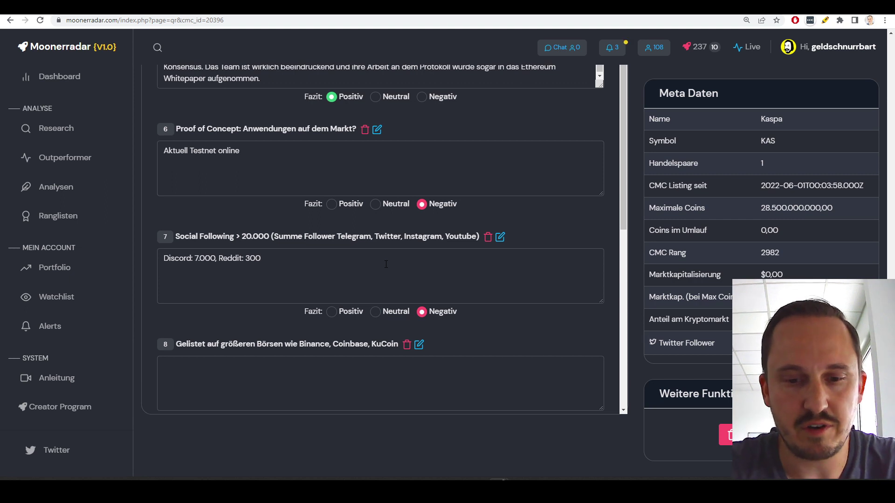
pyautogui.write('Communit')
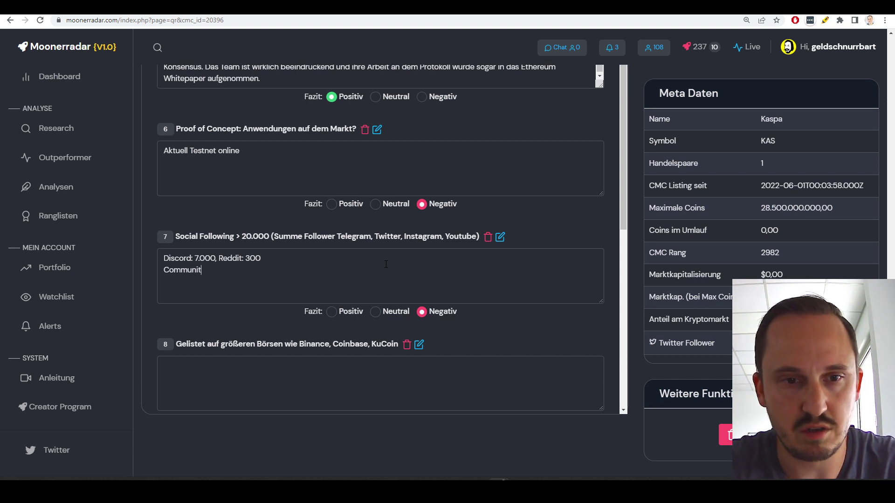
pyautogui.write('y sehr klein, hautpsä')
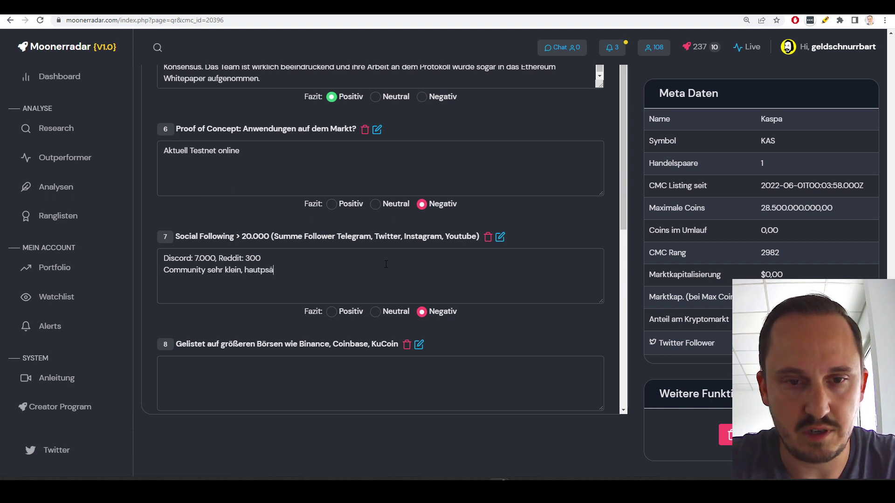
pyautogui.write('chlich Wissenschafter und early Adopters')
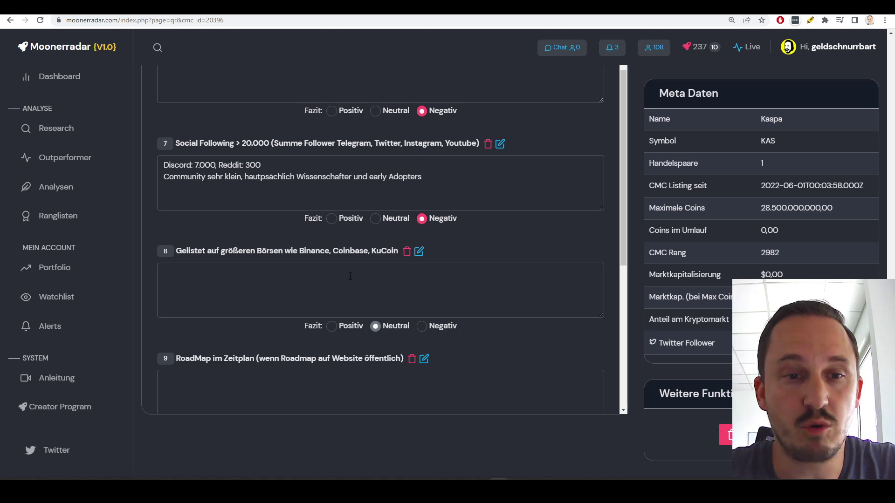
# Step: Enter "Nur auf TXBIT, Exbitron" for criterion 8 and a note on part-time development for criterion 9, rating both Negativ
pyautogui.hotkey('ctrl', 'Tab')
pyautogui.scroll(-2, 294, 219)
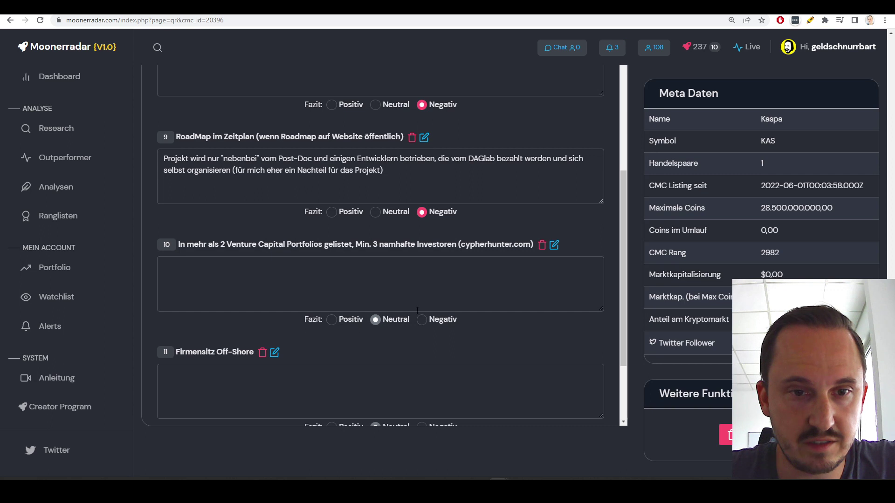
pyautogui.scroll(1, 343, 236)
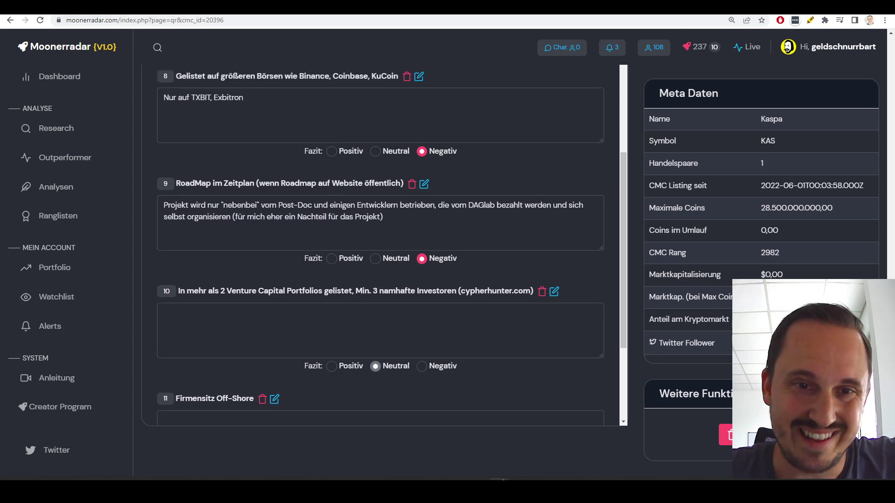
# Step: Check the roadmap section of the Kaspa Medium article and add "Keine Roadmap vorhanden, keine organisierte Entwicklung laut Gründer" to criterion 9
pyautogui.click(769, 7)
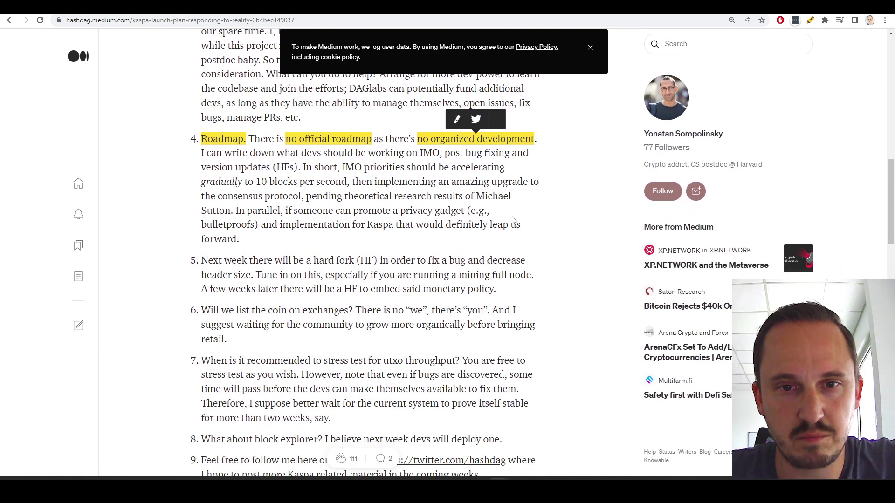
pyautogui.scroll(3, 324, 194)
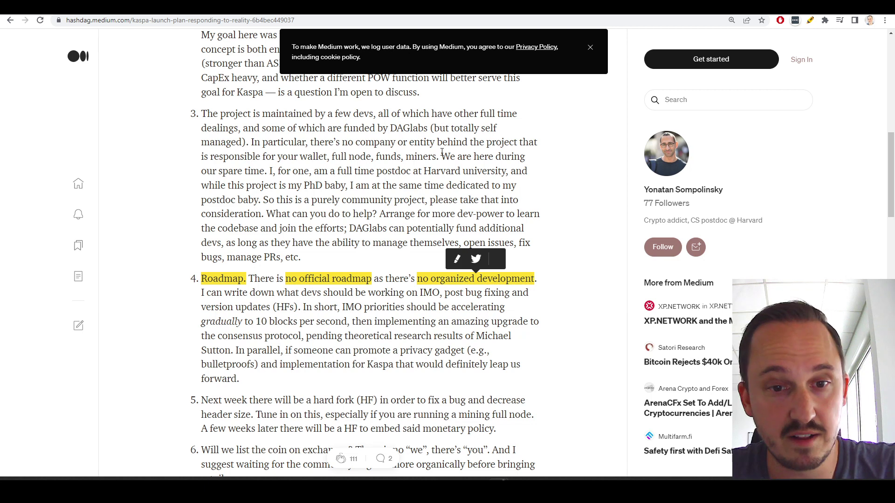
pyautogui.scroll(-3, 447, 155)
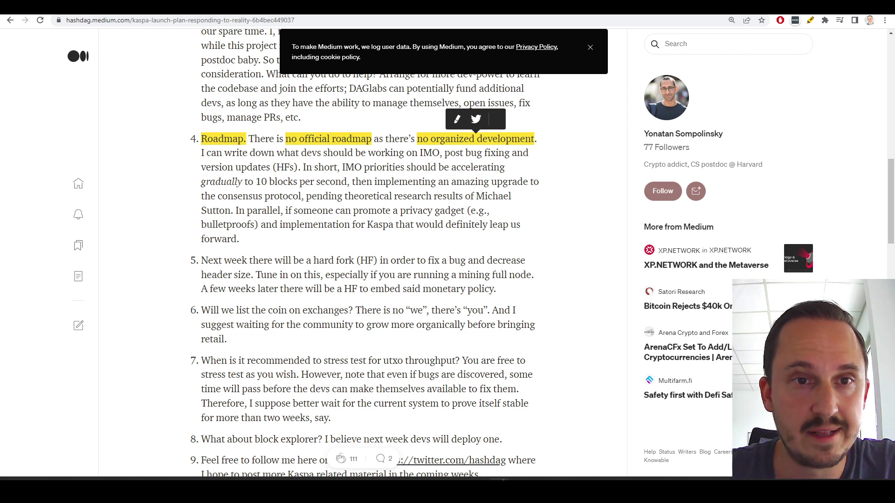
pyautogui.hotkey('ctrl', 'Tab')
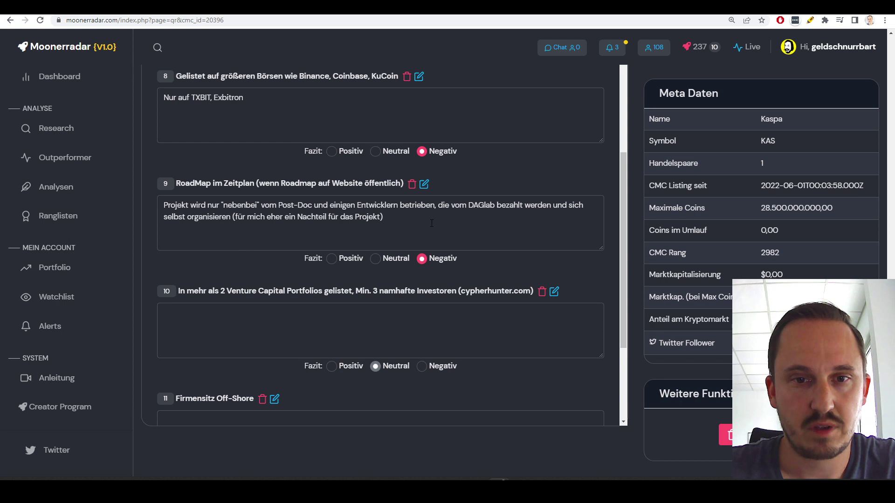
pyautogui.write('Keine Roadmap vorhanden, keine organisierte Entwickl')
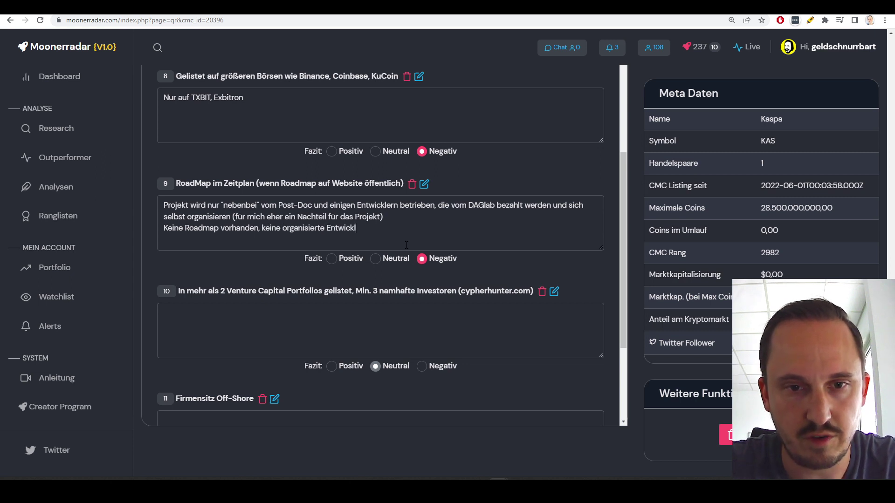
pyautogui.write('ung laut Gründer')
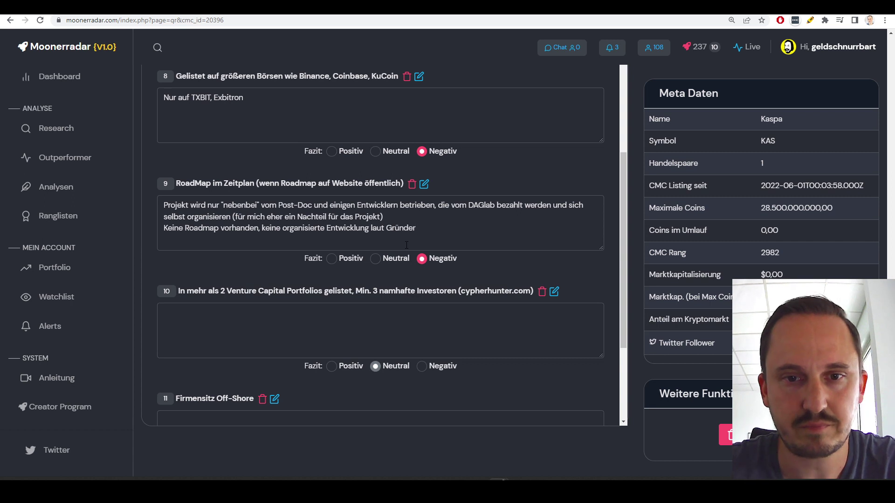
# Step: Open the analysis's Cypherhunter link and search CypherHunter for "kaspa" to check for venture capital investors
pyautogui.scroll(-2, 407, 245)
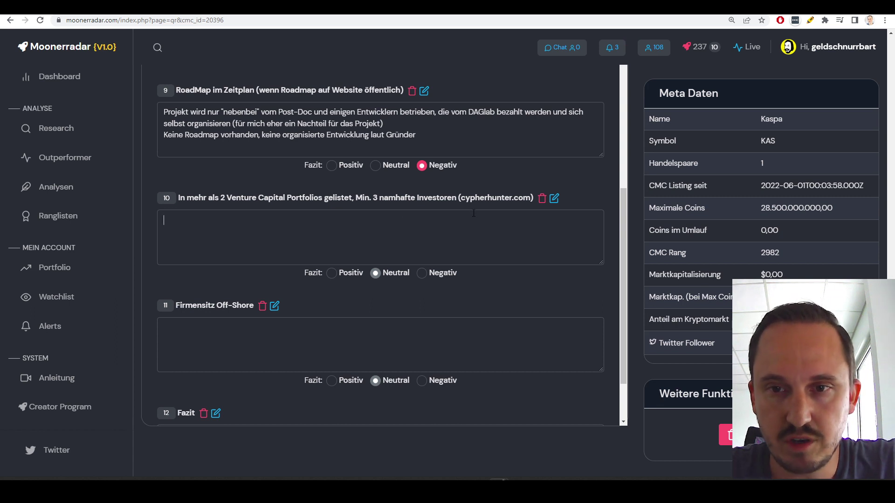
pyautogui.scroll(7, 686, 231)
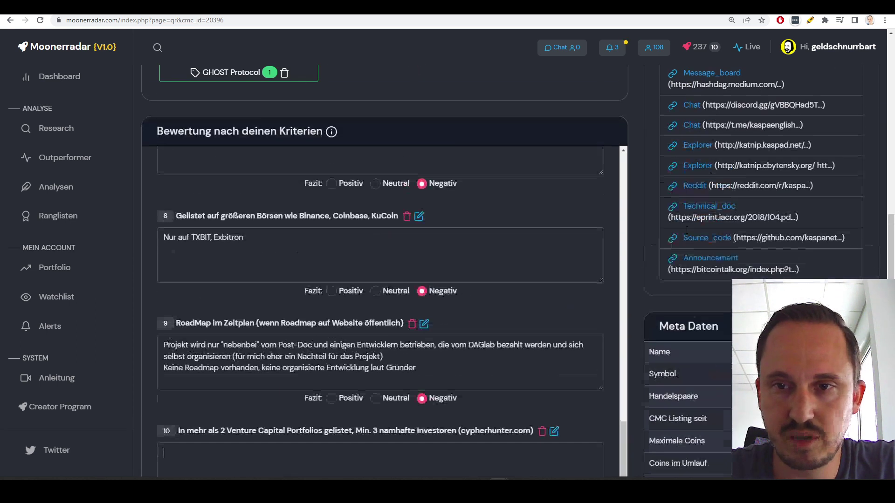
pyautogui.scroll(1, 695, 196)
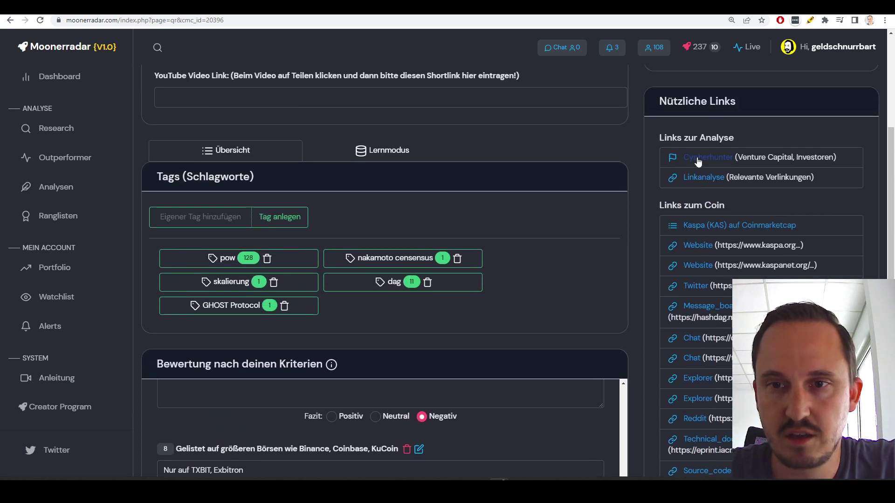
pyautogui.rightClick(712, 162)
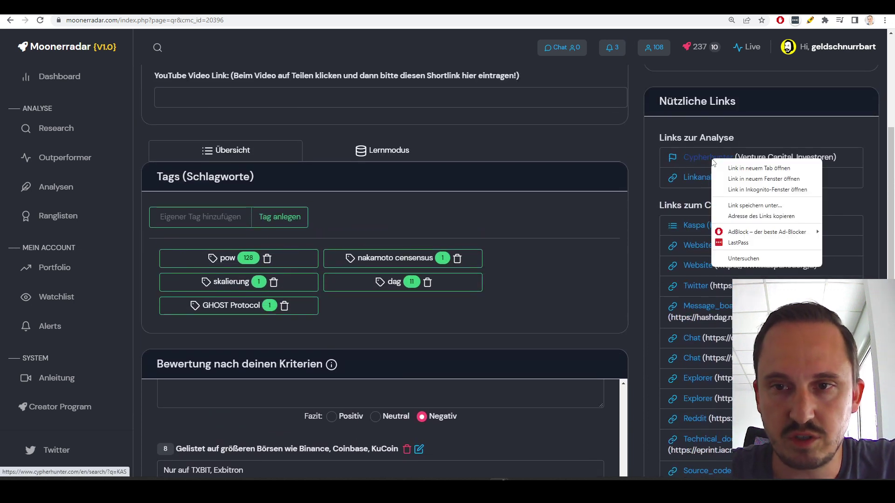
pyautogui.hotkey('ctrl', 'Tab')
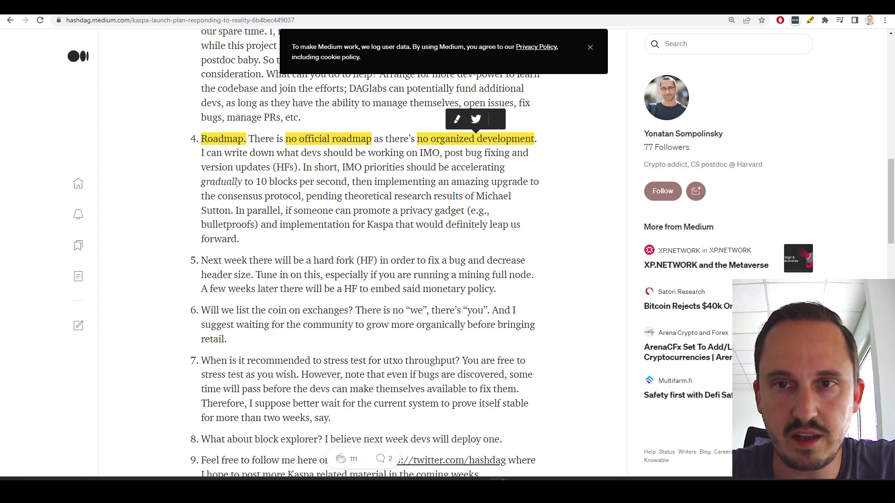
pyautogui.hotkey('ctrl', 'Tab')
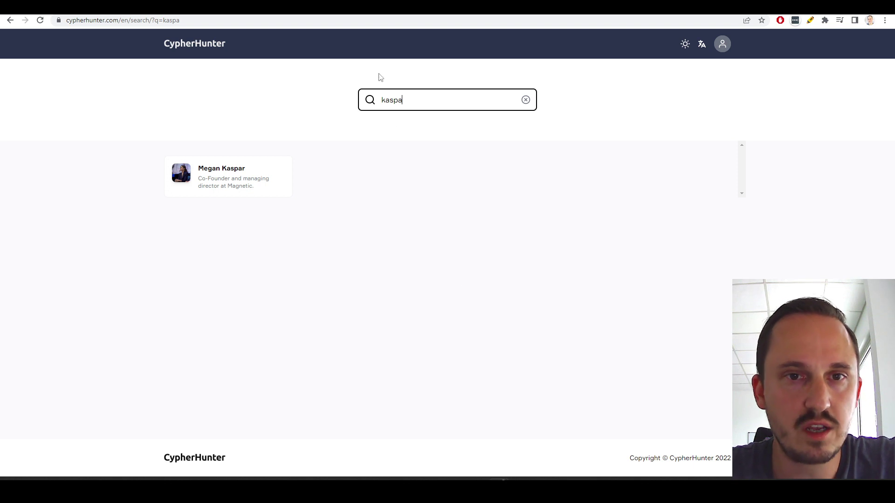
pyautogui.hotkey('ctrl', 'w')
# Step: Enter "Keine Investoren vorhanden" for criterion 10 on venture capital portfolios and rate it as Negativ
pyautogui.scroll(-15, 584, 267)
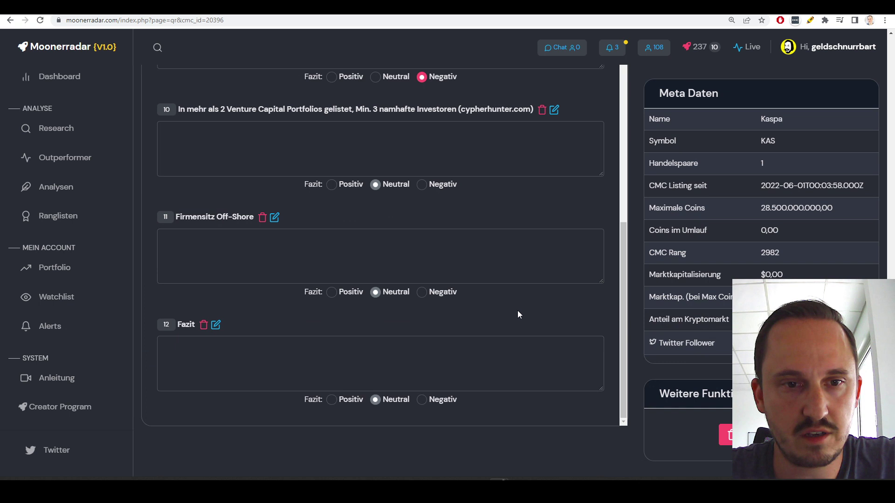
pyautogui.scroll(3, 587, 307)
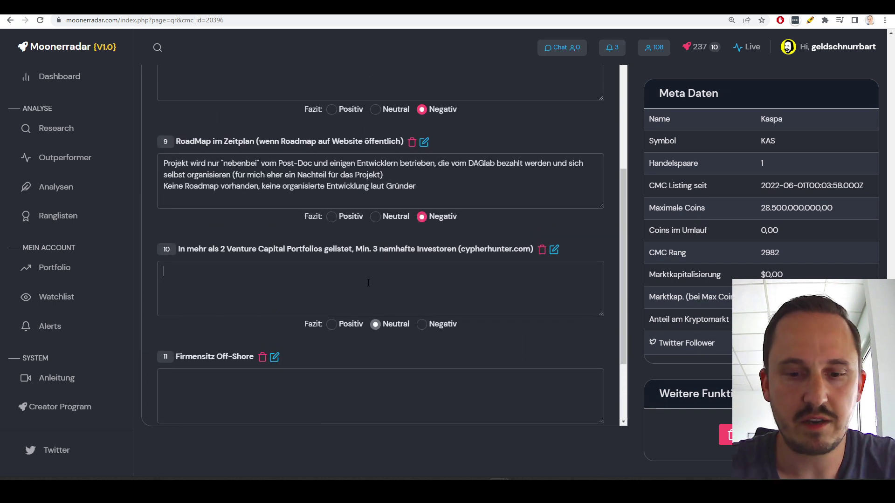
pyautogui.write('Keine Inve')
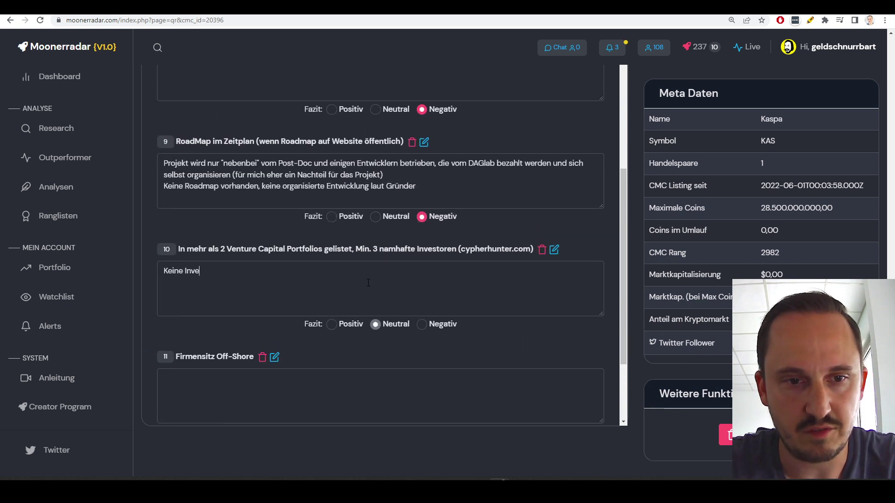
pyautogui.write('storen vorhanden')
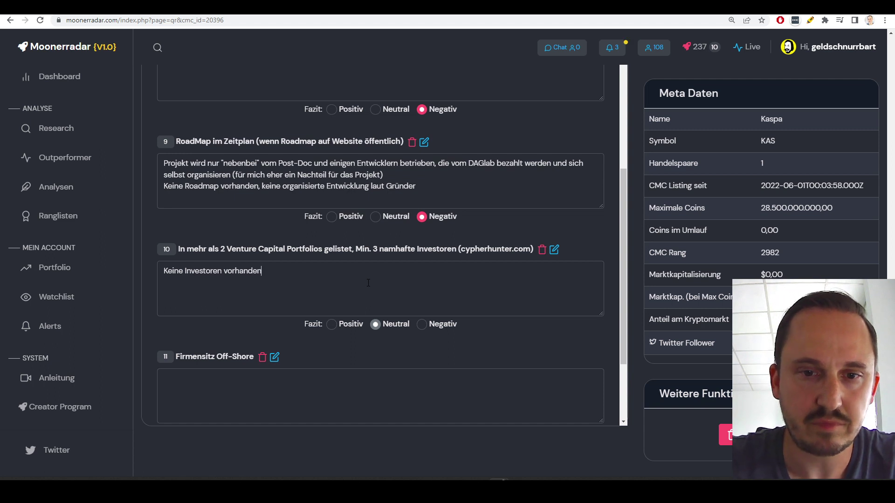
pyautogui.click(422, 325)
# Step: Enter "Communityprojekt mit Entwicklerteam in Isreal" for criterion 11, Firmensitz Off-Shore, and rate it as Negativ
pyautogui.scroll(-2, 599, 315)
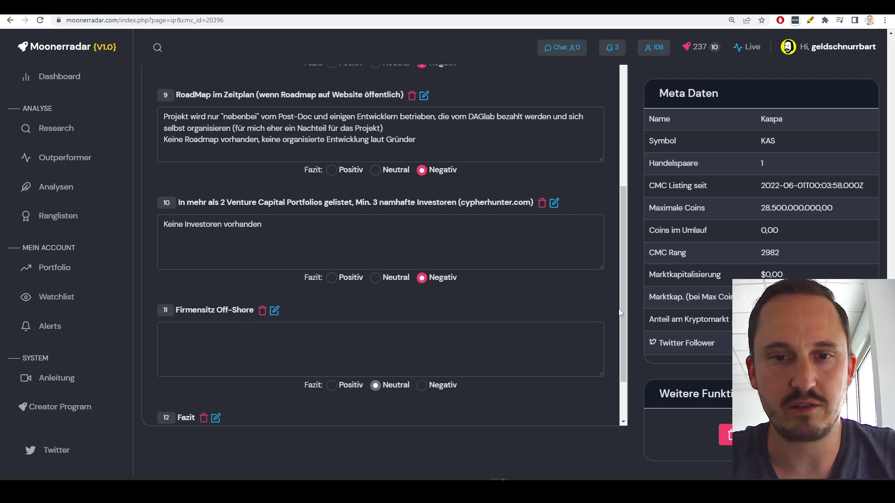
pyautogui.scroll(-1, 605, 286)
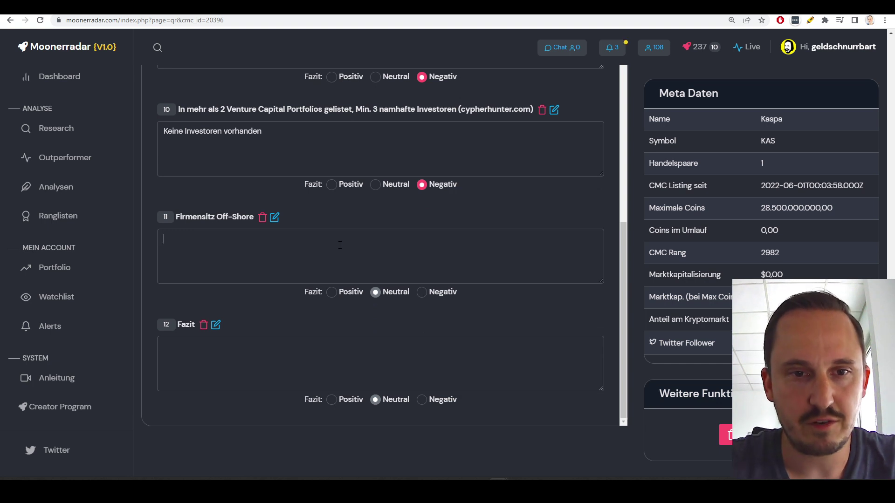
pyautogui.write('Community')
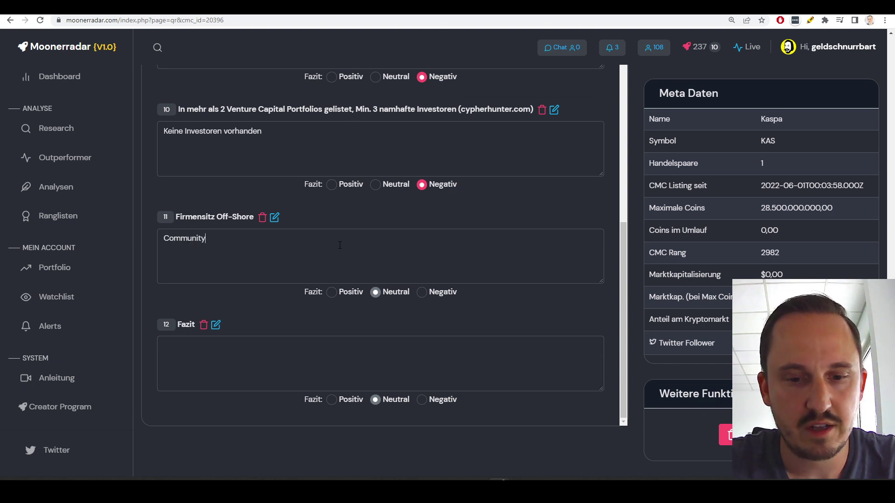
pyautogui.write('projekt mit Entwicklerteam in Isreal')
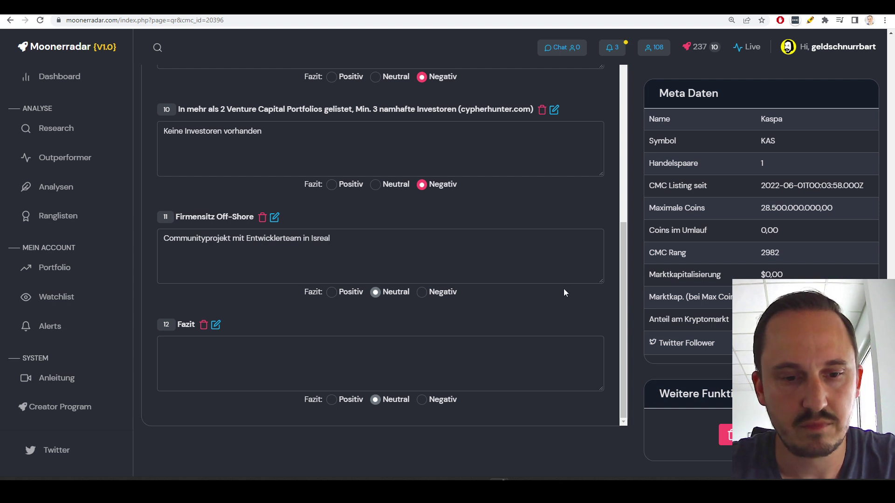
pyautogui.click(421, 292)
# Step: Switch to the YouTube video "Kaspa First Look - Fastest PoW BlockDAG" and select its web address
pyautogui.hotkey('ctrl', 'Tab')
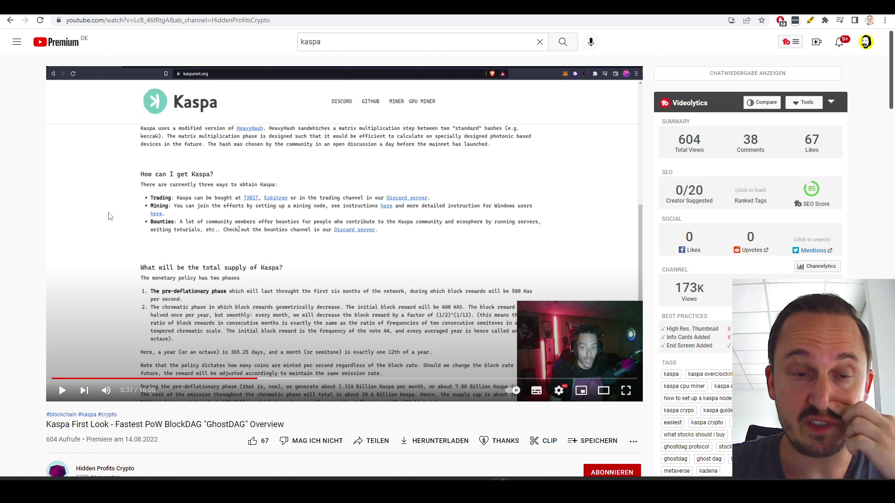
pyautogui.scroll(-1, 13, 279)
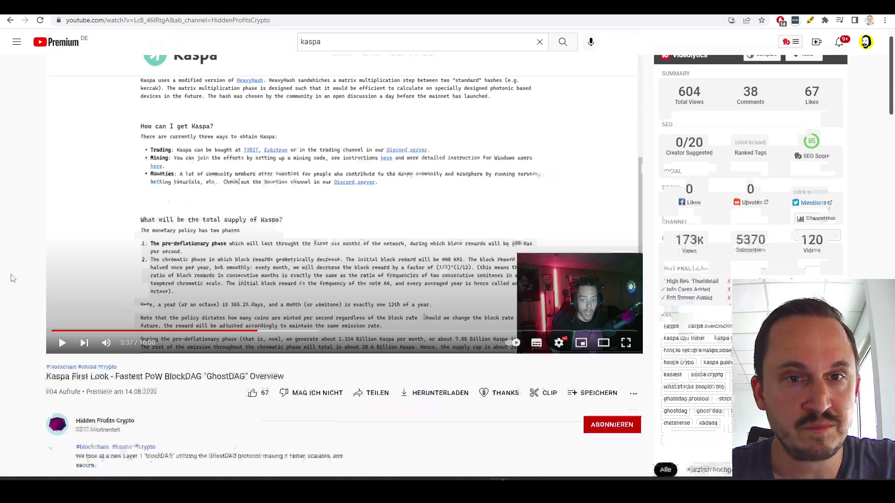
pyautogui.scroll(2, 34, 239)
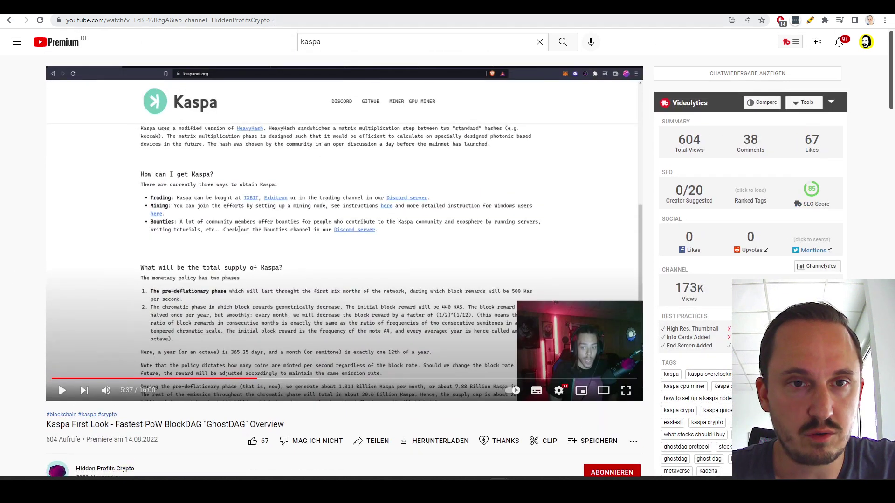
pyautogui.click(275, 23)
# Step: Play the Kaspa First Look video muted from 2:27 to view the BlockDAG visualisation
pyautogui.scroll(-2, 356, 306)
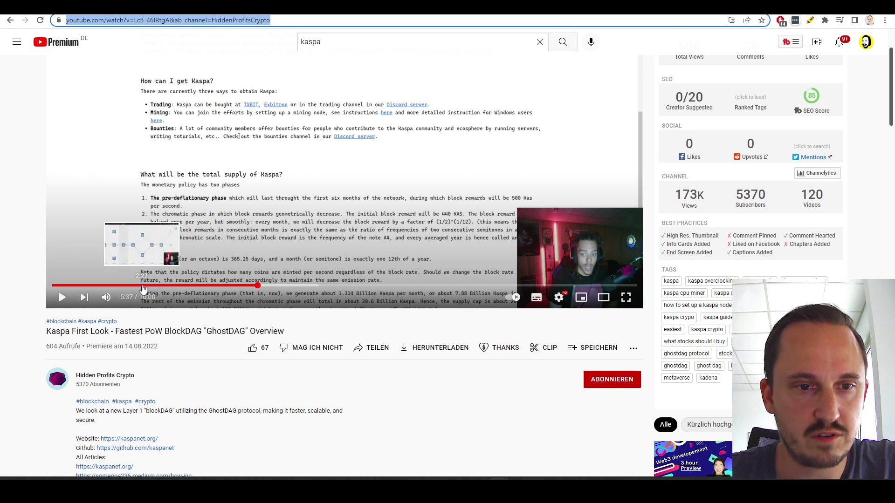
pyautogui.click(144, 286)
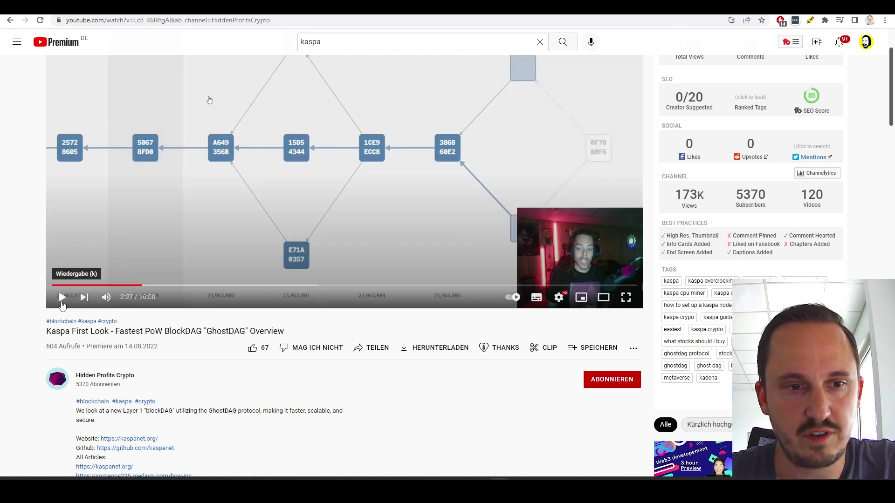
pyautogui.scroll(2, 62, 304)
pyautogui.click(107, 390)
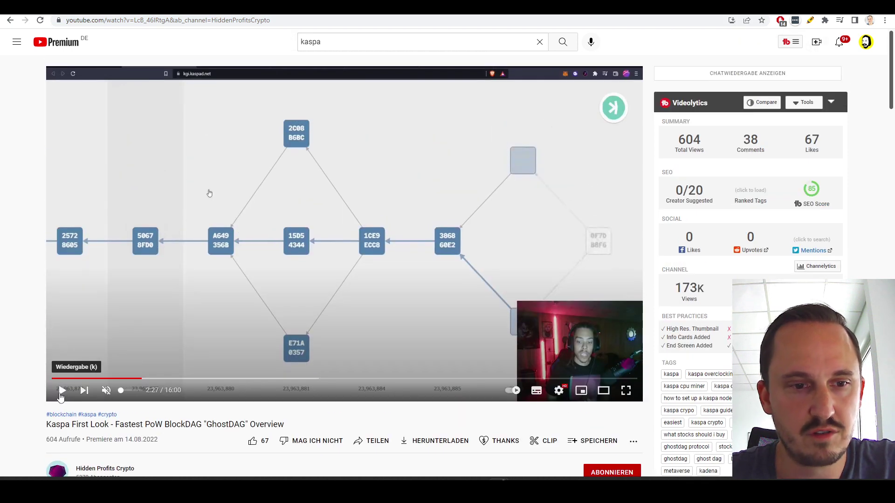
pyautogui.click(62, 392)
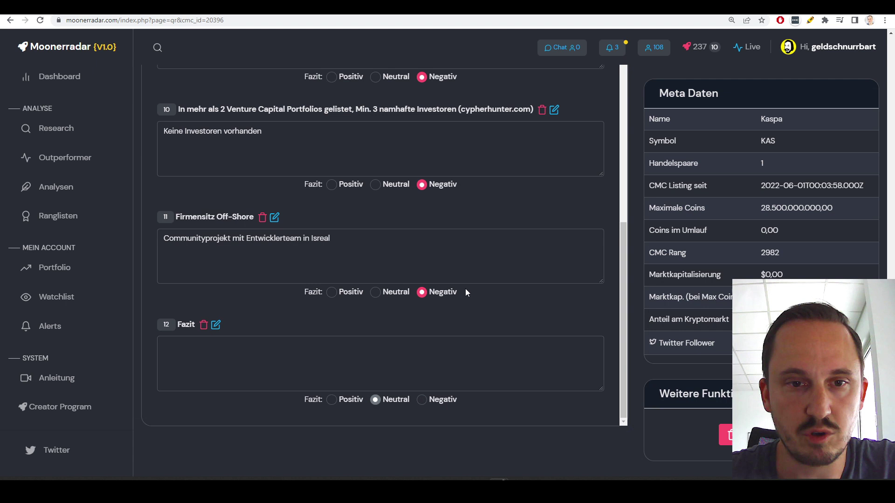
# Step: Copy the share short link of the Kaspa First Look YouTube video and paste it as the analysis's YouTube Video Link in Moonerradar
pyautogui.scroll(15, 466, 292)
pyautogui.scroll(10, 578, 253)
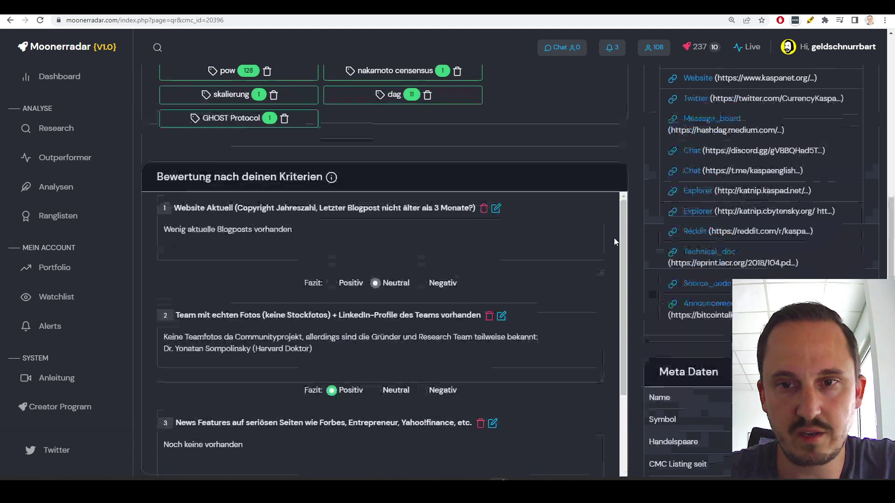
pyautogui.scroll(1, 355, 242)
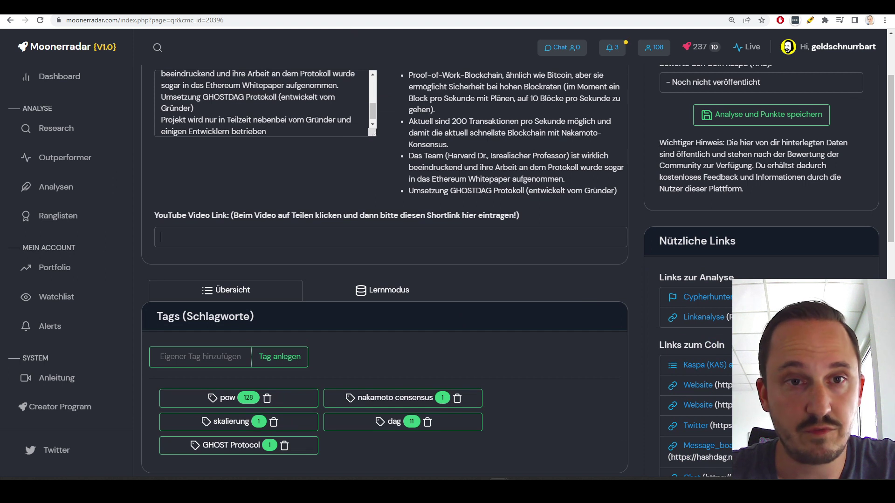
pyautogui.hotkey('ctrl', 'Tab')
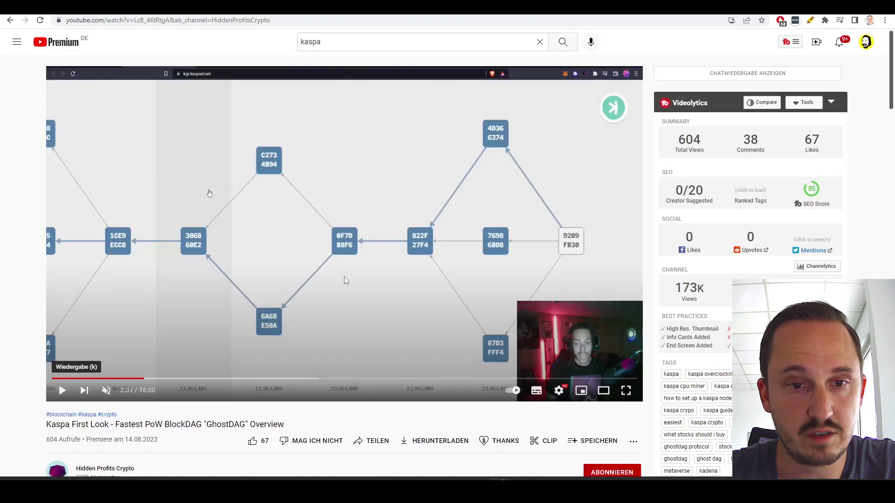
pyautogui.click(382, 441)
pyautogui.click(528, 304)
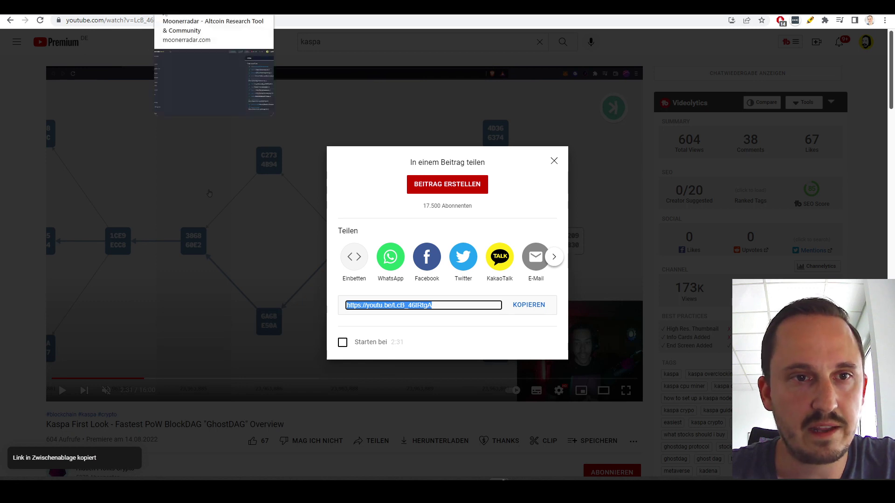
pyautogui.click(210, 7)
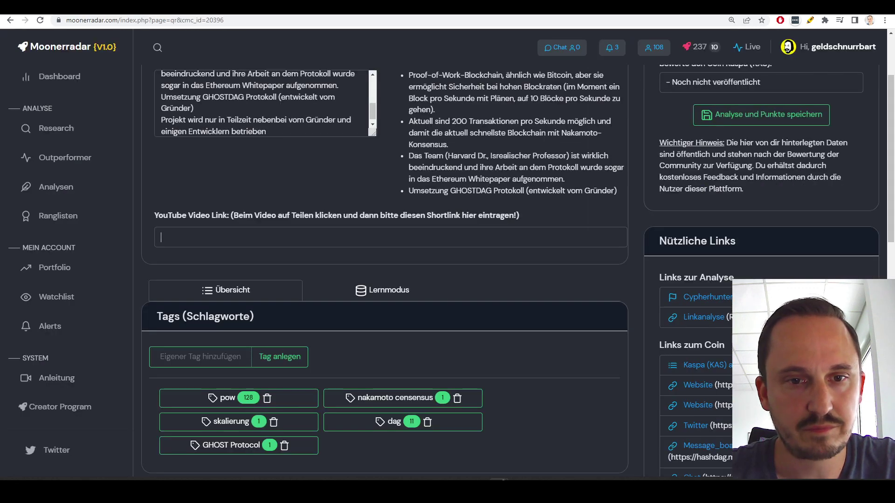
pyautogui.hotkey('ctrl', 'v')
# Step: Review the entries for criteria 9 to 11 and place the cursor in the text field of criterion 12, Fazit
pyautogui.scroll(-10, 631, 292)
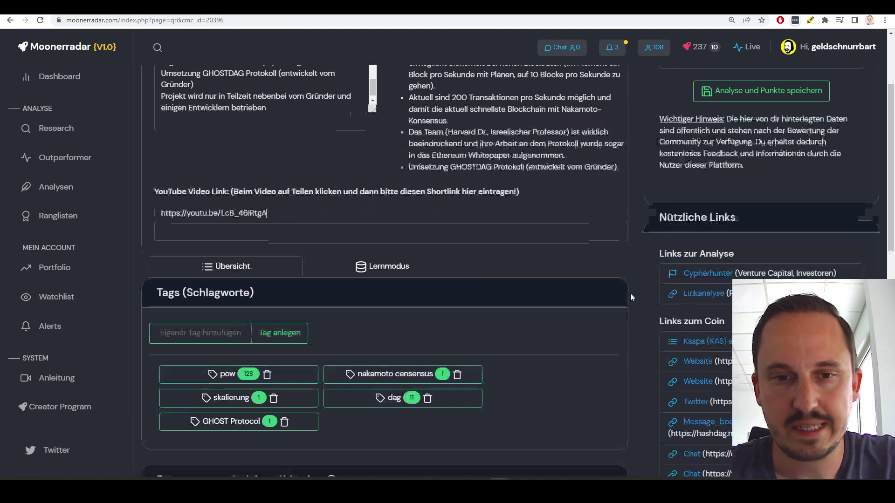
pyautogui.scroll(-5, 630, 293)
pyautogui.scroll(-10, 606, 293)
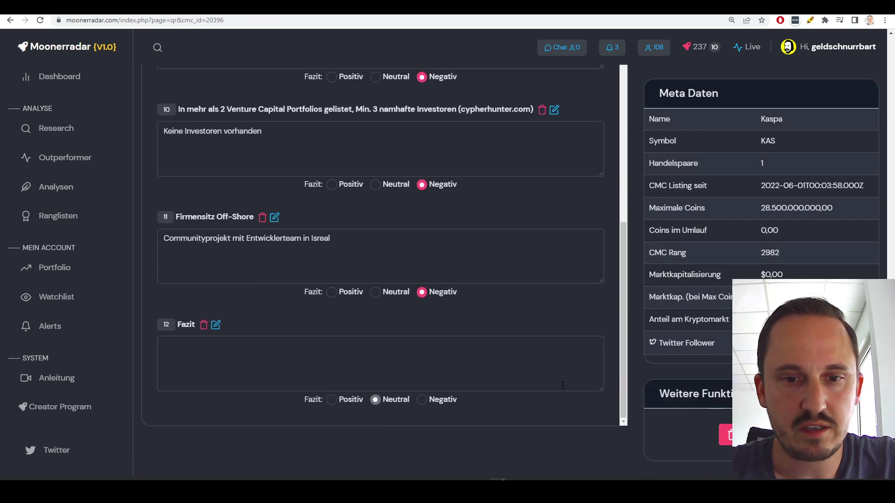
pyautogui.click(545, 371)
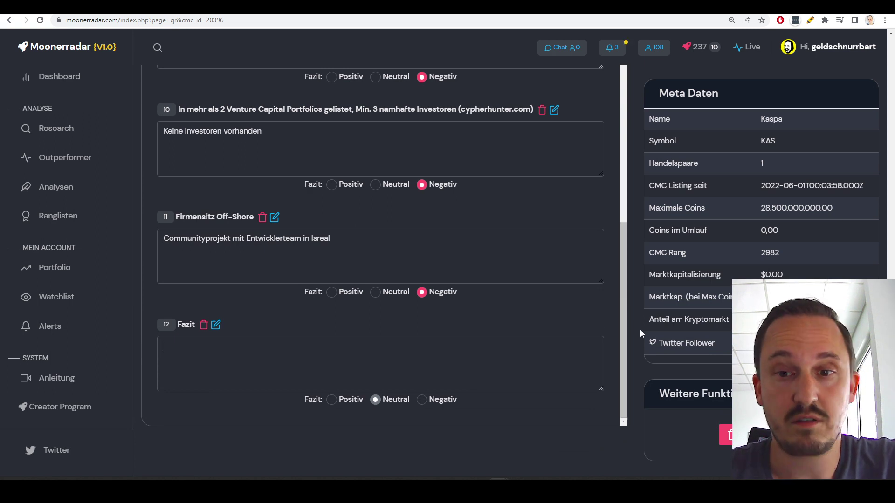
pyautogui.scroll(1, 642, 329)
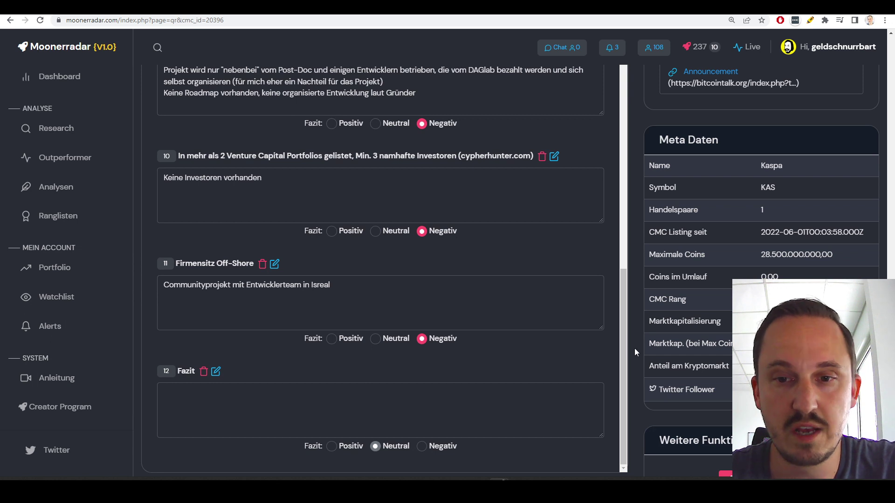
pyautogui.scroll(3, 629, 346)
pyautogui.scroll(-3, 630, 348)
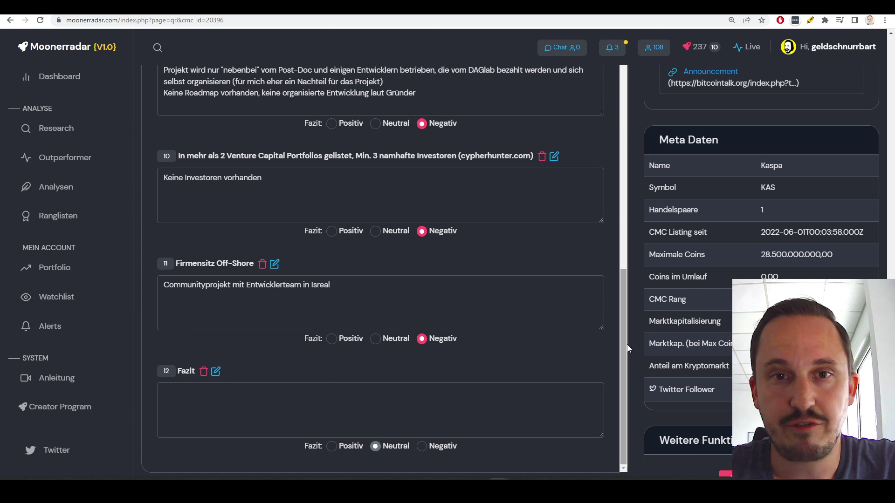
pyautogui.click(490, 392)
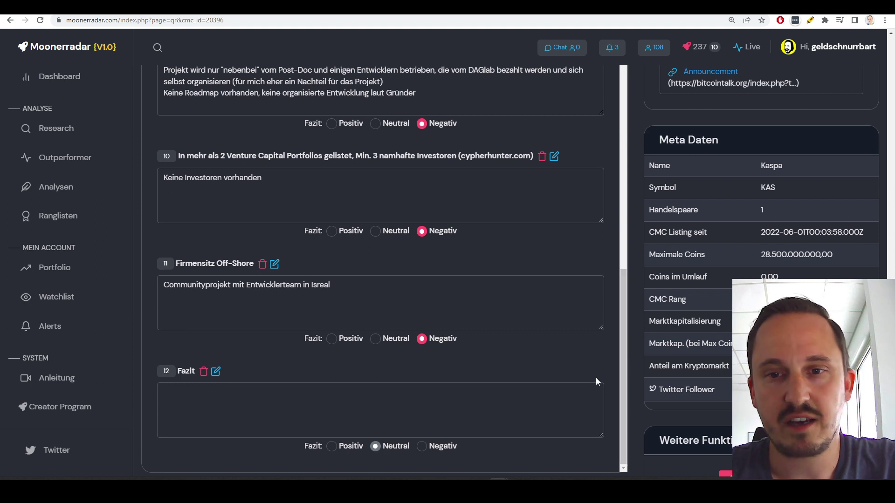
pyautogui.scroll(1, 595, 377)
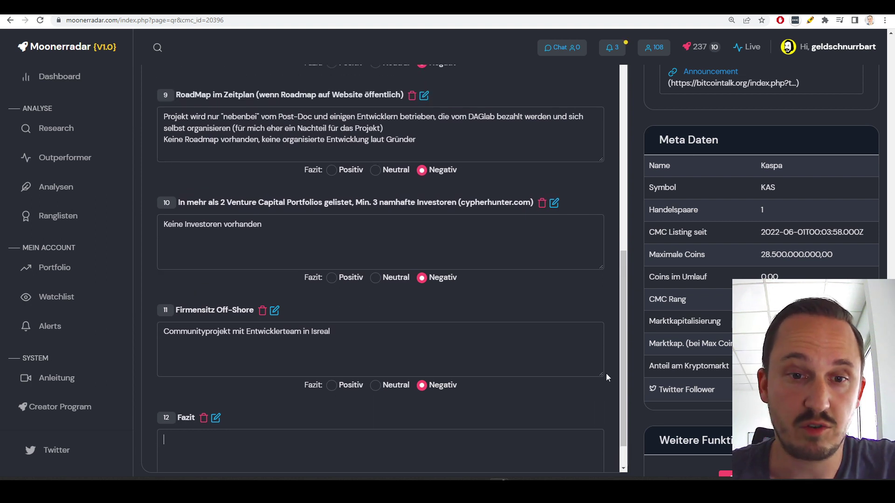
pyautogui.scroll(-1, 606, 373)
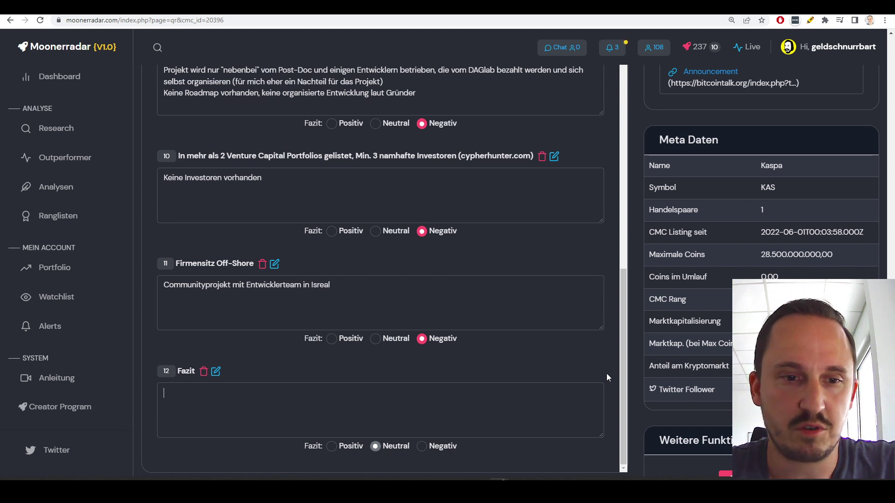
pyautogui.scroll(1, 606, 374)
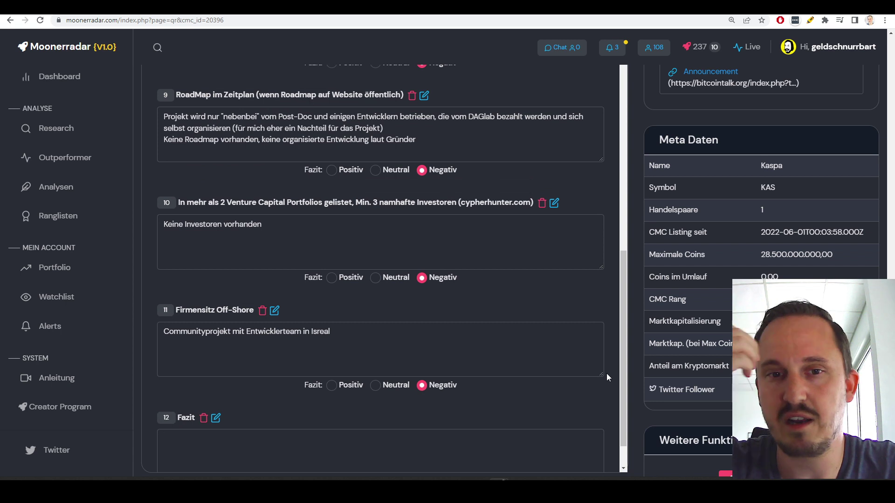
pyautogui.scroll(-1, 606, 374)
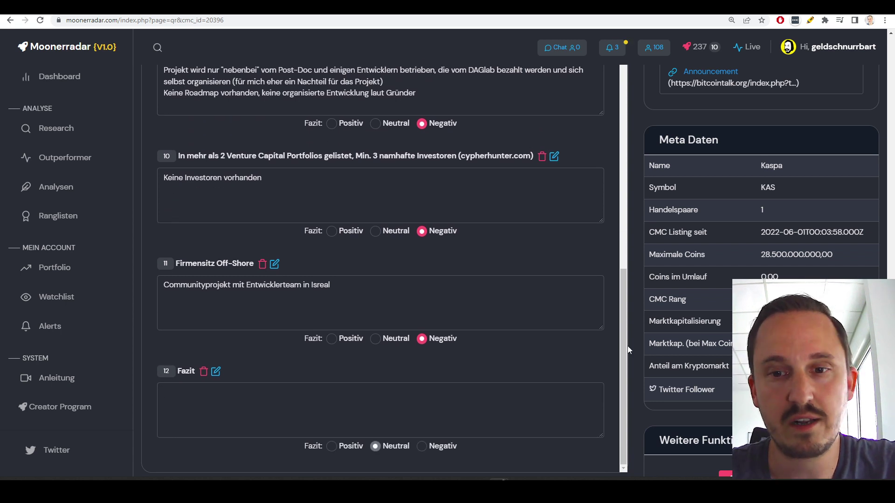
pyautogui.moveTo(625, 356); pyautogui.dragTo(626, 395)
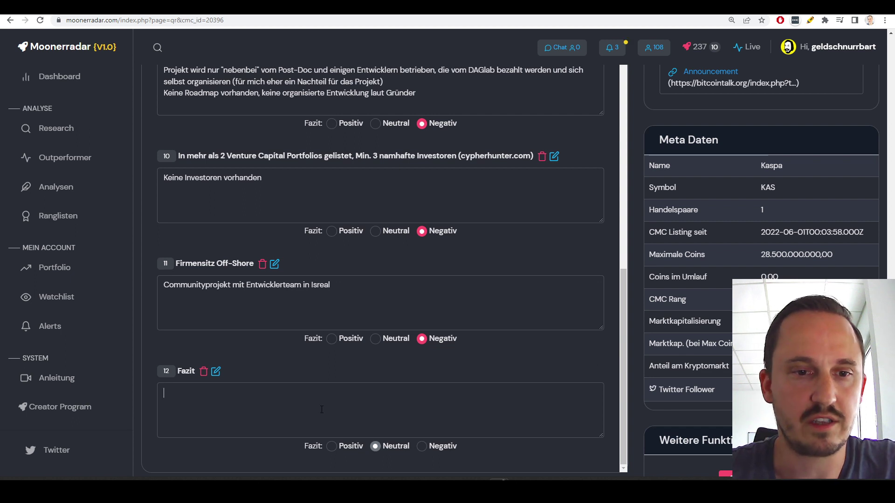
# Step: Rate the coin Kaspa (KAS) with 4 Punkte and save the analysis and points
pyautogui.moveTo(626, 378); pyautogui.dragTo(633, 138)
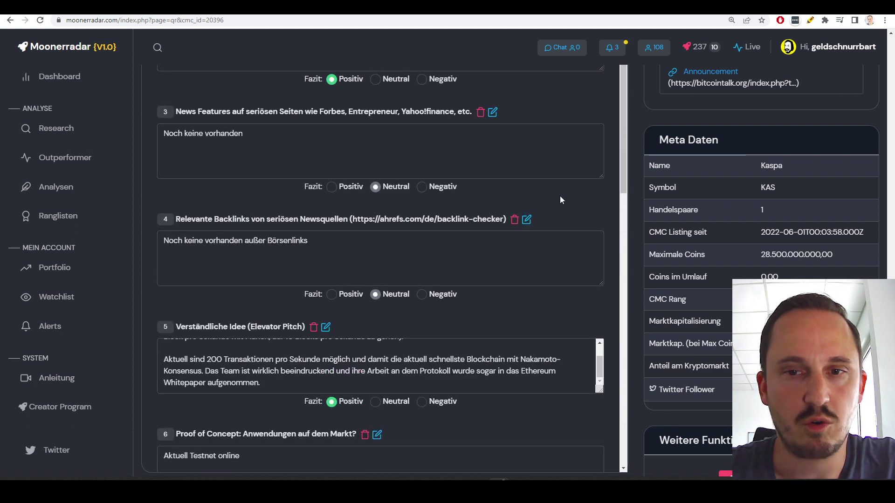
pyautogui.scroll(5, 565, 180)
pyautogui.scroll(8, 565, 181)
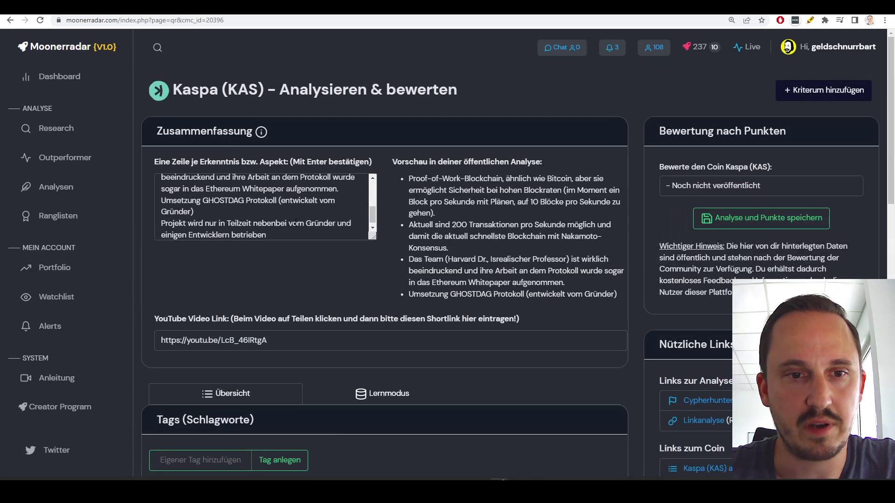
pyautogui.scroll(-1, 370, 216)
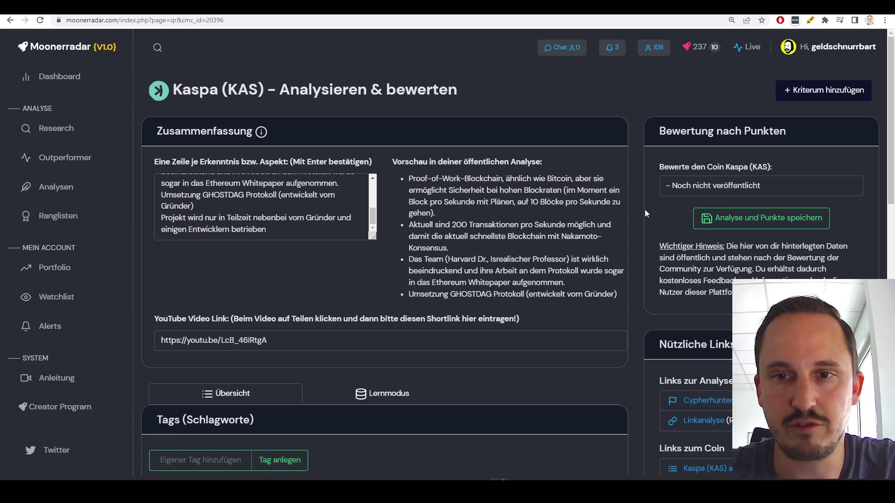
pyautogui.click(690, 186)
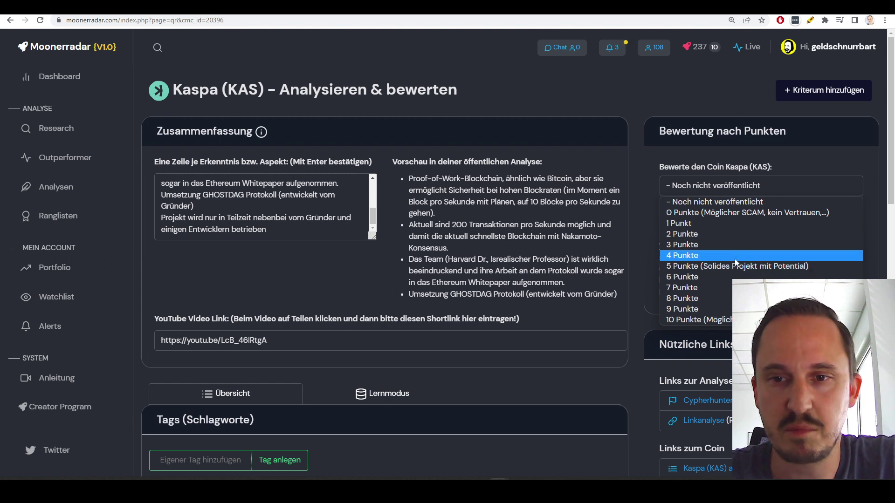
pyautogui.press('Escape')
pyautogui.press('4')
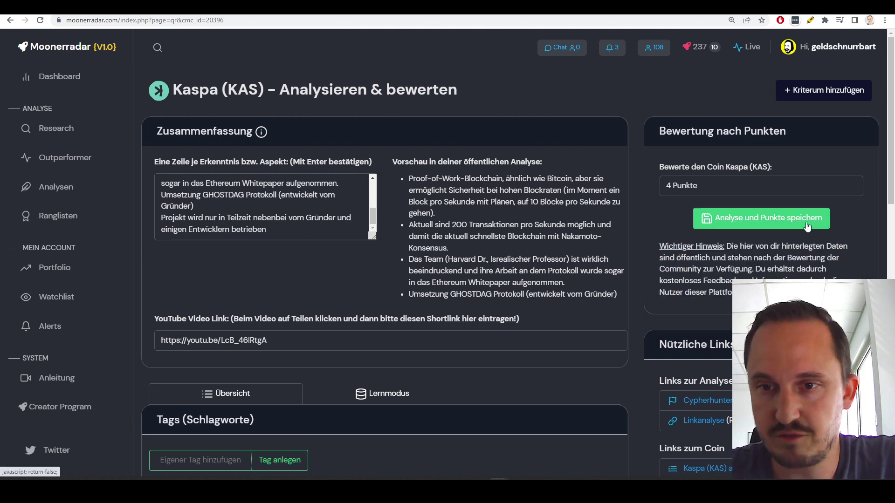
pyautogui.click(773, 226)
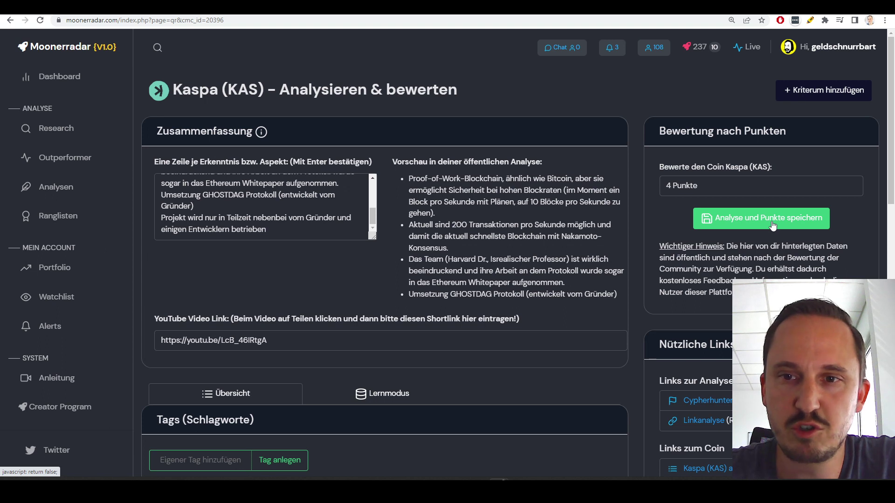
pyautogui.scroll(-10, 649, 302)
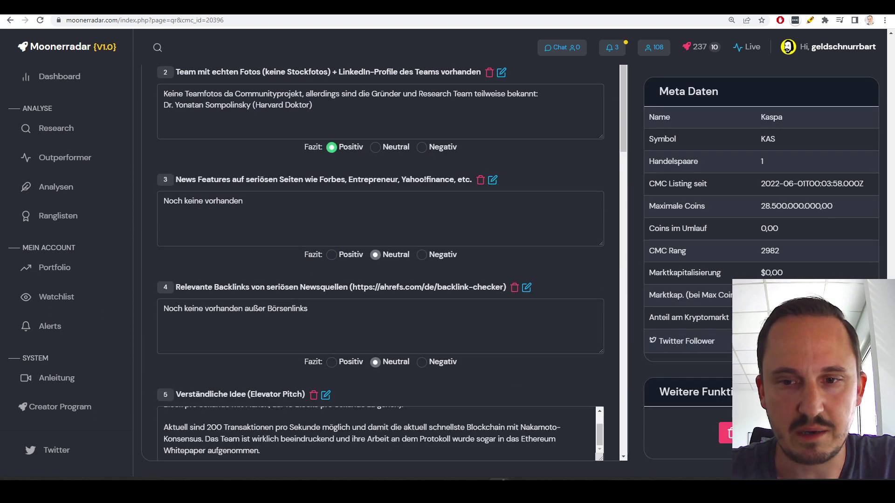
pyautogui.scroll(10, 711, 365)
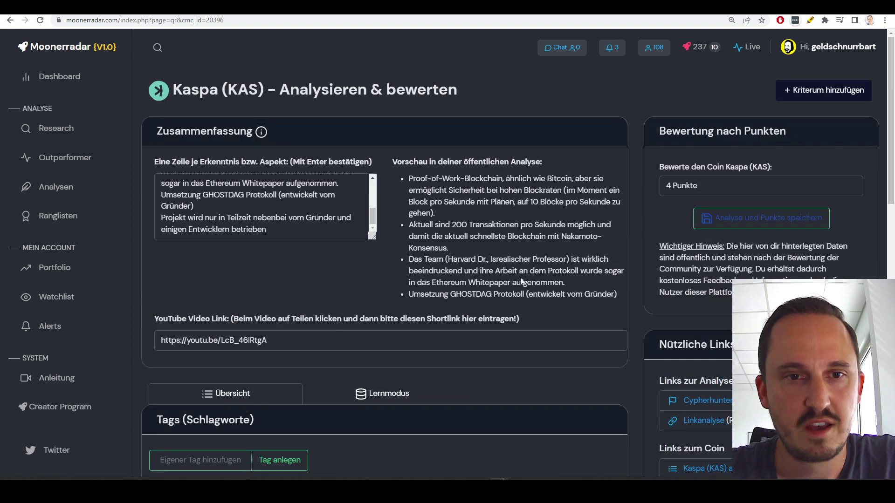
# Step: Open the dashboard, switch to the Analysen overview and look through the published Kaspa (KAS) analysis
pyautogui.click(63, 82)
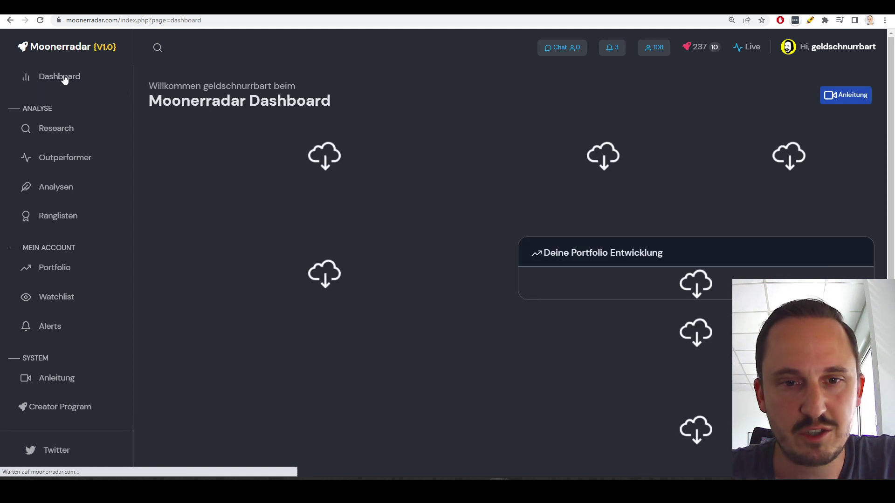
pyautogui.scroll(-5, 588, 200)
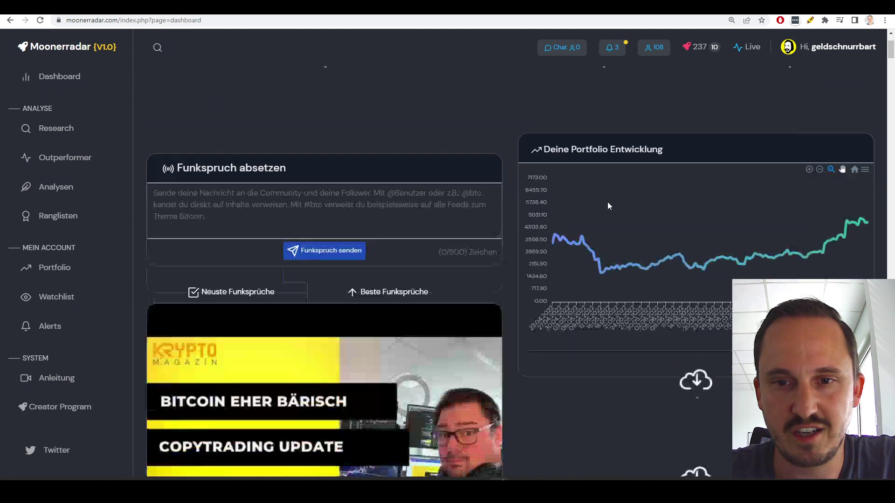
pyautogui.scroll(5, 539, 201)
pyautogui.click(56, 187)
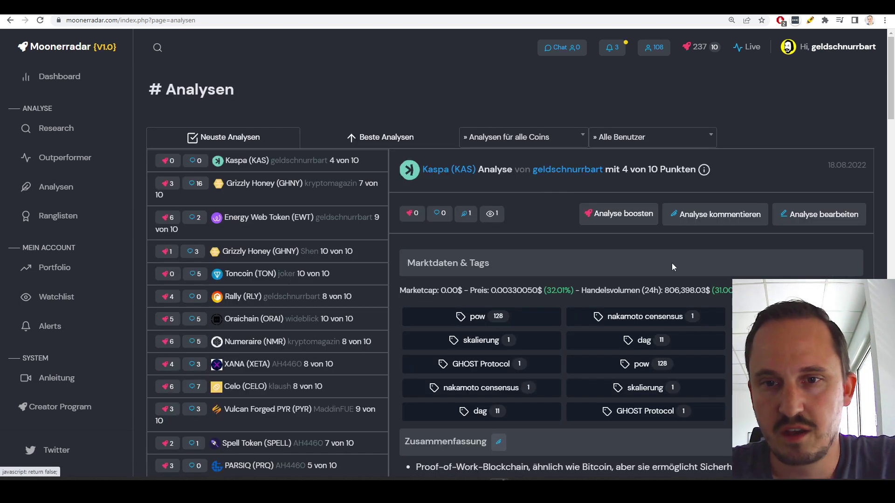
pyautogui.scroll(-15, 741, 264)
pyautogui.scroll(-10, 560, 233)
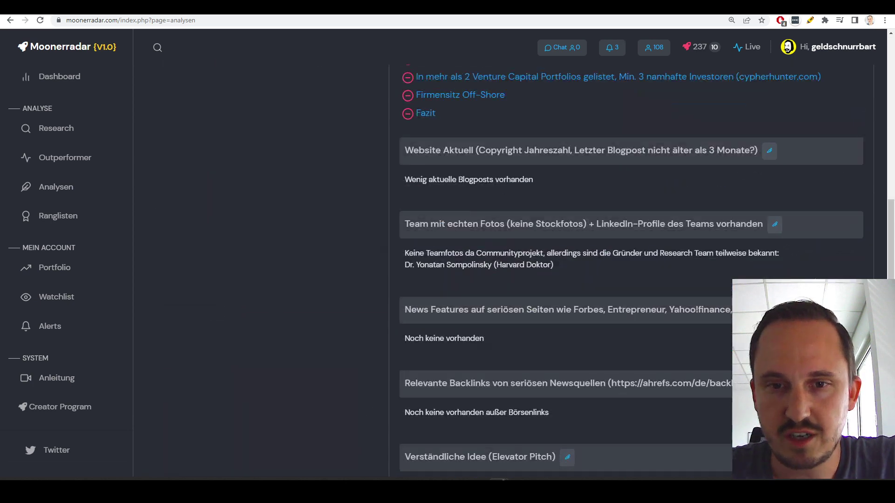
# Step: Post a comment on the Kaspa analysis that mentions the community member's handle and reads "Falls du etwas zu ergänzen hast, kommentiere gerne!"
pyautogui.click(519, 292)
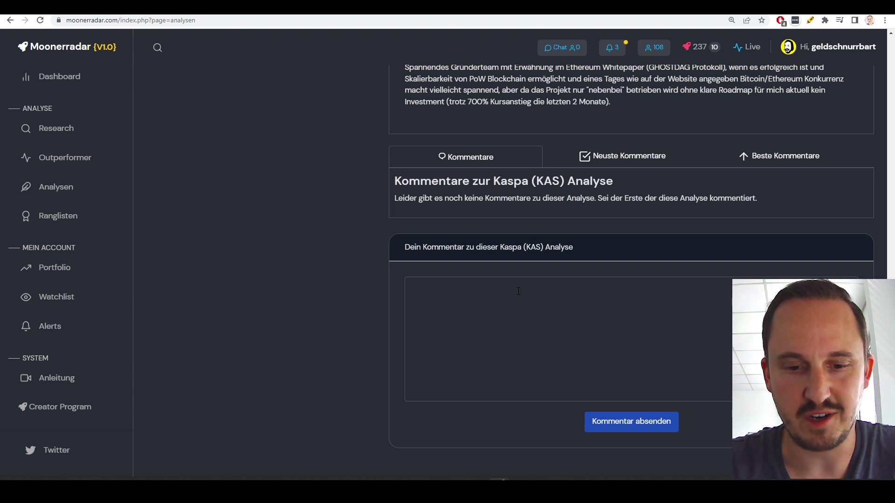
pyautogui.write('@roman')
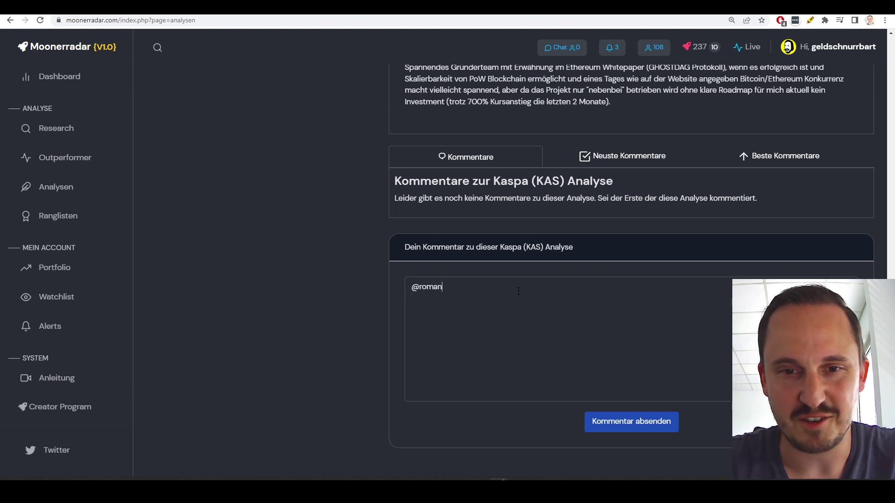
pyautogui.write('85 Fa')
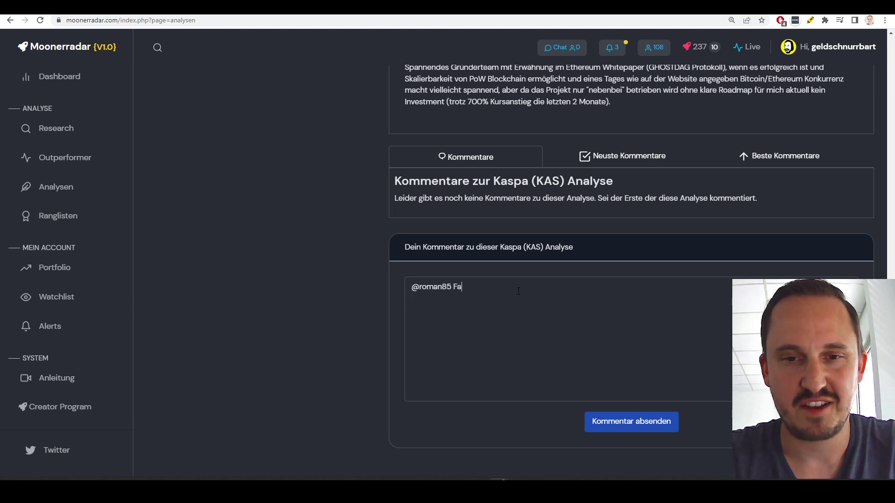
pyautogui.write('lls du etwas zu ergänzn')
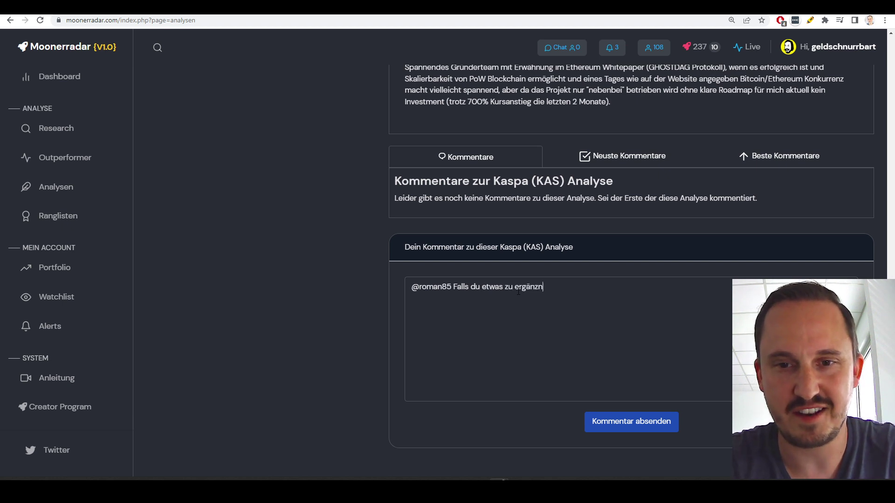
pyautogui.press('BackSpace')
pyautogui.write('en hast,')
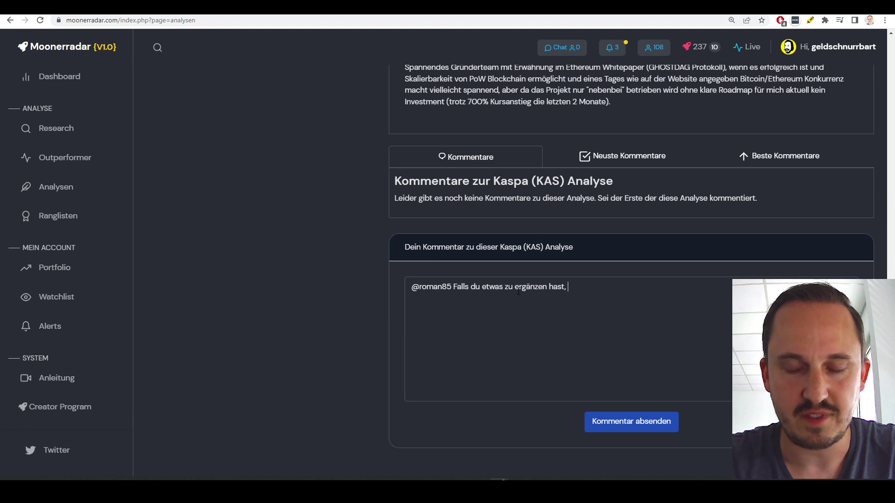
pyautogui.write(' s')
pyautogui.write('ommentiere gerne!')
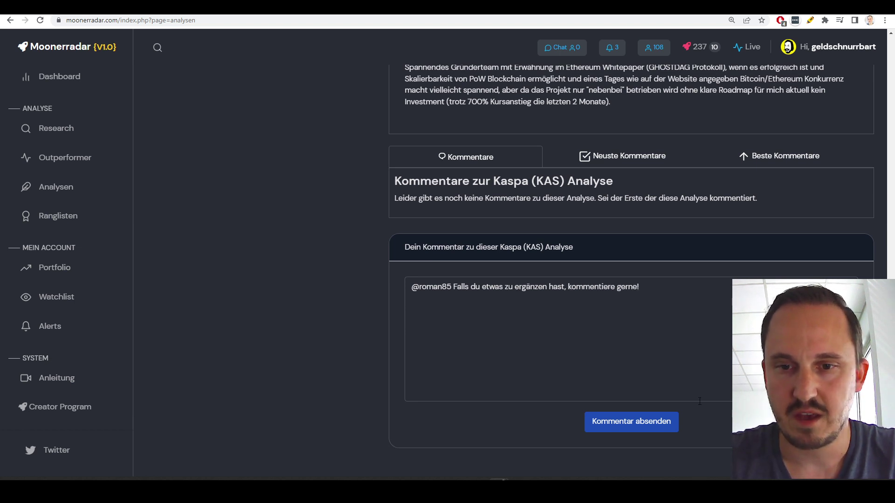
pyautogui.click(662, 427)
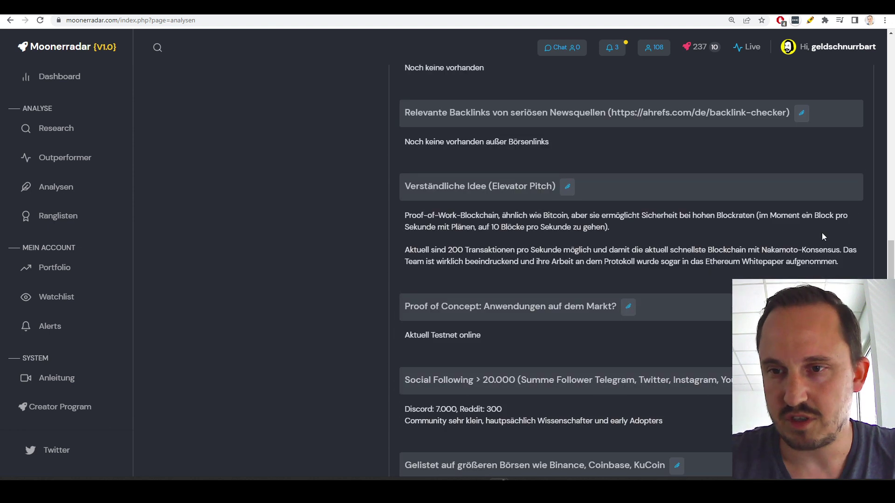
# Step: Revisit the dashboard and return to the published Kaspa (KAS) analysis to check its header and comment count
pyautogui.scroll(15, 513, 210)
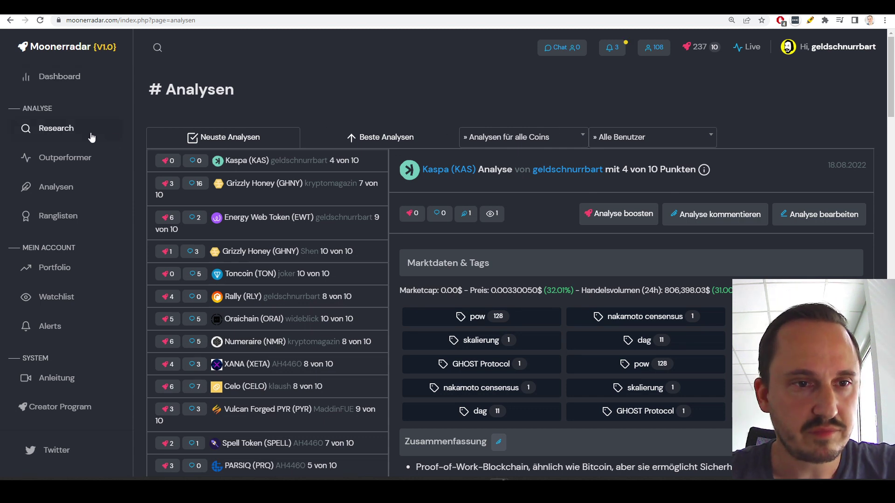
pyautogui.click(68, 77)
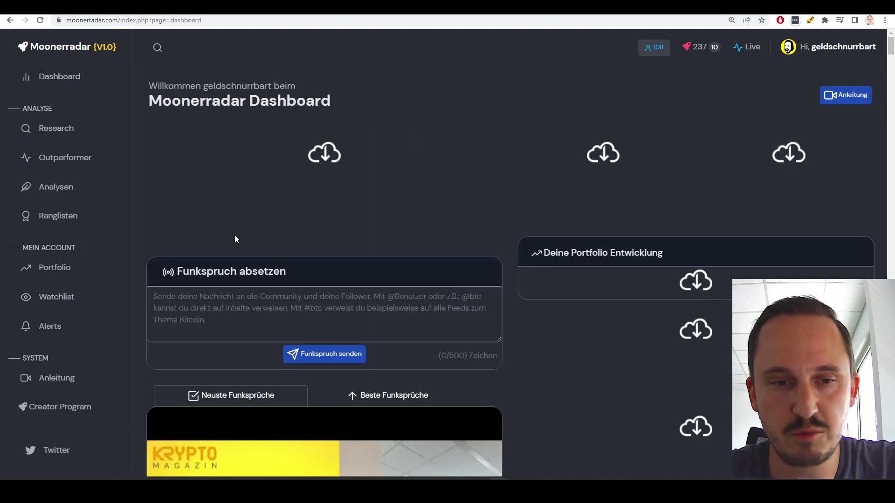
pyautogui.click(401, 181)
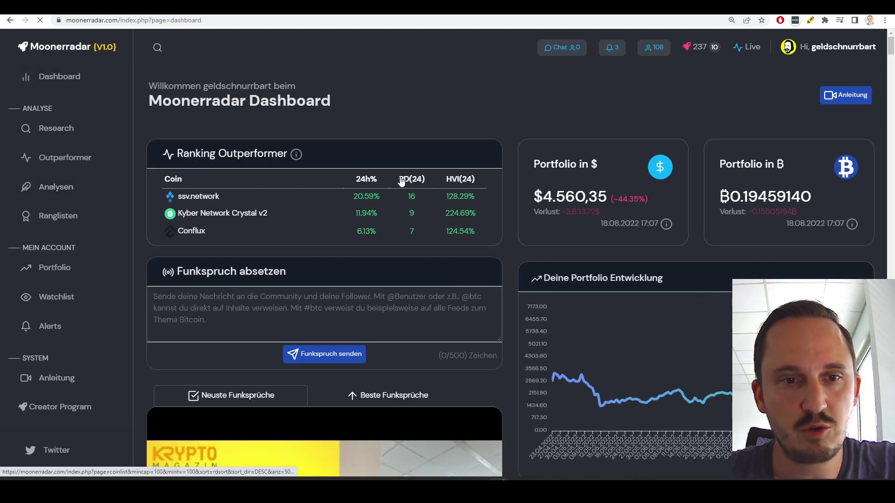
pyautogui.hotkey('alt', 'Left')
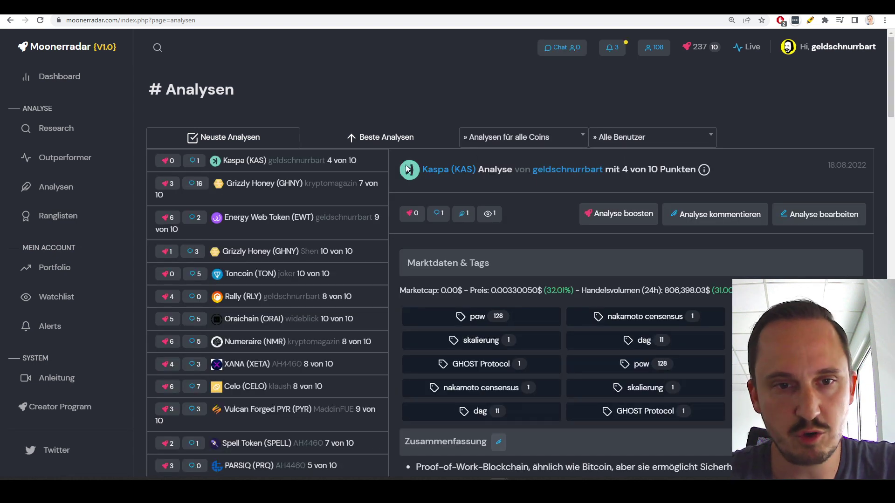
pyautogui.scroll(-2, 389, 225)
pyautogui.scroll(2, 390, 225)
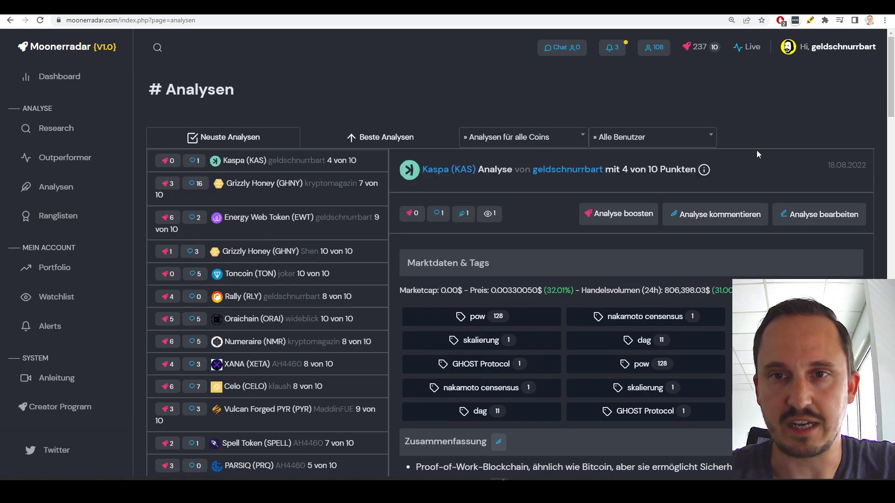